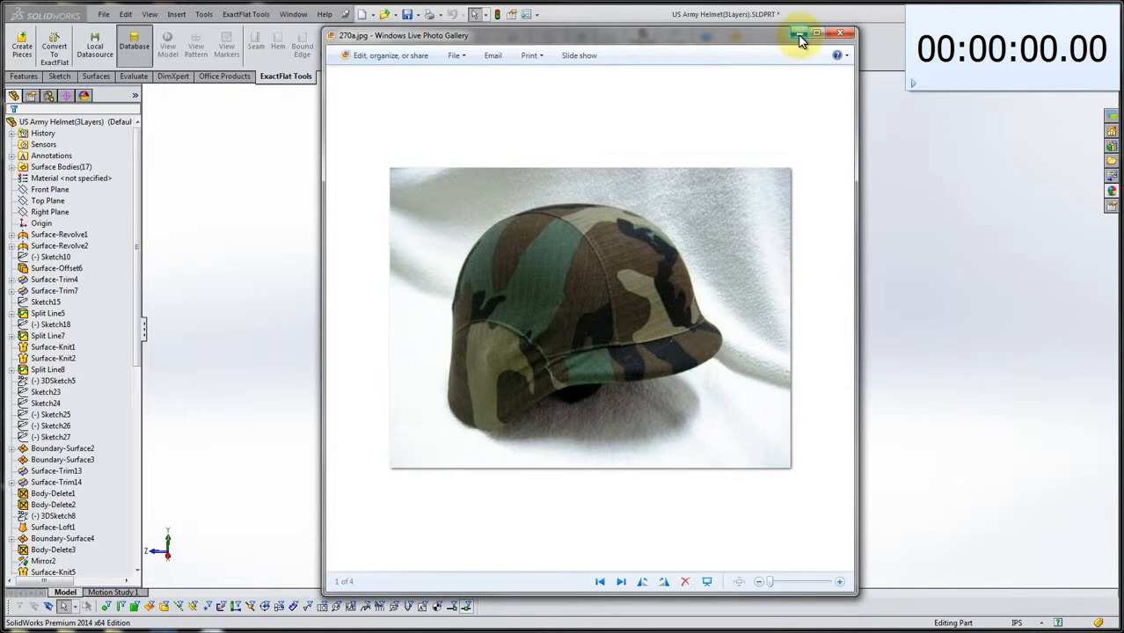
- Start Create Pieces and create a piece from the three outer-layer faces of the helmet's right side panel
{"action": "left_click", "coordinate": [799, 35]}
{"action": "middle_click_drag", "start_coordinate": [816, 460], "coordinate": [715, 385]}
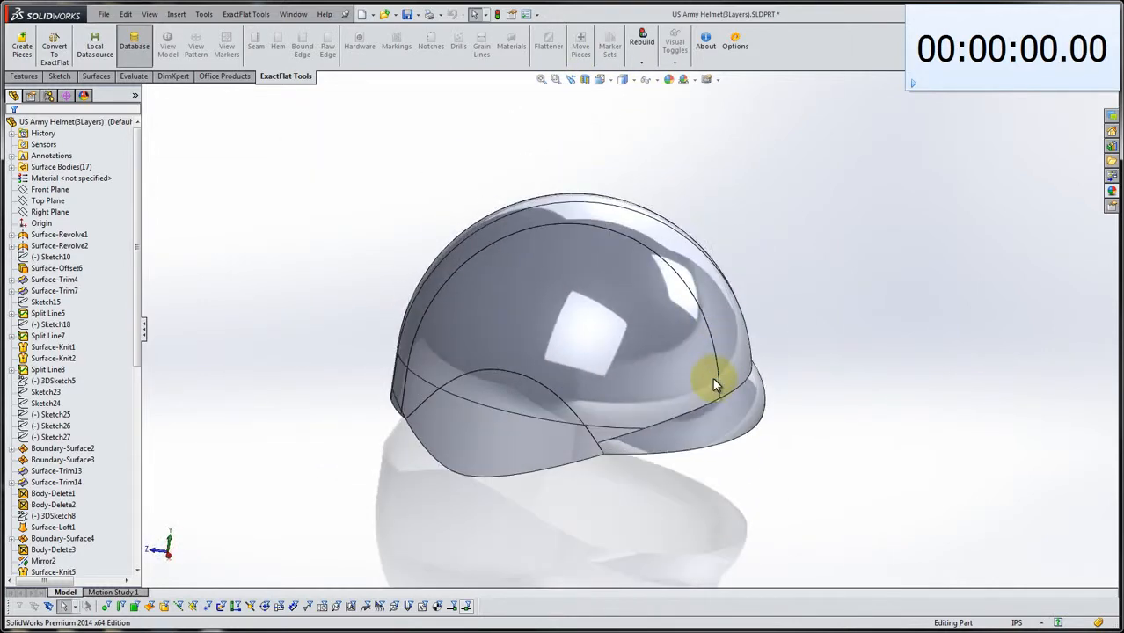
{"action": "left_click", "coordinate": [714, 385]}
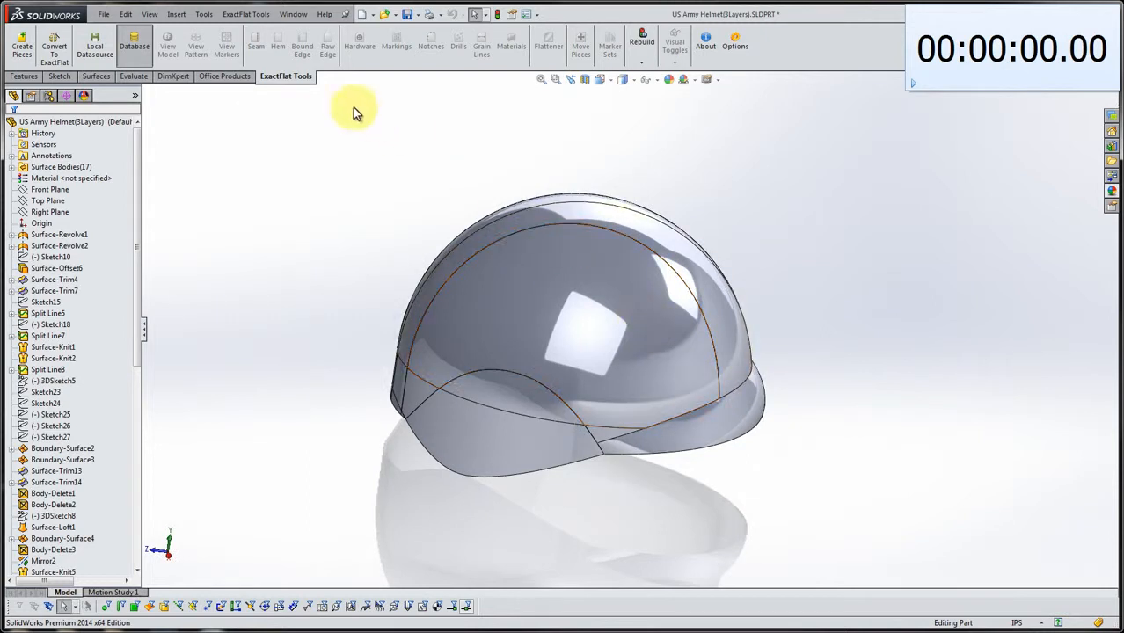
{"action": "left_click", "coordinate": [23, 51]}
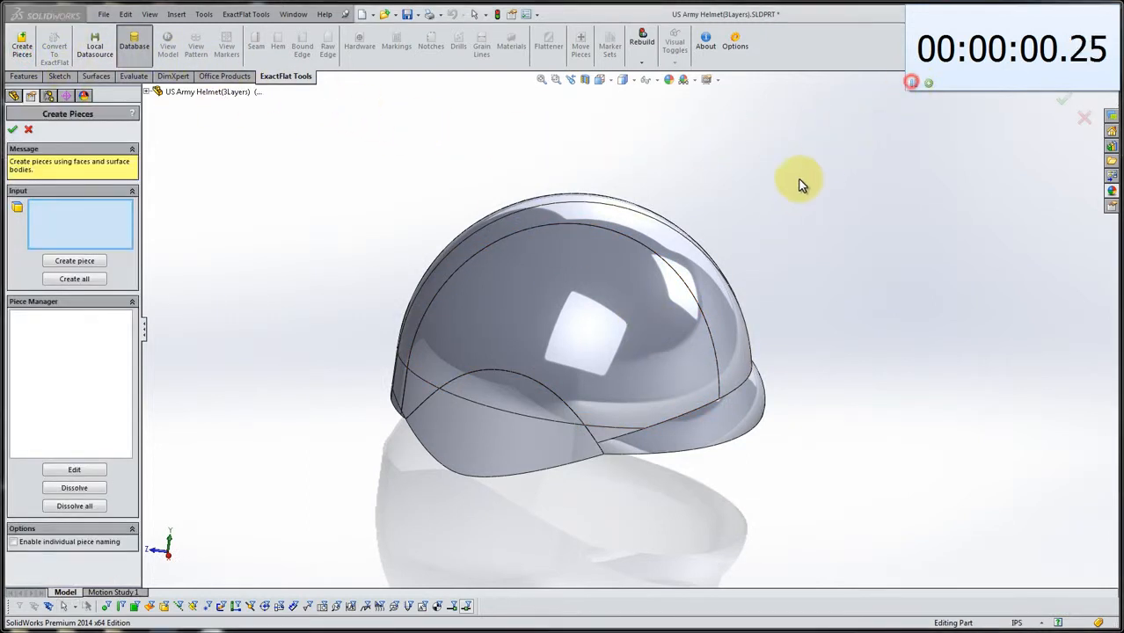
{"action": "left_click", "coordinate": [605, 430]}
{"action": "left_click", "coordinate": [591, 400]}
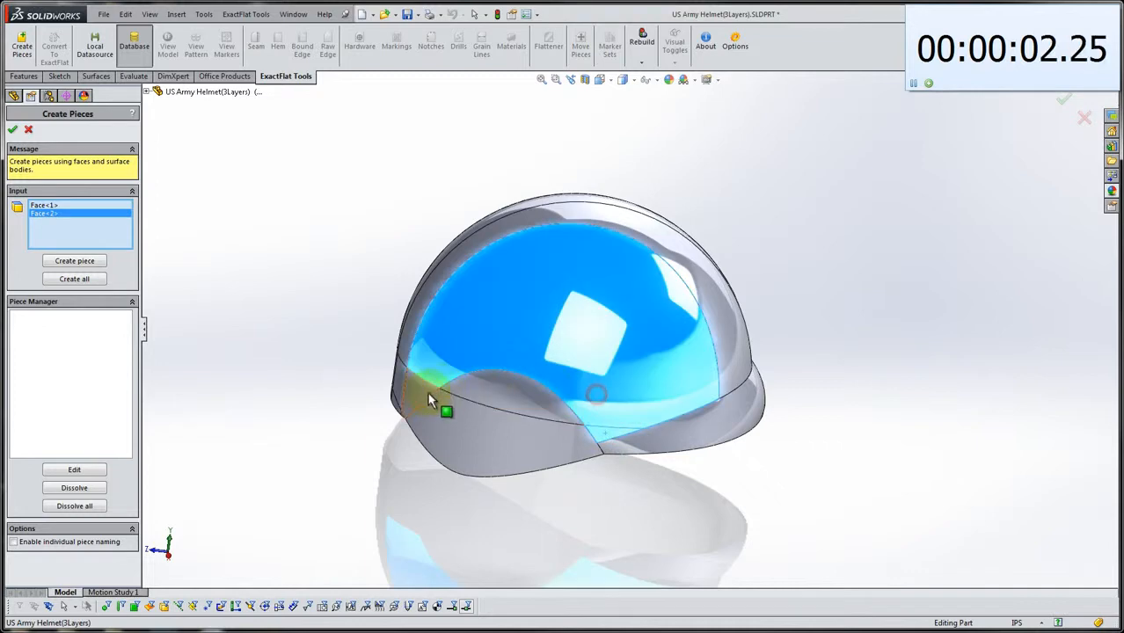
{"action": "left_click", "coordinate": [415, 396]}
{"action": "scroll", "coordinate": [435, 406], "scroll_direction": "down", "scroll_amount": 4}
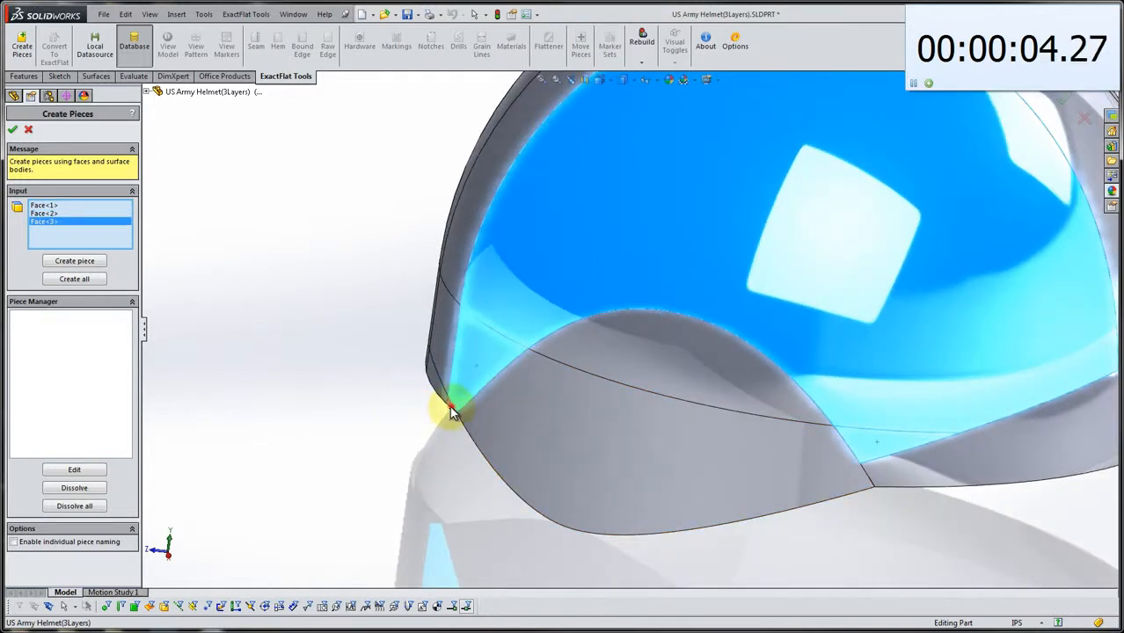
{"action": "left_click", "coordinate": [75, 260]}
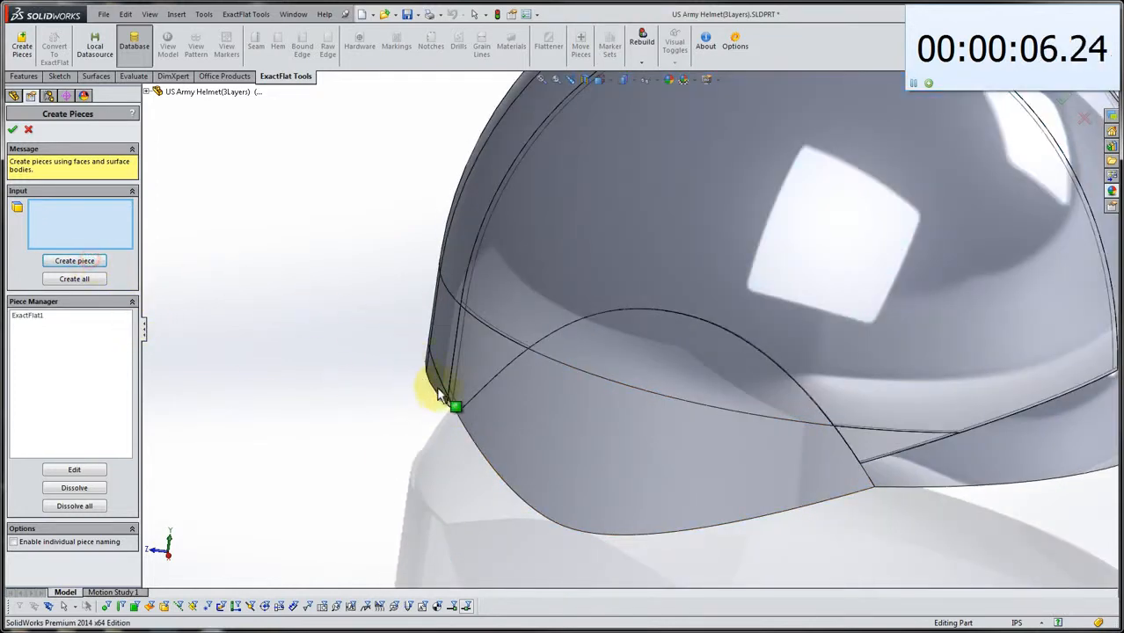
- Create a second-layer piece from the four faces beneath the right side panel
{"action": "left_click", "coordinate": [455, 405]}
{"action": "left_click", "coordinate": [464, 384]}
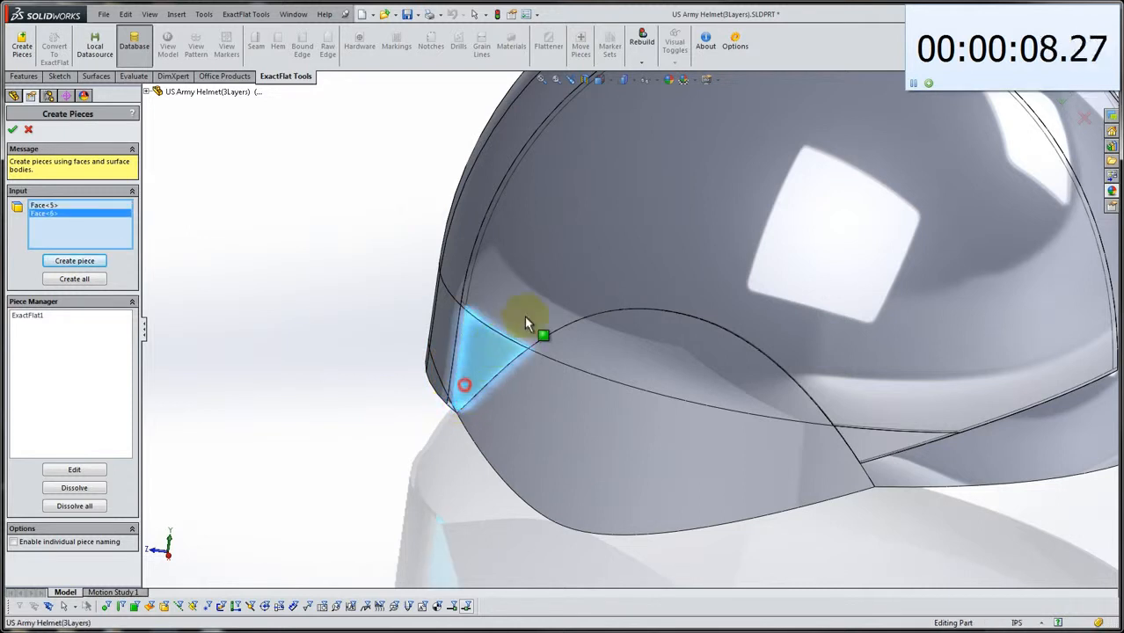
{"action": "left_click", "coordinate": [534, 301]}
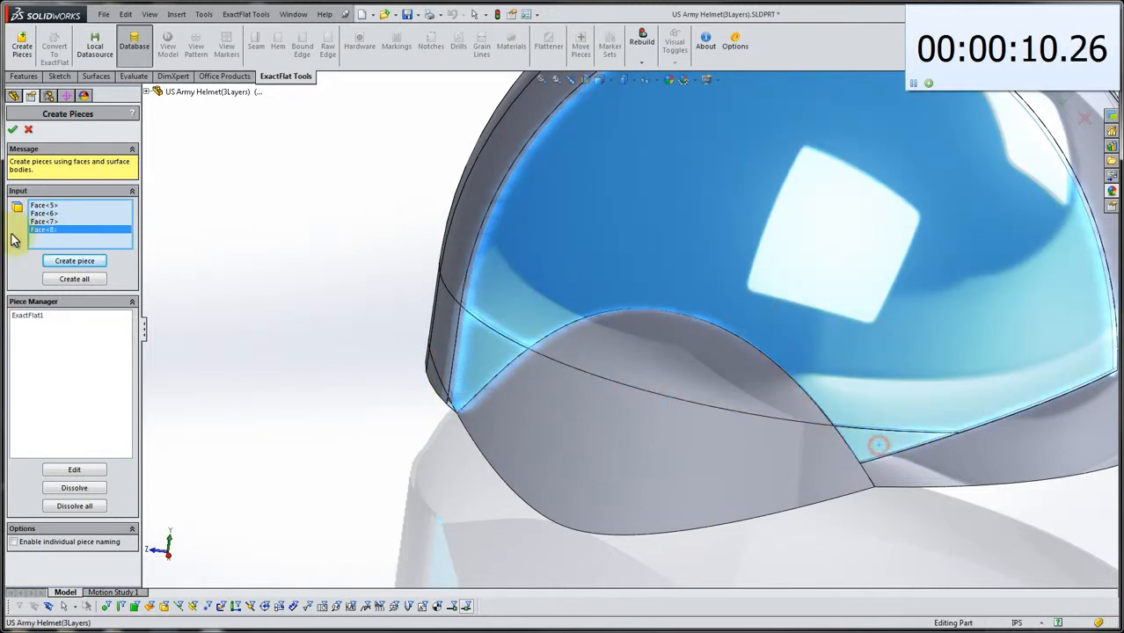
{"action": "left_click", "coordinate": [75, 261]}
- Create two pieces from the right ear flap, one per layer, each using its lower and upper faces
{"action": "left_click", "coordinate": [605, 440]}
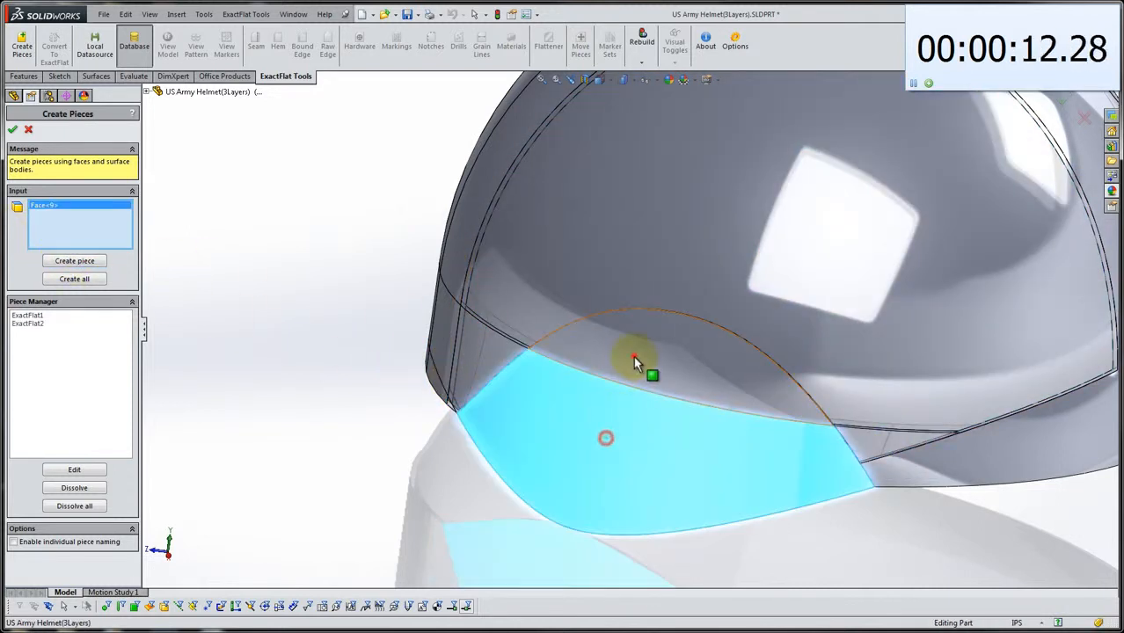
{"action": "left_click", "coordinate": [635, 359]}
{"action": "left_click", "coordinate": [62, 261]}
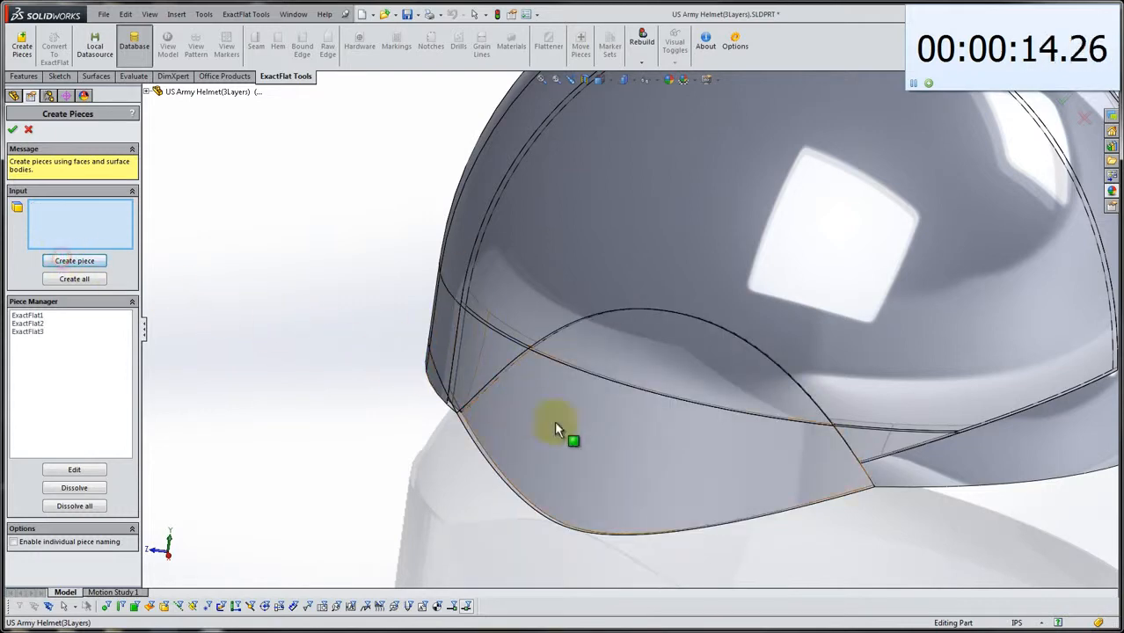
{"action": "left_click", "coordinate": [594, 439]}
{"action": "left_click", "coordinate": [638, 364]}
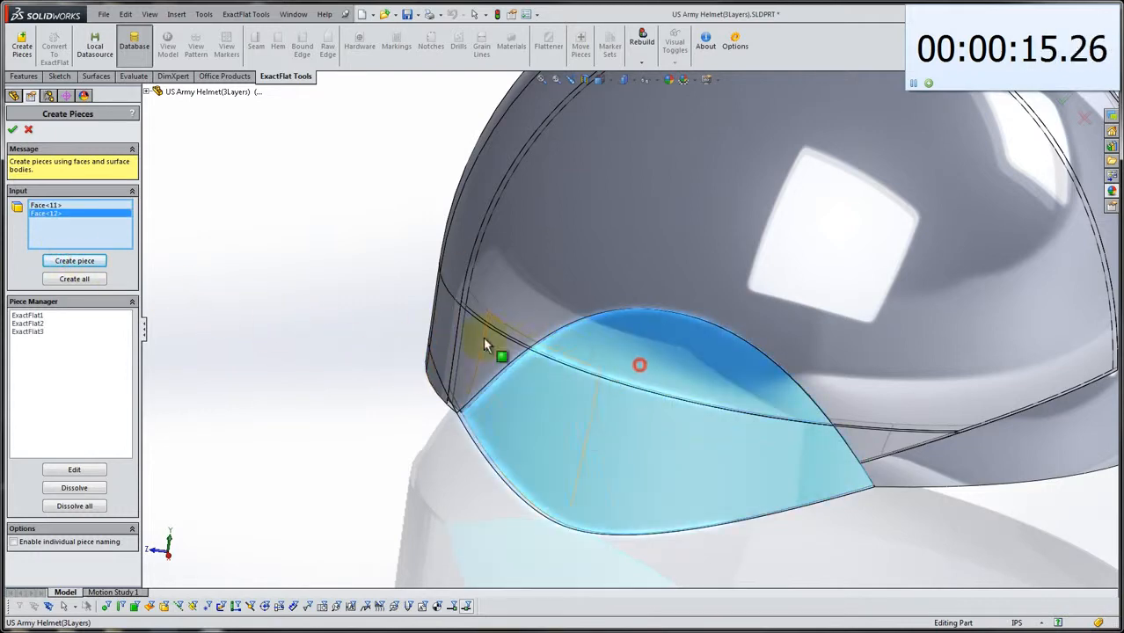
{"action": "left_click", "coordinate": [92, 263]}
- Create an outer visor piece from its single face, plus a second-layer piece from the visor face and its narrow adjoining face
{"action": "middle_click_drag", "start_coordinate": [494, 376], "coordinate": [960, 460]}
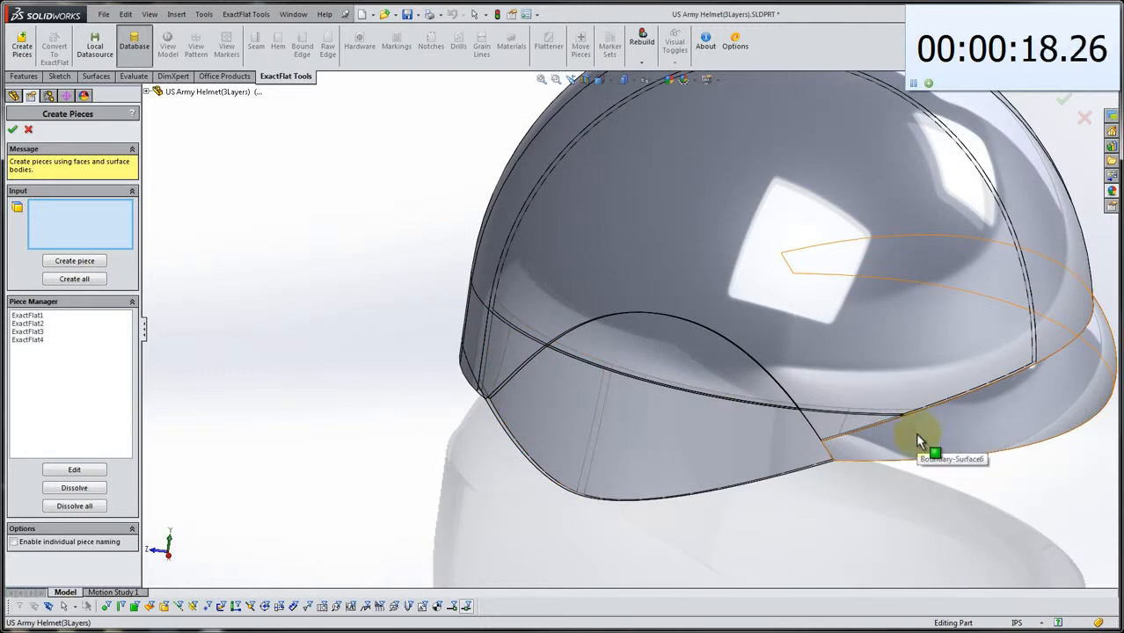
{"action": "left_click", "coordinate": [916, 435]}
{"action": "left_click", "coordinate": [88, 261]}
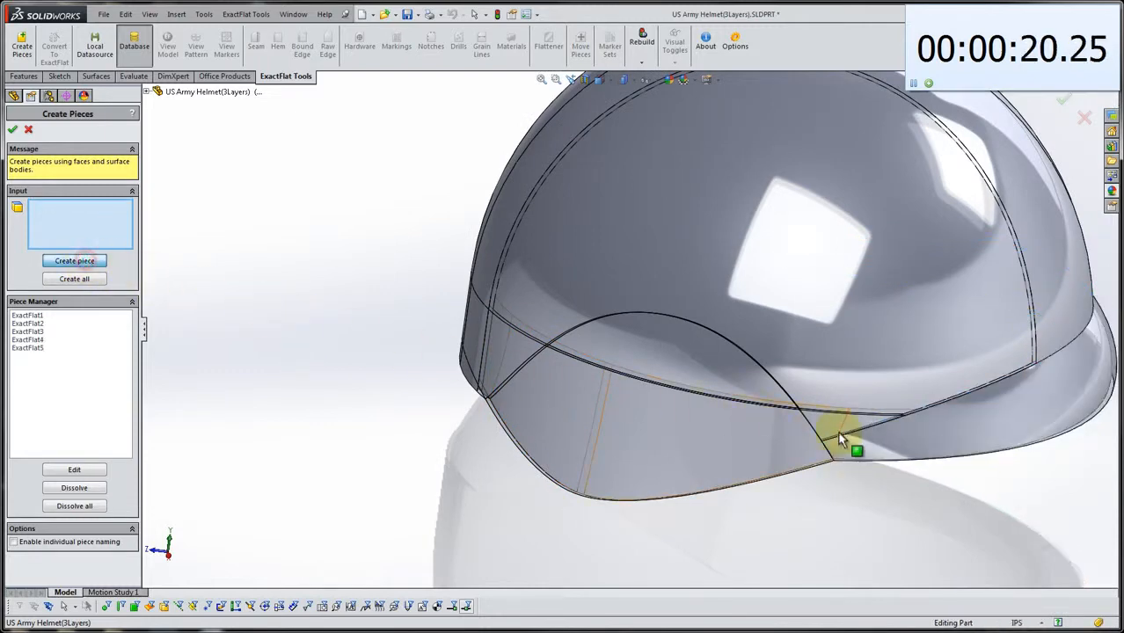
{"action": "left_click", "coordinate": [941, 442]}
{"action": "scroll", "coordinate": [920, 402], "scroll_direction": "down", "scroll_amount": 3}
{"action": "scroll", "coordinate": [922, 404], "scroll_direction": "down", "scroll_amount": 1}
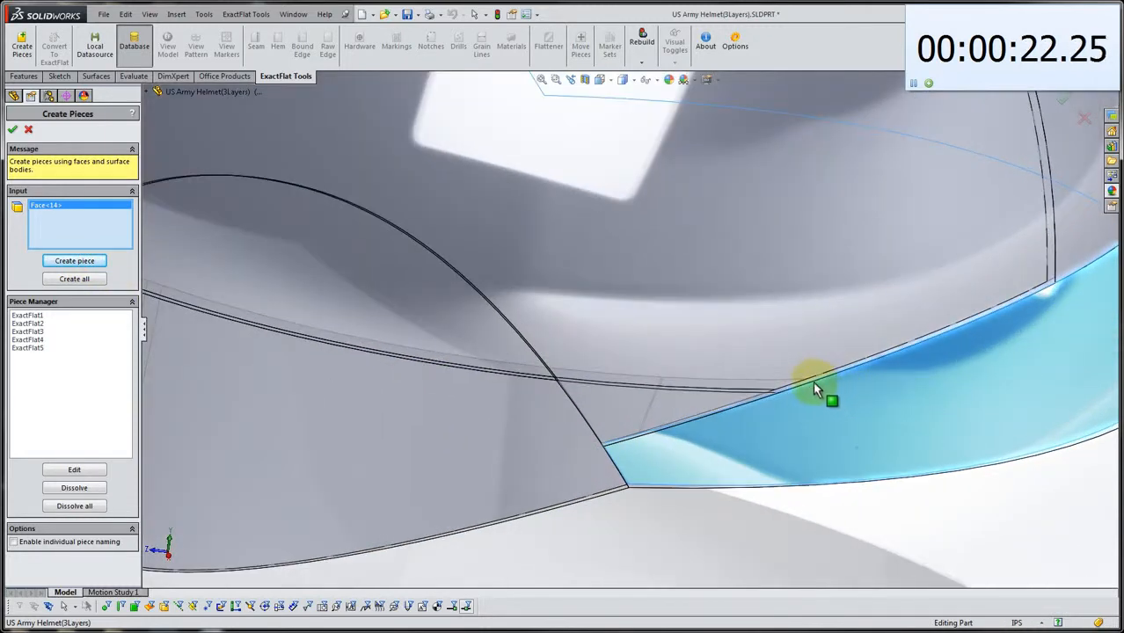
{"action": "left_click", "coordinate": [808, 381]}
{"action": "left_click", "coordinate": [99, 264]}
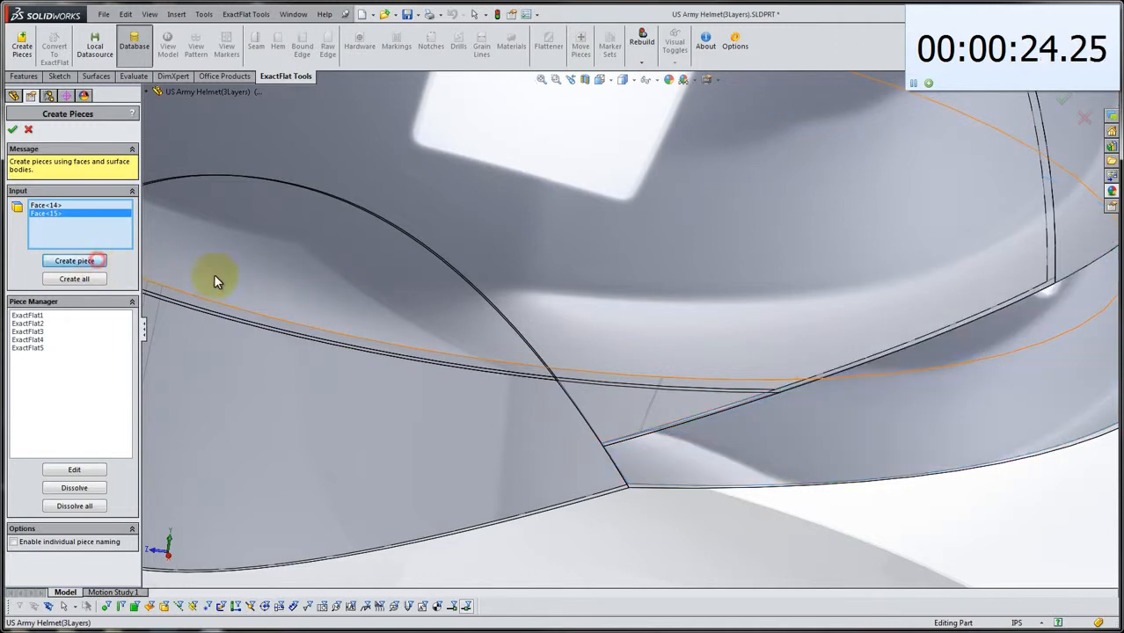
- Create an outer-layer piece from the six faces of the center strip, including the small faces at the helmet's rear edge
{"action": "scroll", "coordinate": [440, 351], "scroll_direction": "up", "scroll_amount": 6}
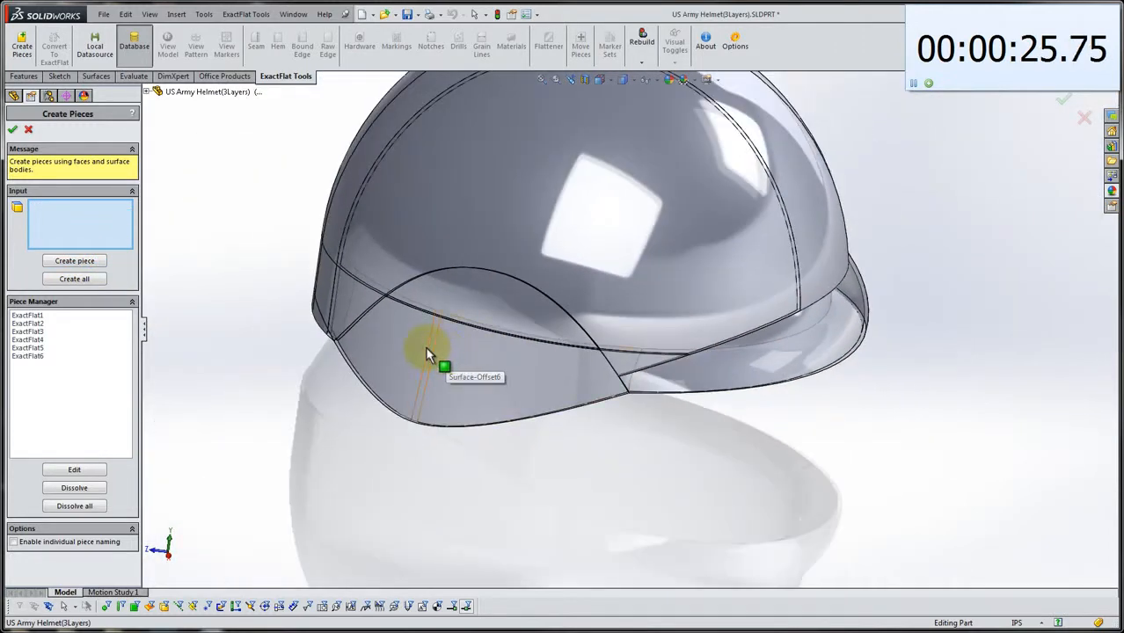
{"action": "middle_click_drag", "start_coordinate": [425, 353], "coordinate": [297, 303]}
{"action": "left_click", "coordinate": [532, 472]}
{"action": "left_click", "coordinate": [577, 437]}
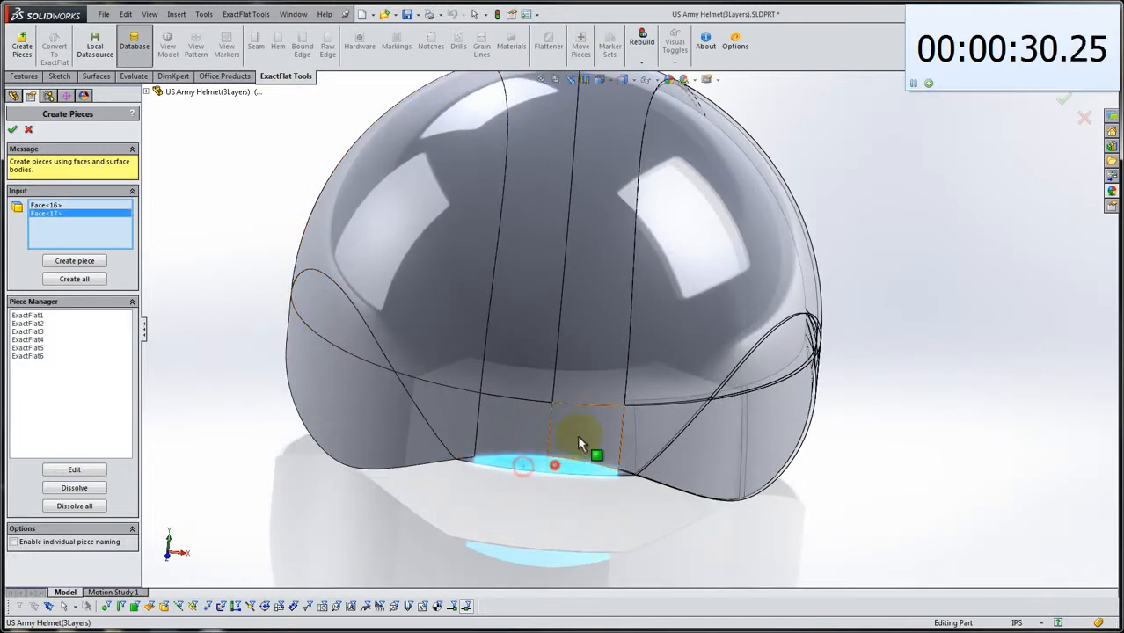
{"action": "left_click", "coordinate": [525, 424]}
{"action": "left_click", "coordinate": [522, 407]}
{"action": "left_click", "coordinate": [522, 372]}
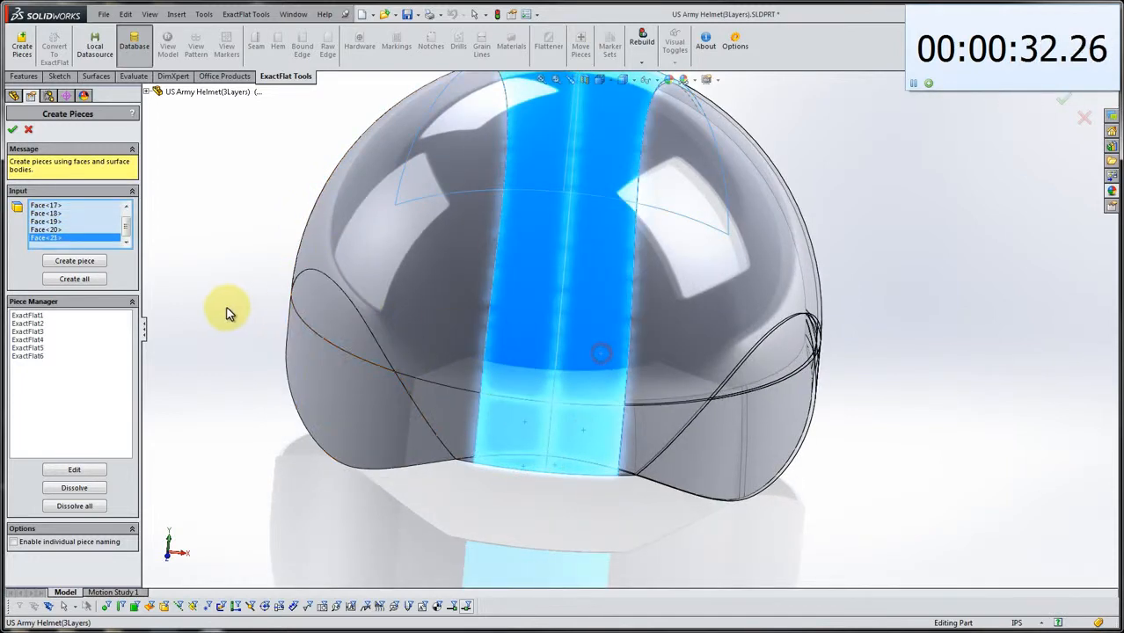
{"action": "left_click", "coordinate": [75, 261]}
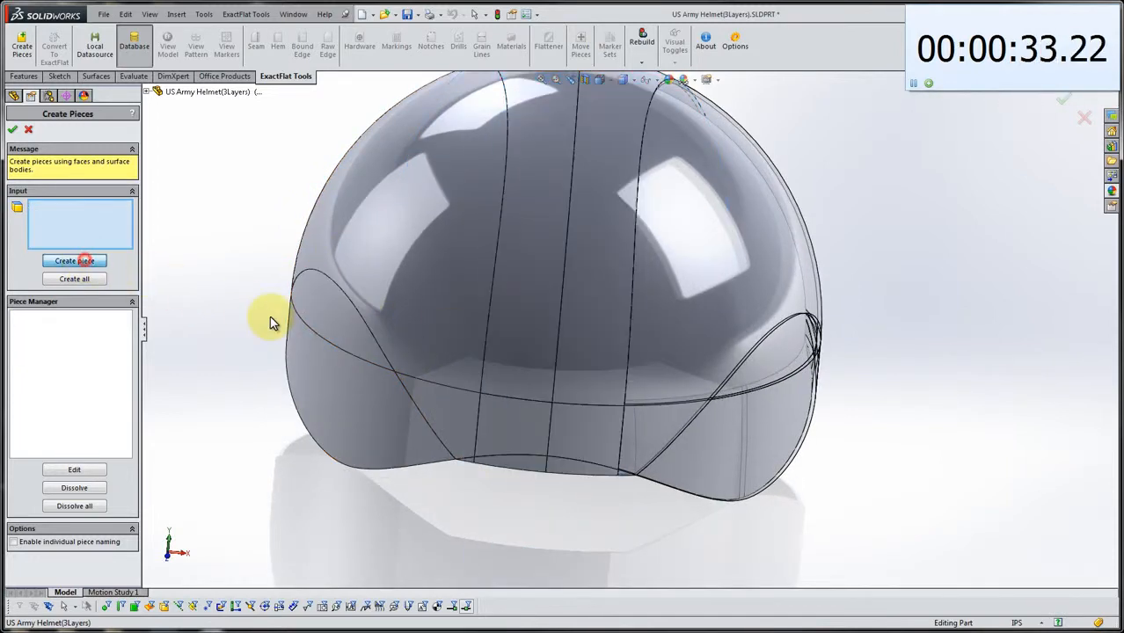
- Create a second-layer piece from the six center strip faces beneath the outer one
{"action": "left_click", "coordinate": [528, 463]}
{"action": "left_click", "coordinate": [570, 467]}
{"action": "left_click", "coordinate": [576, 438]}
{"action": "left_click", "coordinate": [520, 415]}
{"action": "left_click", "coordinate": [526, 384]}
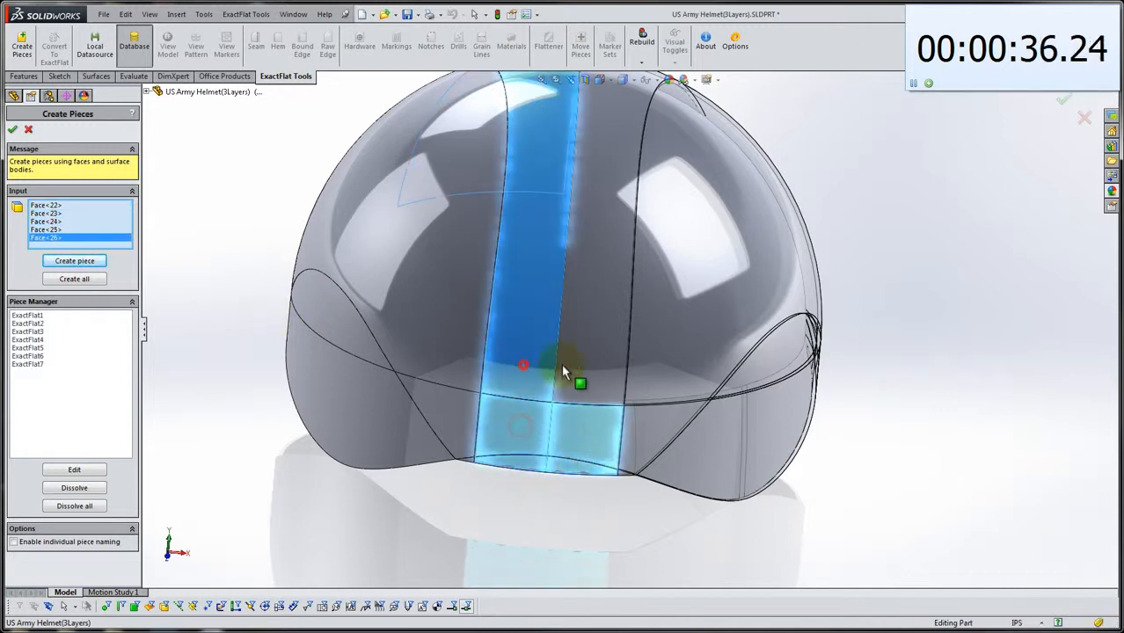
{"action": "left_click", "coordinate": [570, 373]}
{"action": "left_click", "coordinate": [64, 261]}
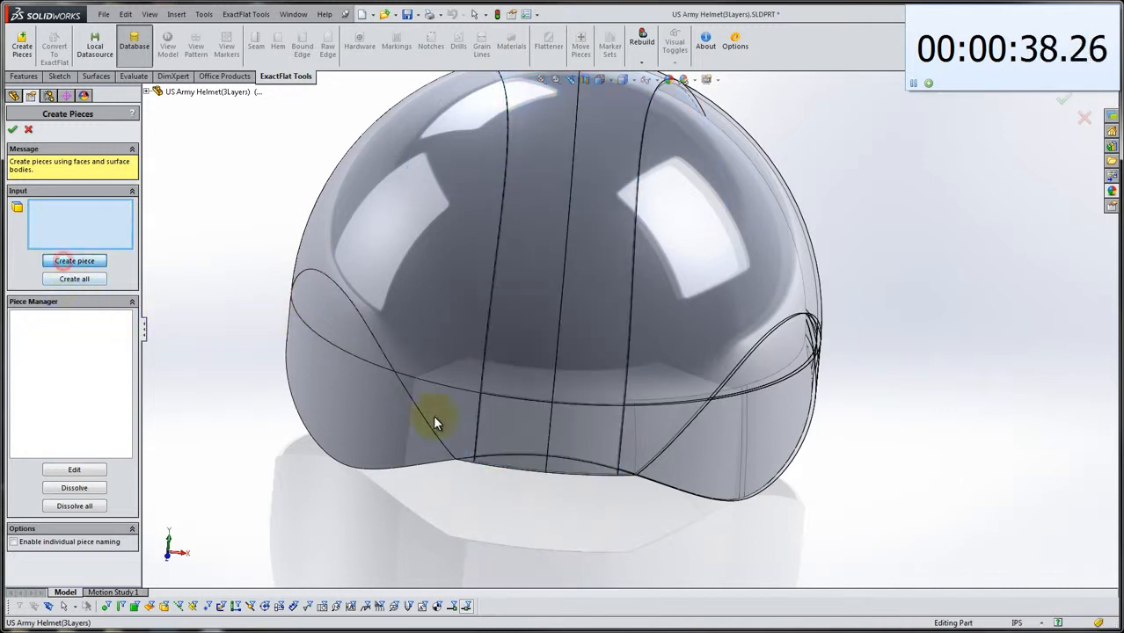
- Create an outer-layer piece from the four faces of the helmet's left side panel
{"action": "left_click", "coordinate": [466, 453]}
{"action": "left_click", "coordinate": [461, 390]}
{"action": "left_click", "coordinate": [419, 364]}
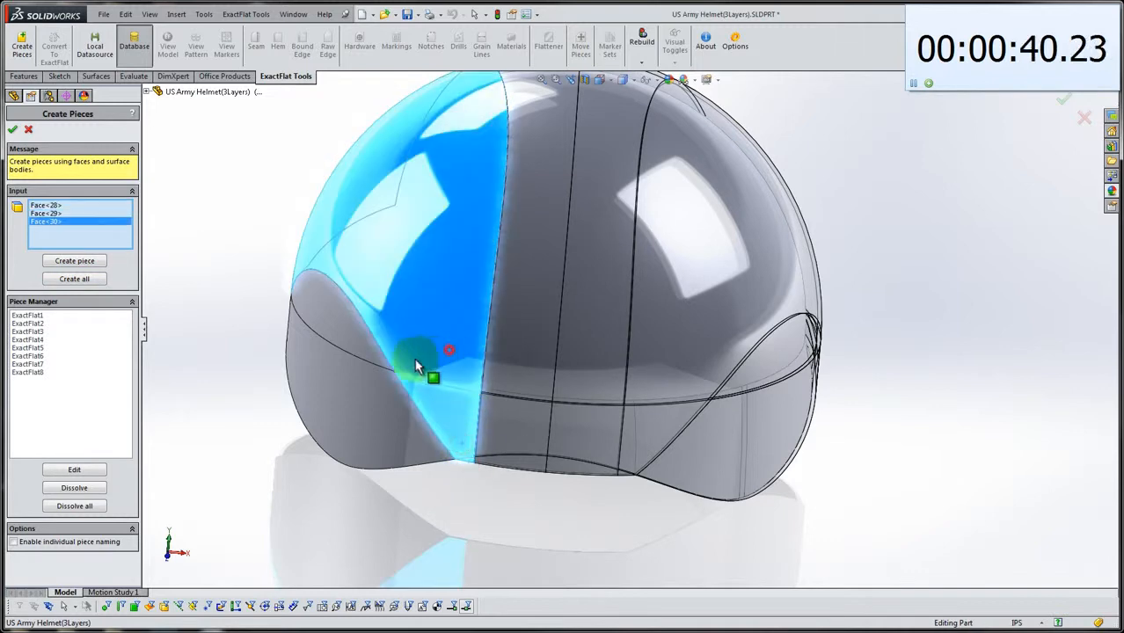
{"action": "middle_click_drag", "start_coordinate": [419, 364], "coordinate": [572, 419]}
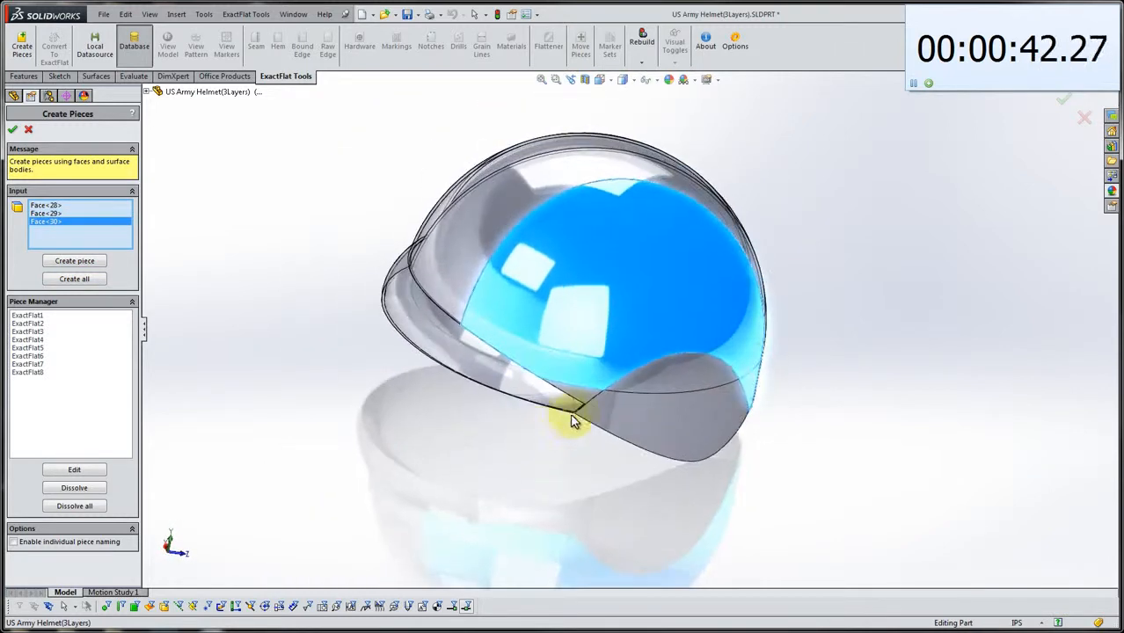
{"action": "scroll", "coordinate": [581, 405], "scroll_direction": "down", "scroll_amount": 3}
{"action": "left_click", "coordinate": [585, 387]}
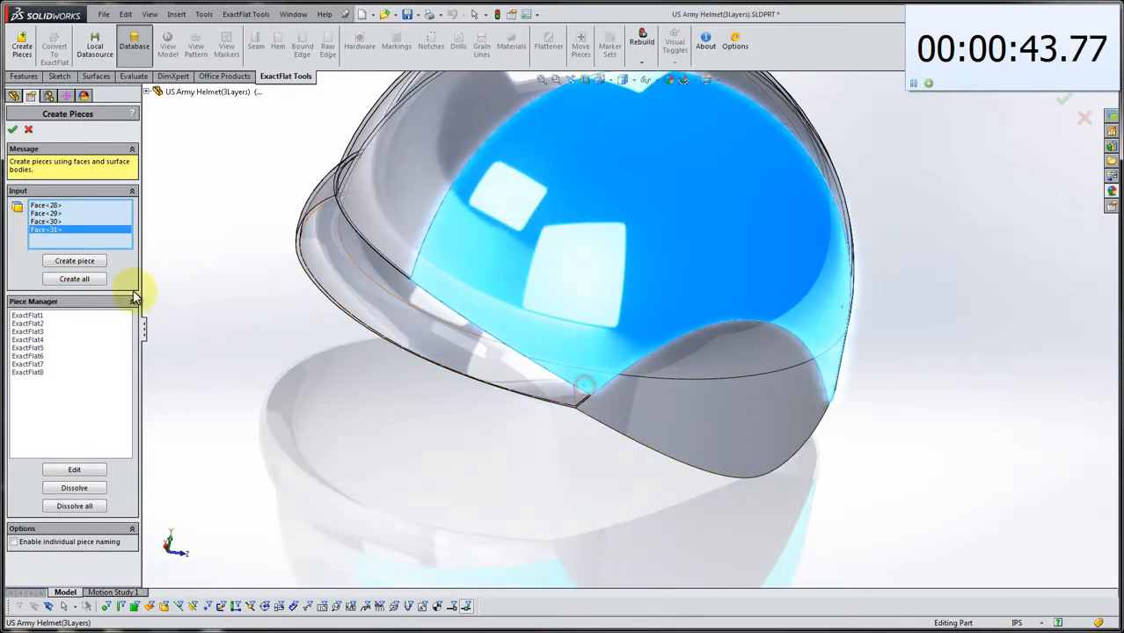
{"action": "left_click", "coordinate": [77, 261]}
- Create a second-layer piece from the four left side panel faces, including the small faces at its front and rear corners
{"action": "left_click", "coordinate": [579, 375]}
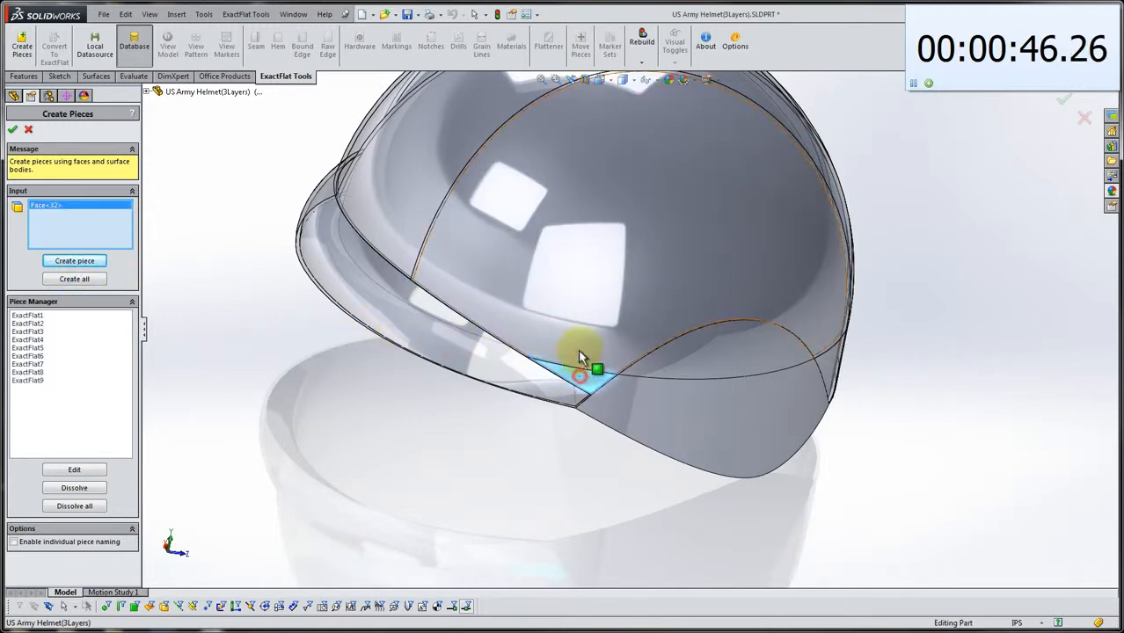
{"action": "left_click", "coordinate": [652, 350]}
{"action": "middle_click_drag", "start_coordinate": [712, 356], "coordinate": [873, 381]}
{"action": "left_click", "coordinate": [919, 383]}
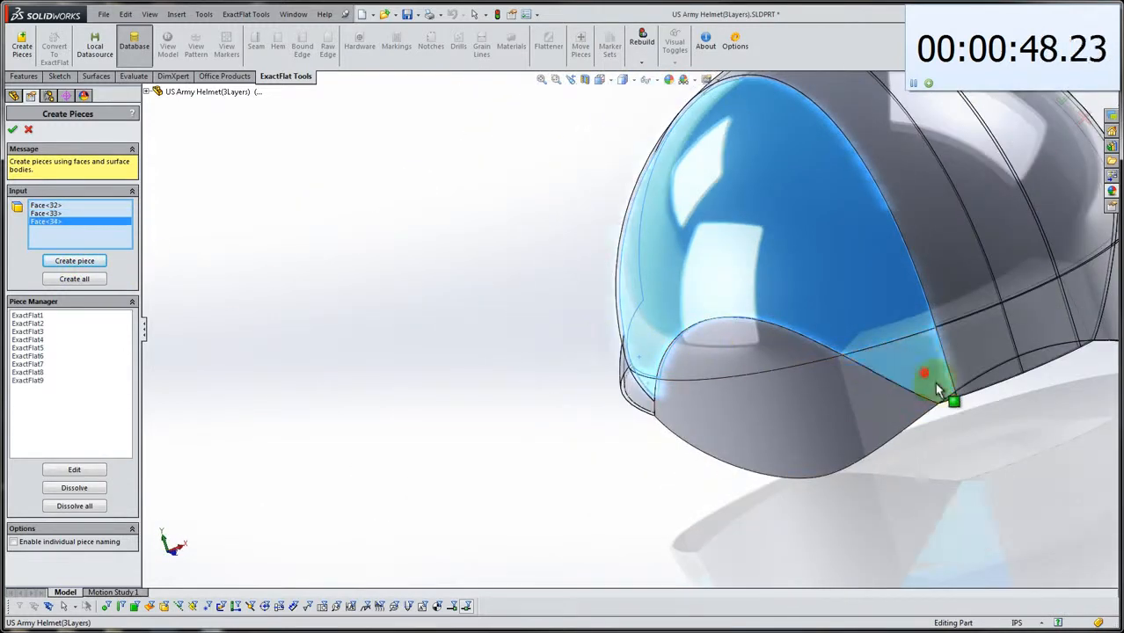
{"action": "scroll", "coordinate": [874, 396], "scroll_direction": "down", "scroll_amount": 3}
{"action": "left_click", "coordinate": [915, 396]}
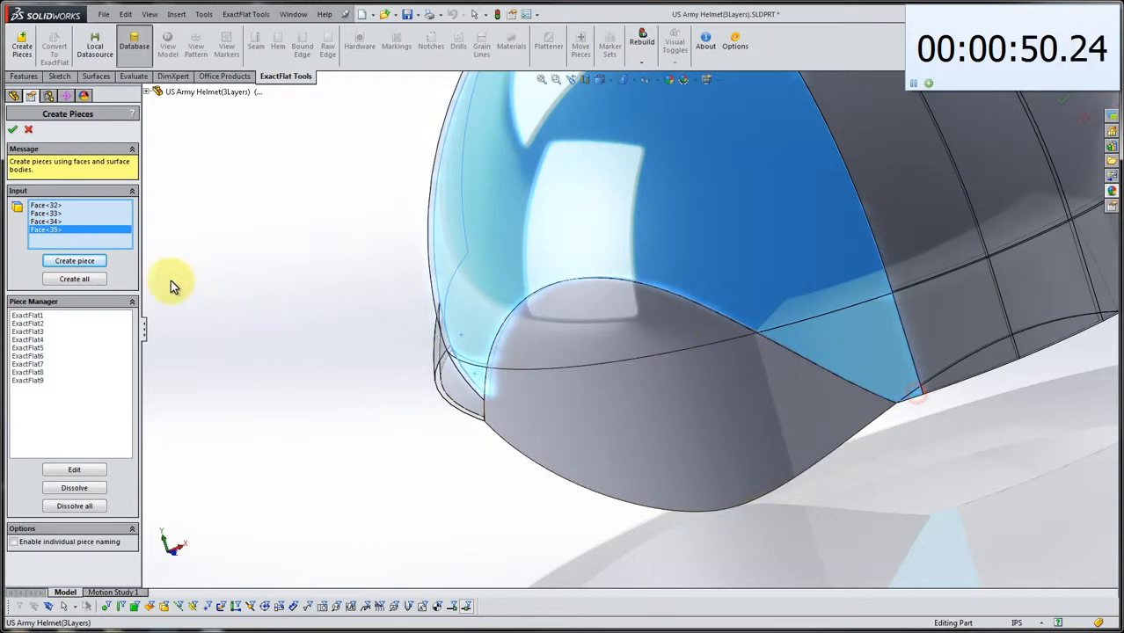
{"action": "left_click", "coordinate": [75, 261]}
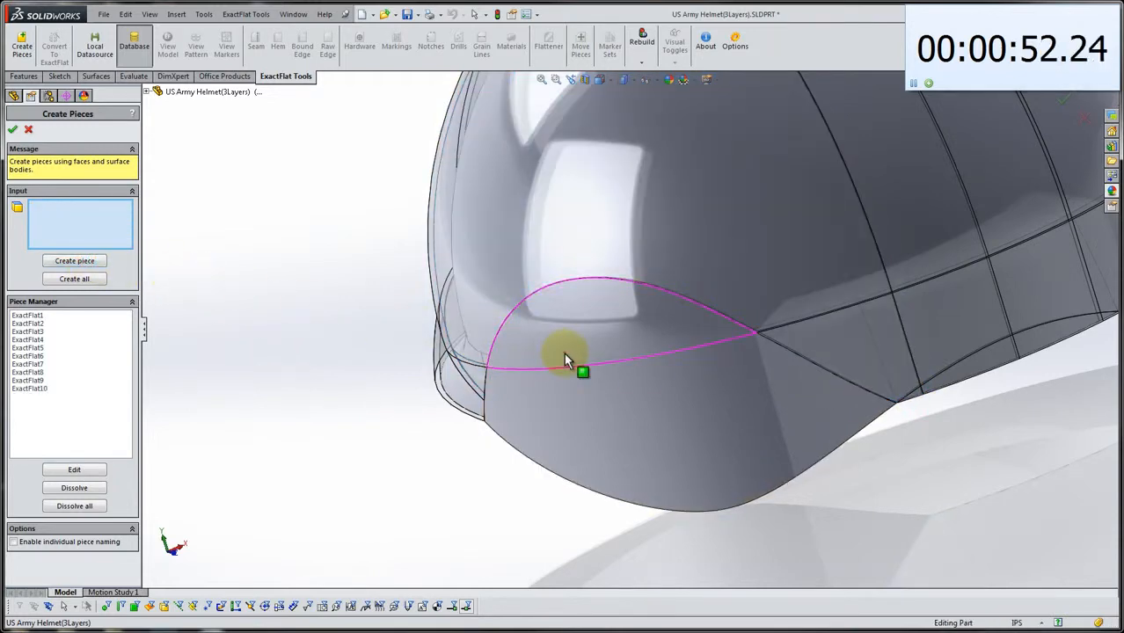
- Create two pieces from the left ear flap, one per layer, each using its lower and upper faces
{"action": "middle_click_drag", "start_coordinate": [563, 353], "coordinate": [621, 385]}
{"action": "left_click", "coordinate": [620, 385]}
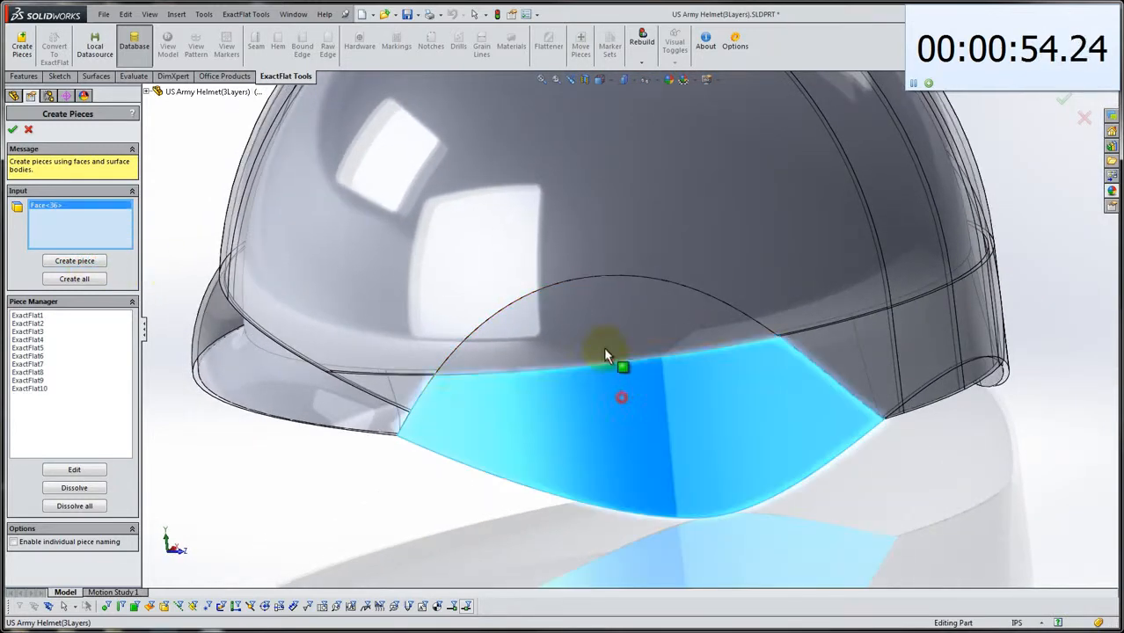
{"action": "left_click", "coordinate": [604, 346]}
{"action": "left_click", "coordinate": [77, 263]}
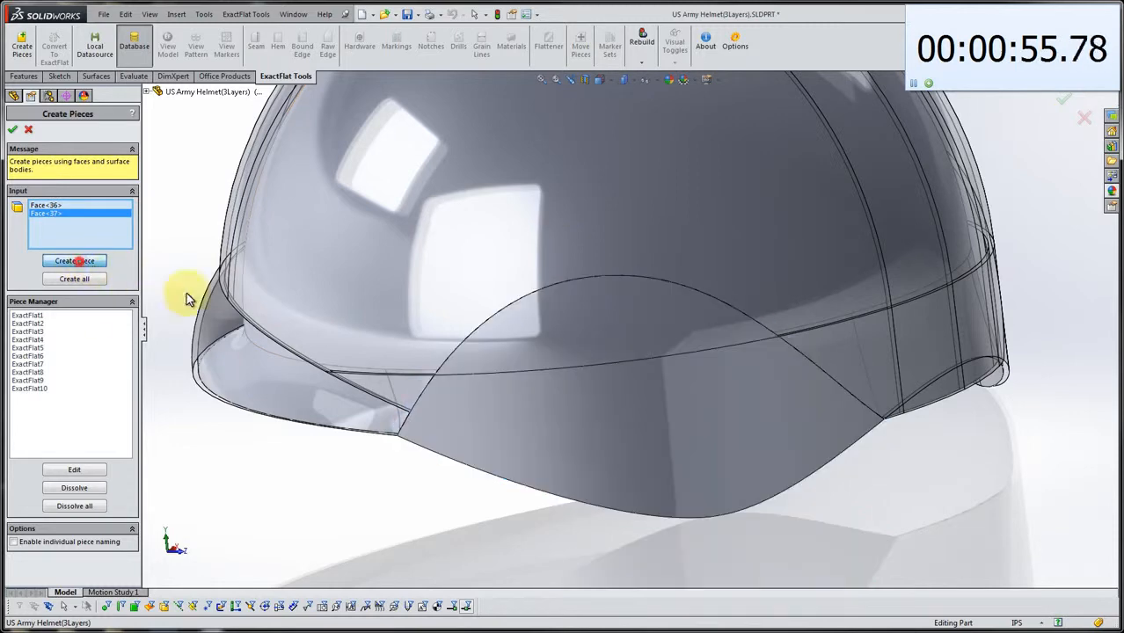
{"action": "left_click", "coordinate": [599, 436]}
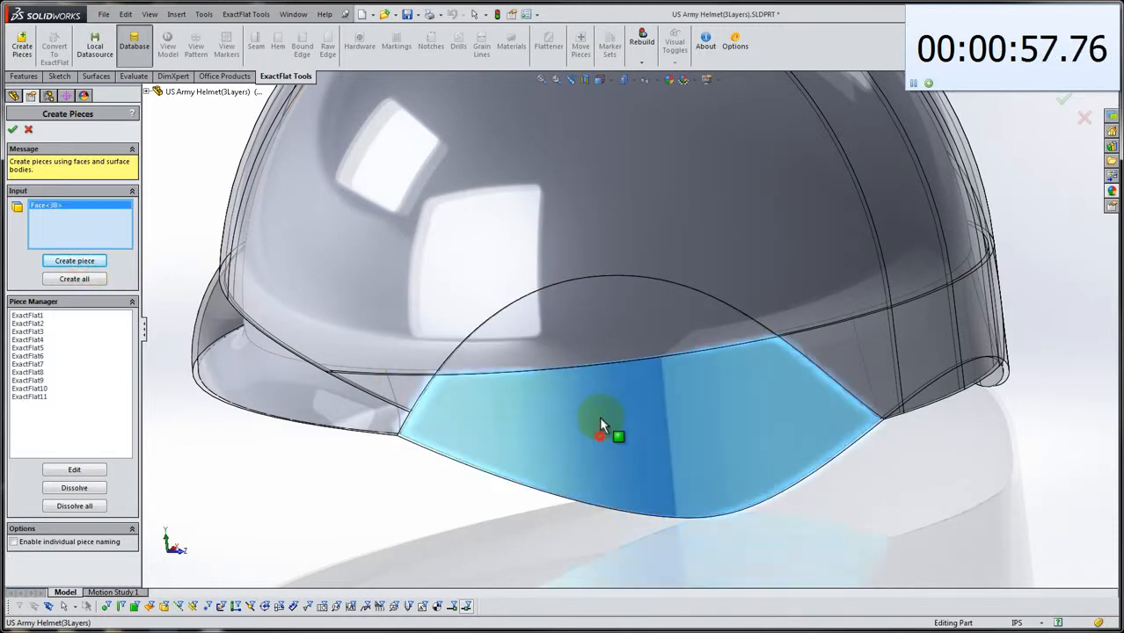
{"action": "left_click", "coordinate": [591, 359]}
{"action": "left_click", "coordinate": [74, 260]}
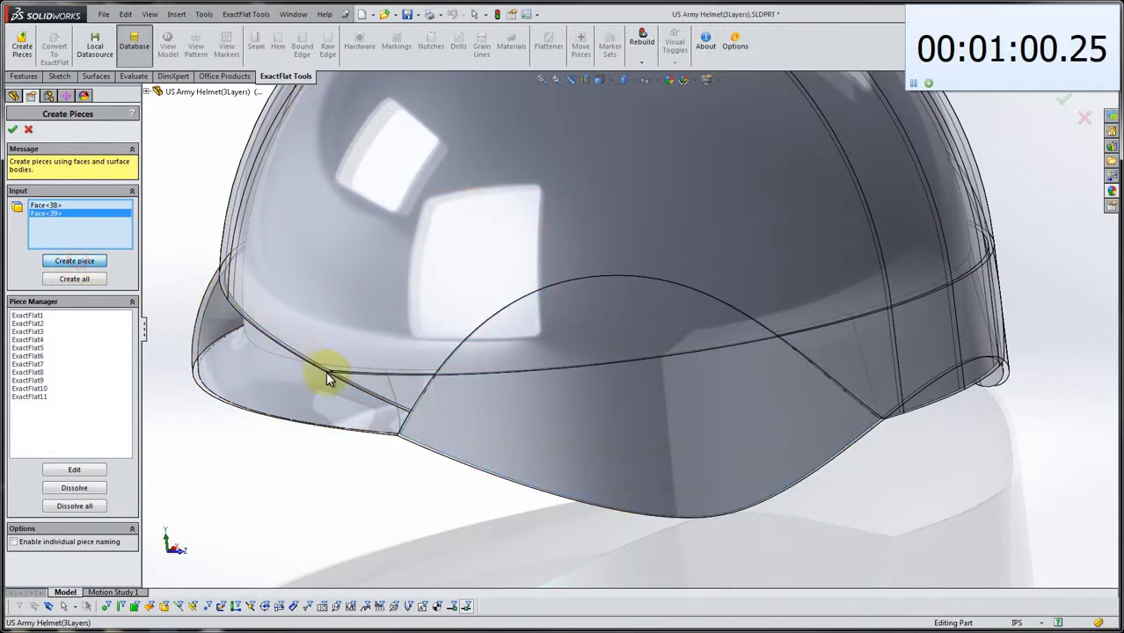
- Create a piece from the single innermost-layer dome face of the helmet
{"action": "scroll", "coordinate": [407, 367], "scroll_direction": "up", "scroll_amount": 1}
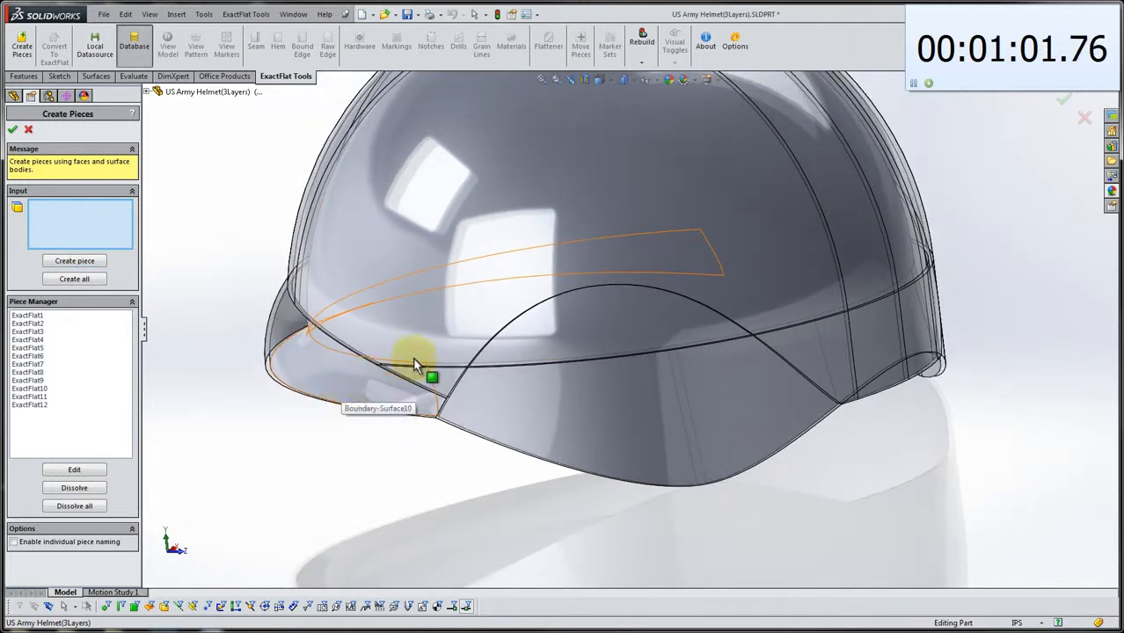
{"action": "left_click", "coordinate": [462, 321]}
{"action": "key", "text": "f"}
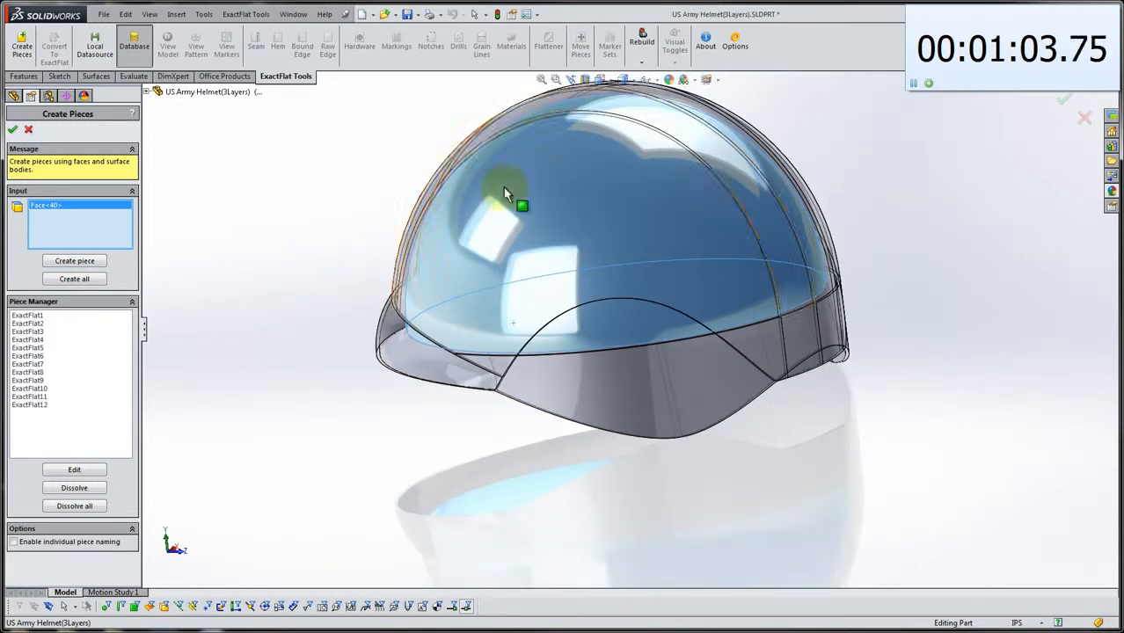
{"action": "left_click", "coordinate": [598, 79]}
{"action": "left_click", "coordinate": [663, 113]}
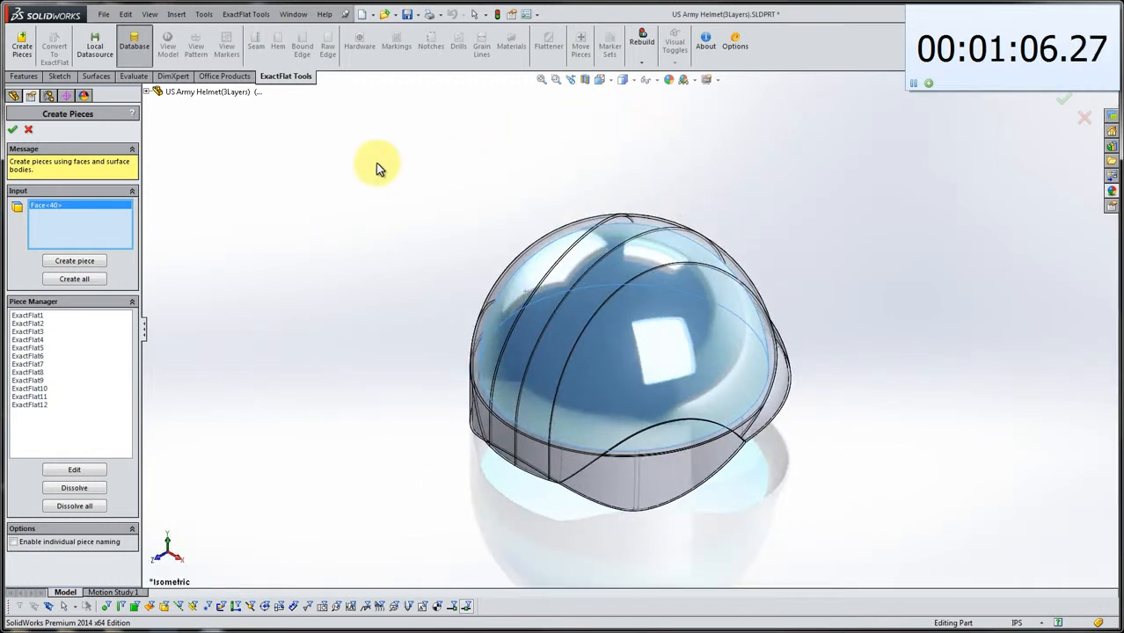
{"action": "left_click", "coordinate": [74, 261]}
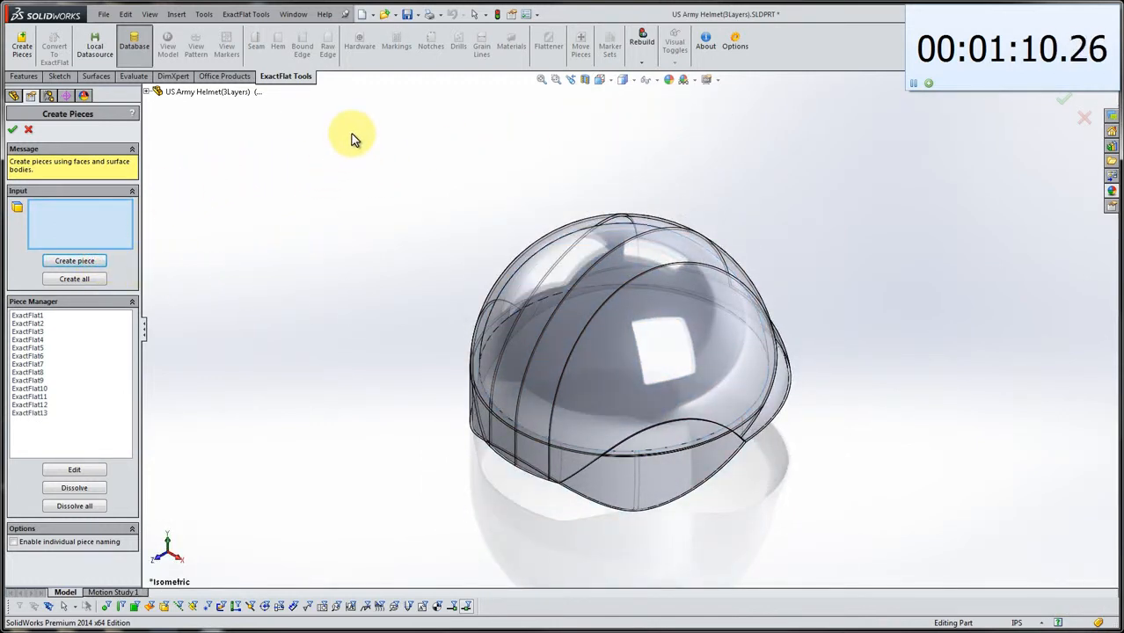
- Create one piece from all the innermost-layer faces of the lower rim band and finish piece creation, accepting that some faces stay unconverted
{"action": "left_click_drag", "start_coordinate": [352, 134], "coordinate": [871, 564]}
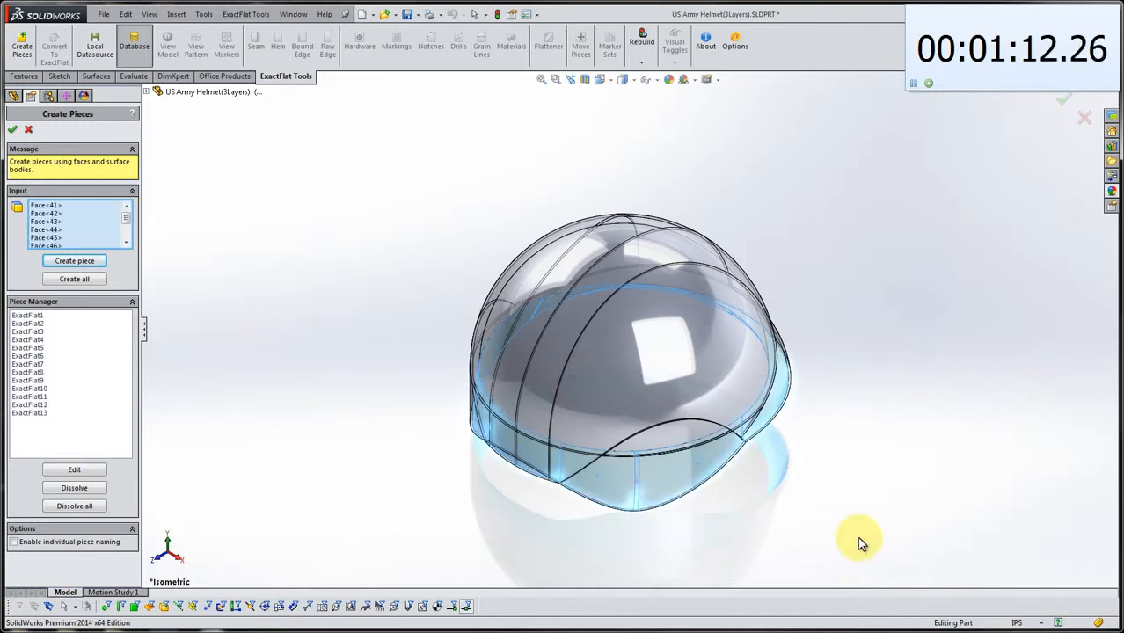
{"action": "middle_click_drag", "start_coordinate": [857, 537], "coordinate": [581, 485]}
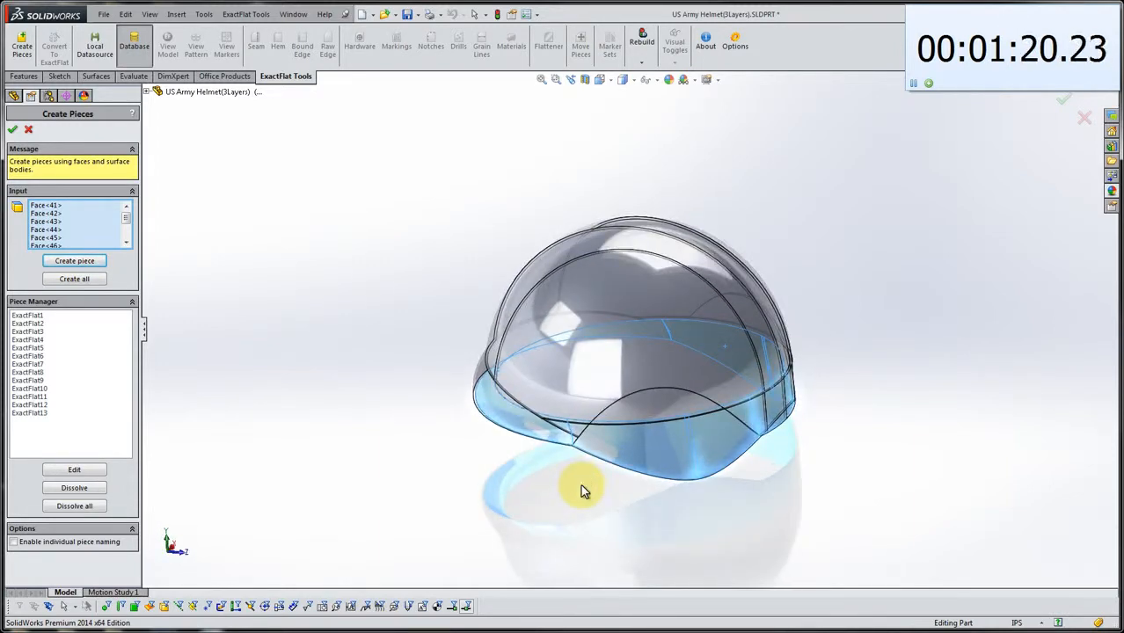
{"action": "left_click", "coordinate": [88, 260]}
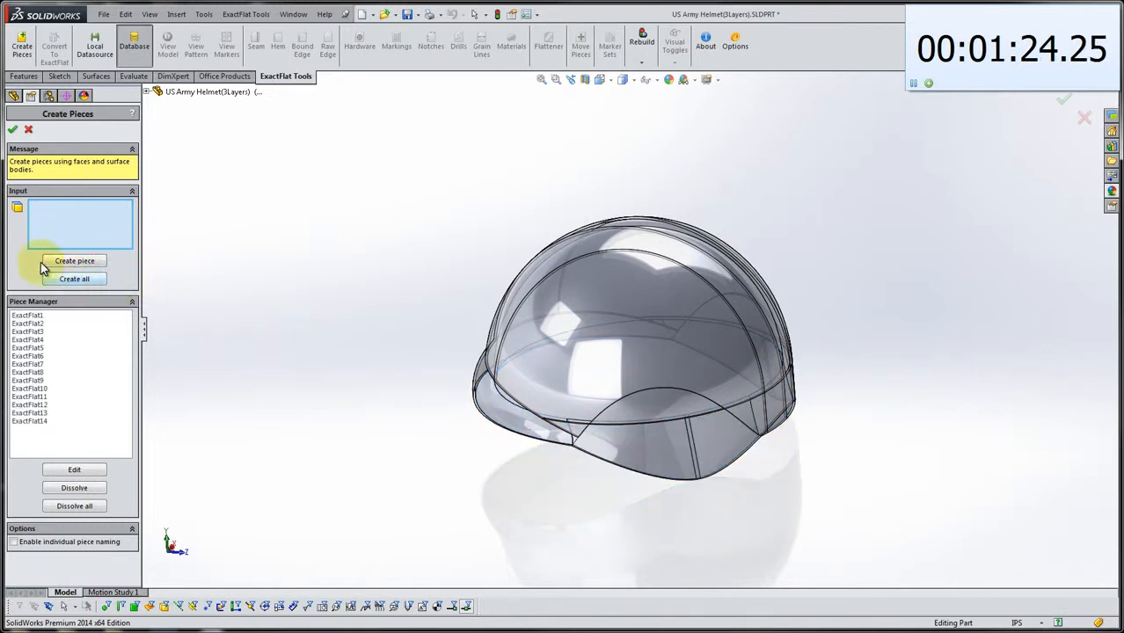
{"action": "left_click", "coordinate": [12, 130]}
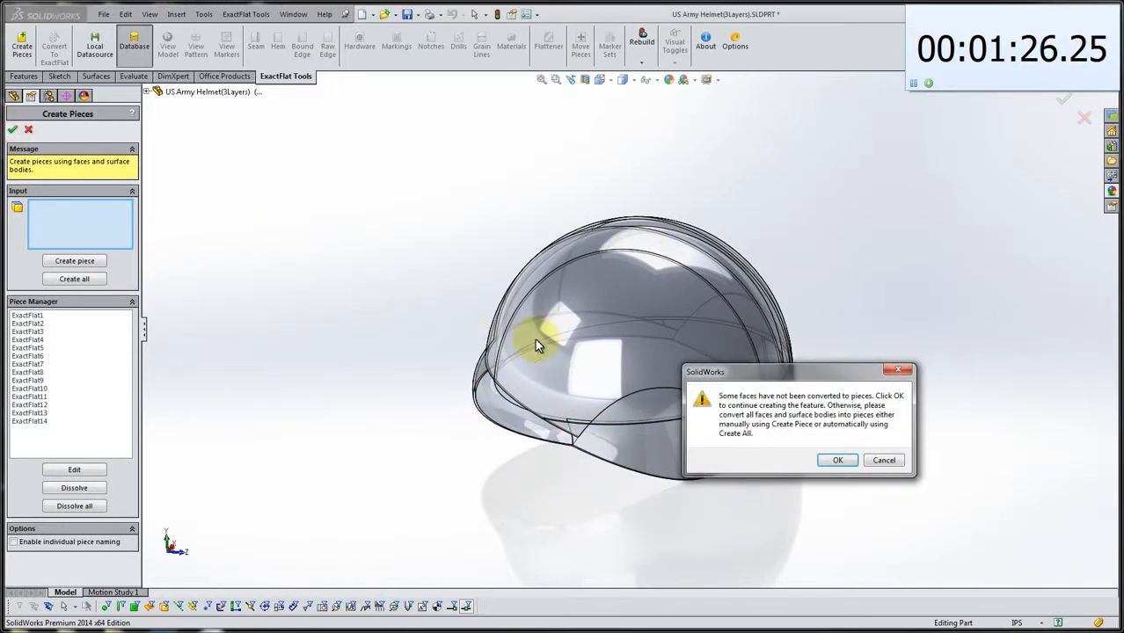
{"action": "left_click", "coordinate": [838, 460]}
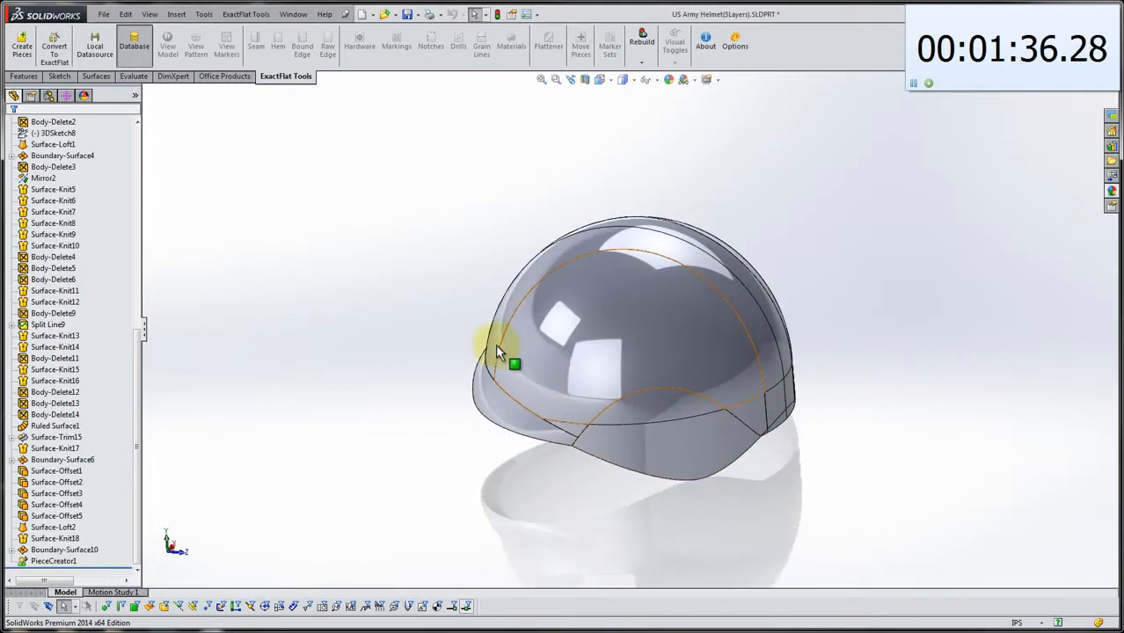
- Convert the model to ExactFlat with the Composites material EF Sample - Carbon Fiber 2x2 assigned to all fourteen pieces
{"action": "left_click", "coordinate": [54, 58]}
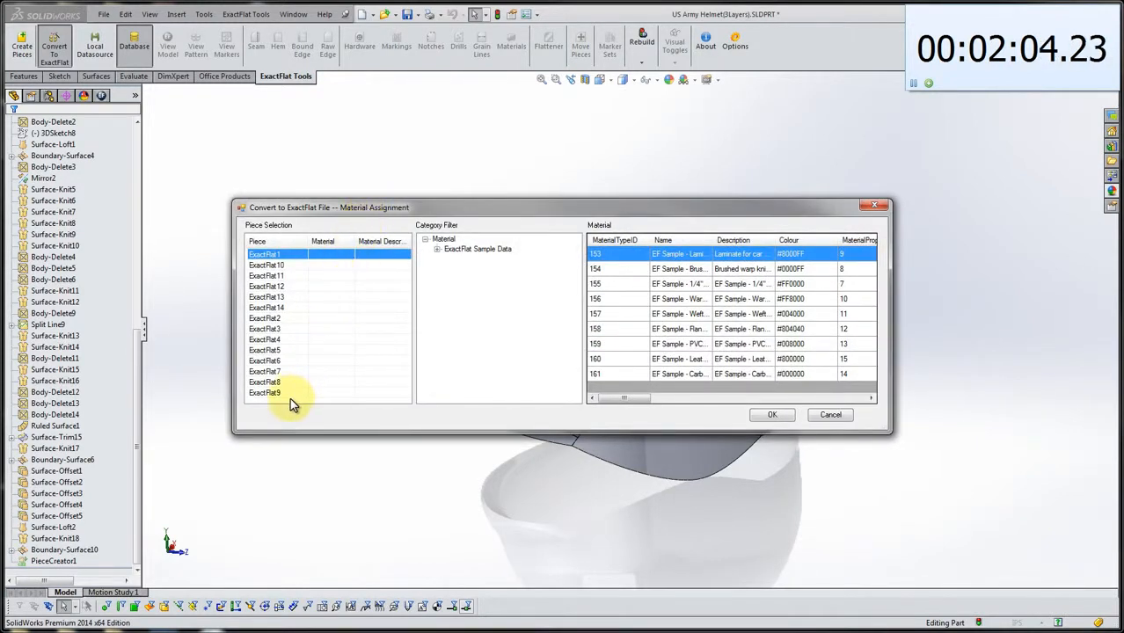
{"action": "left_click_drag", "start_coordinate": [289, 398], "coordinate": [290, 258]}
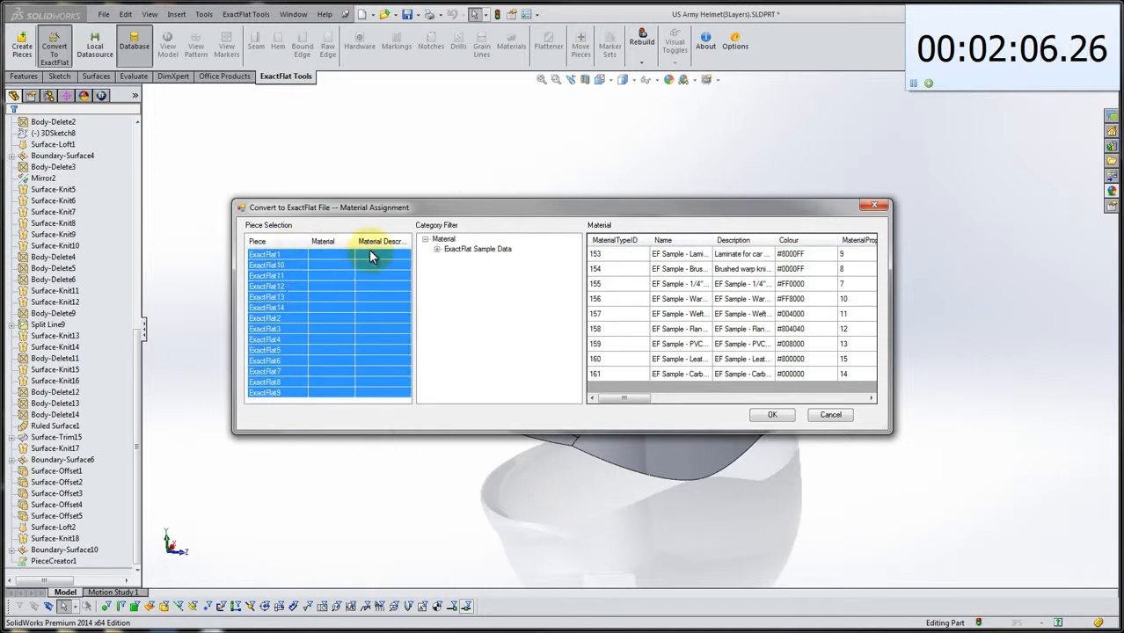
{"action": "left_click", "coordinate": [437, 249]}
{"action": "left_click", "coordinate": [449, 299]}
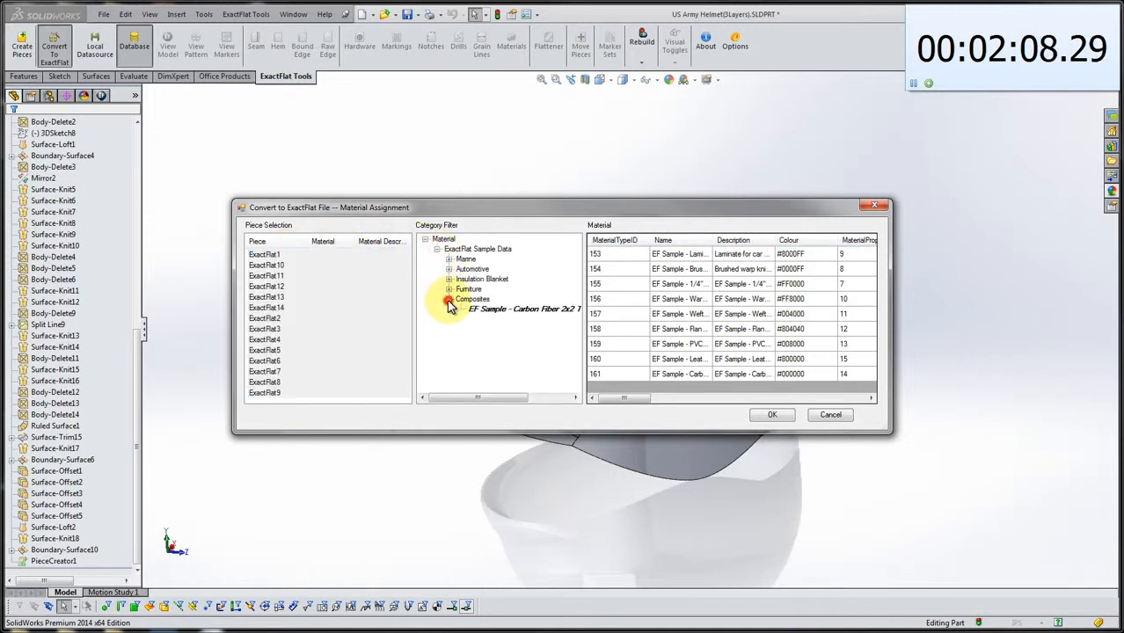
{"action": "left_click", "coordinate": [482, 311]}
{"action": "left_click", "coordinate": [772, 414]}
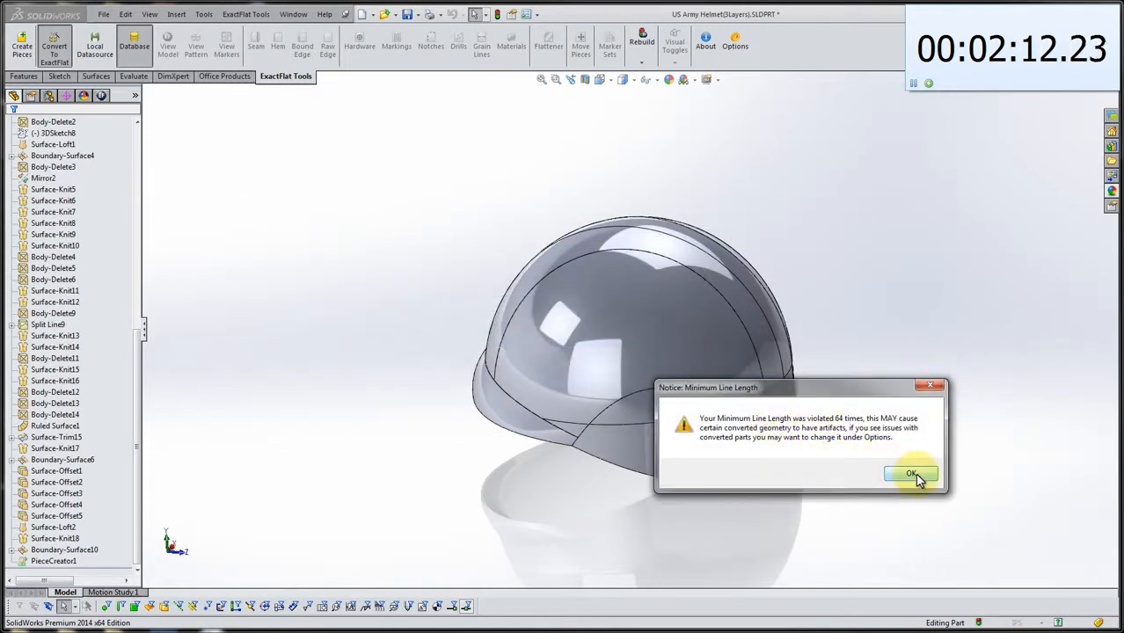
{"action": "left_click", "coordinate": [911, 475]}
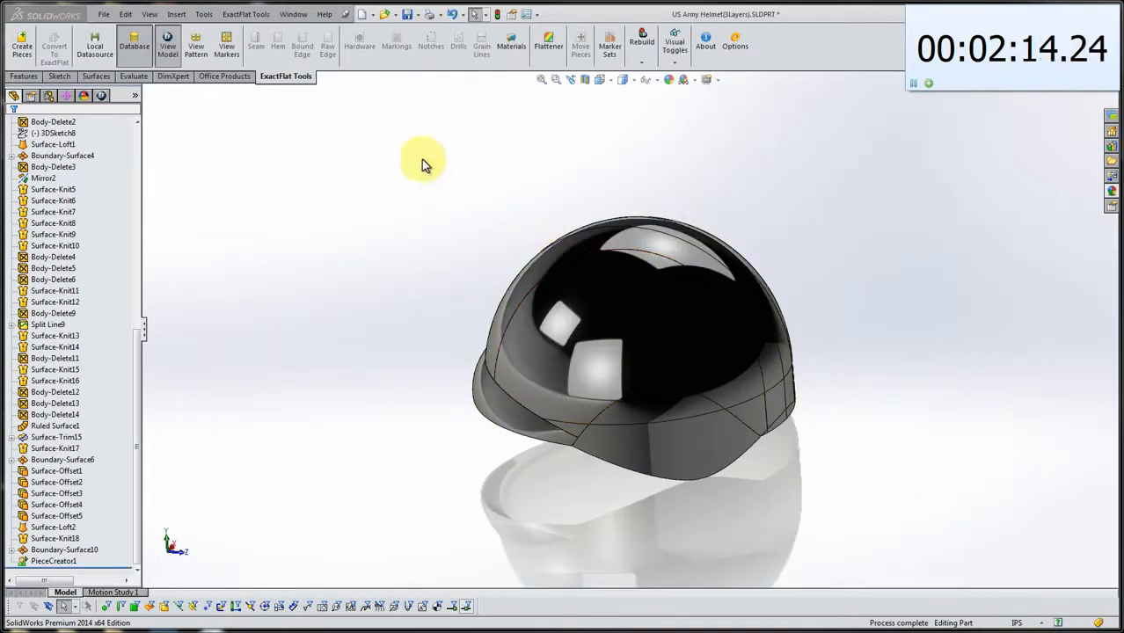
- In the pattern view, move the two flared center strip pieces out of the row to separate open spots above it
{"action": "left_click", "coordinate": [202, 53]}
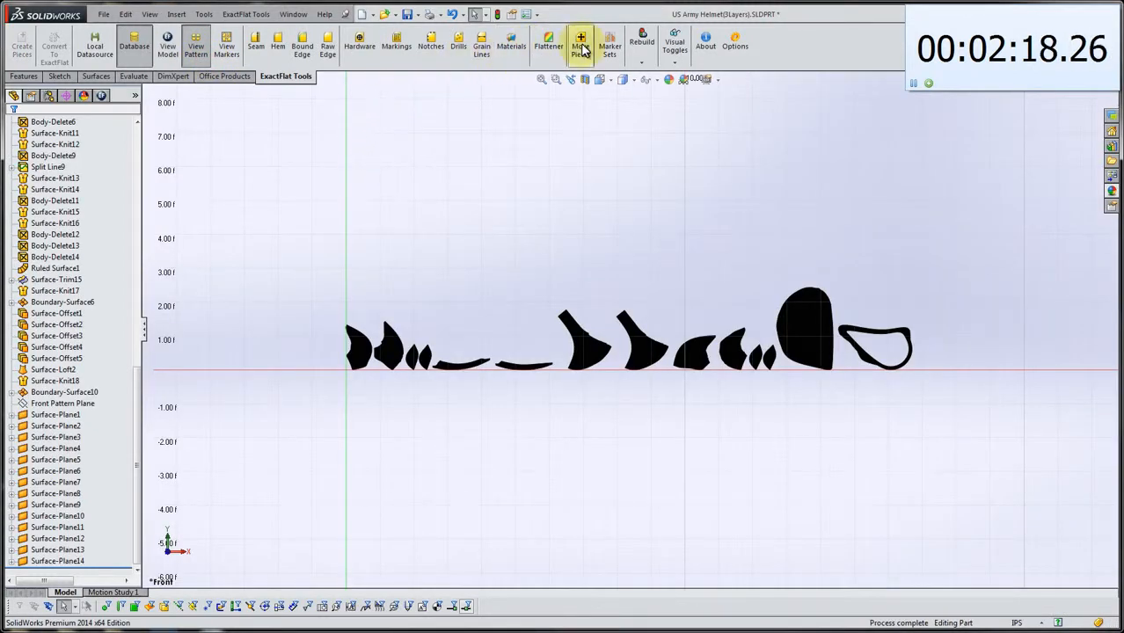
{"action": "left_click", "coordinate": [582, 46]}
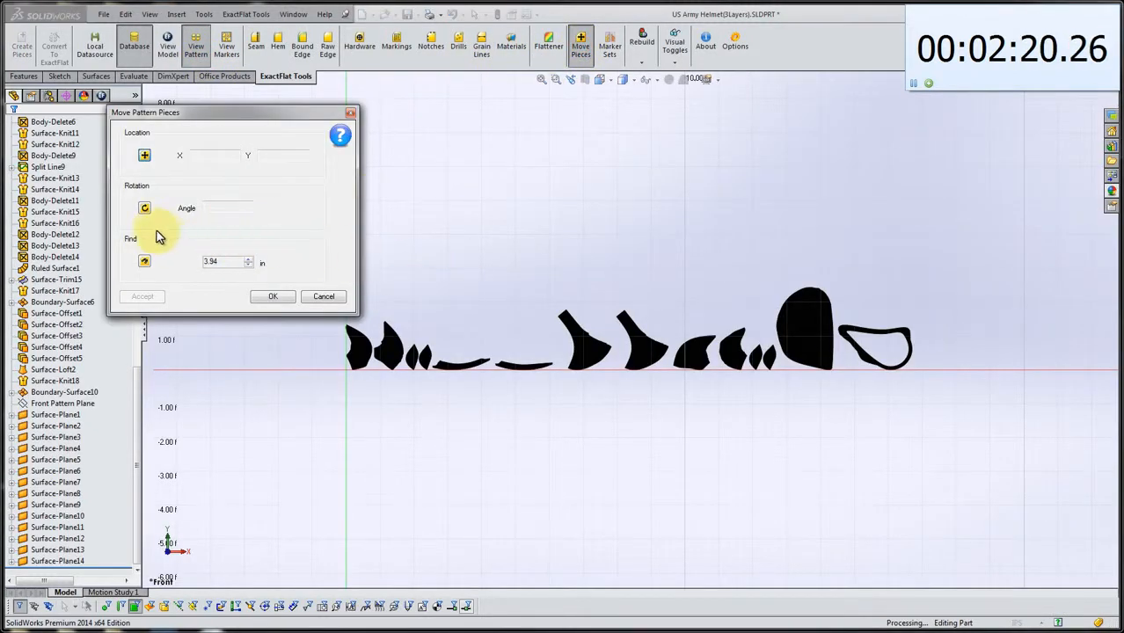
{"action": "left_click", "coordinate": [570, 325]}
{"action": "left_click", "coordinate": [515, 259]}
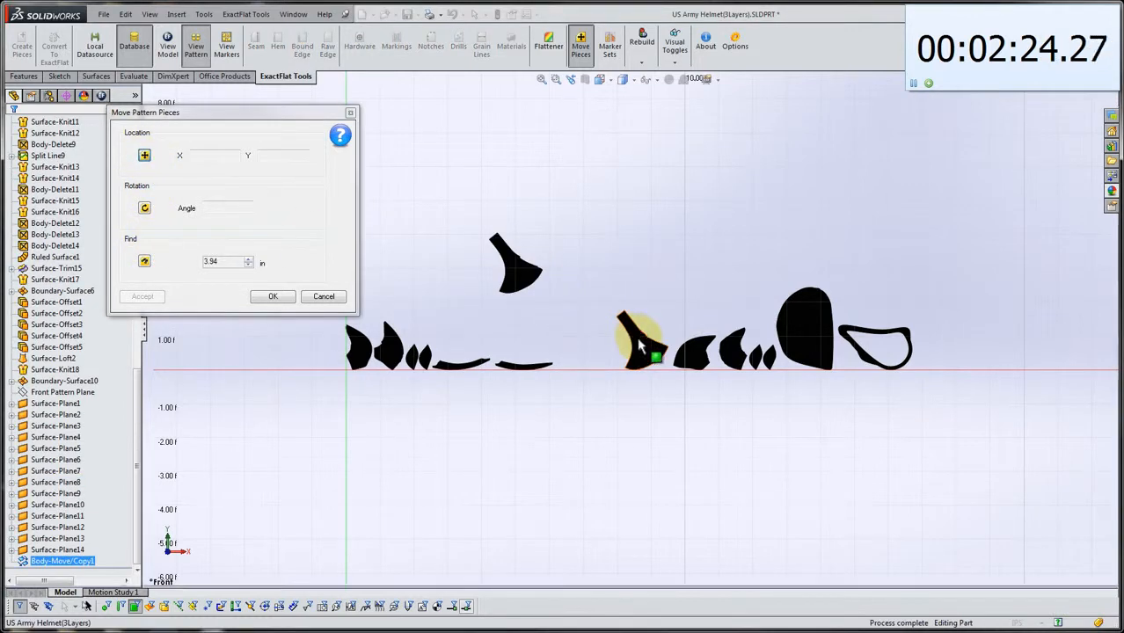
{"action": "left_click", "coordinate": [636, 332]}
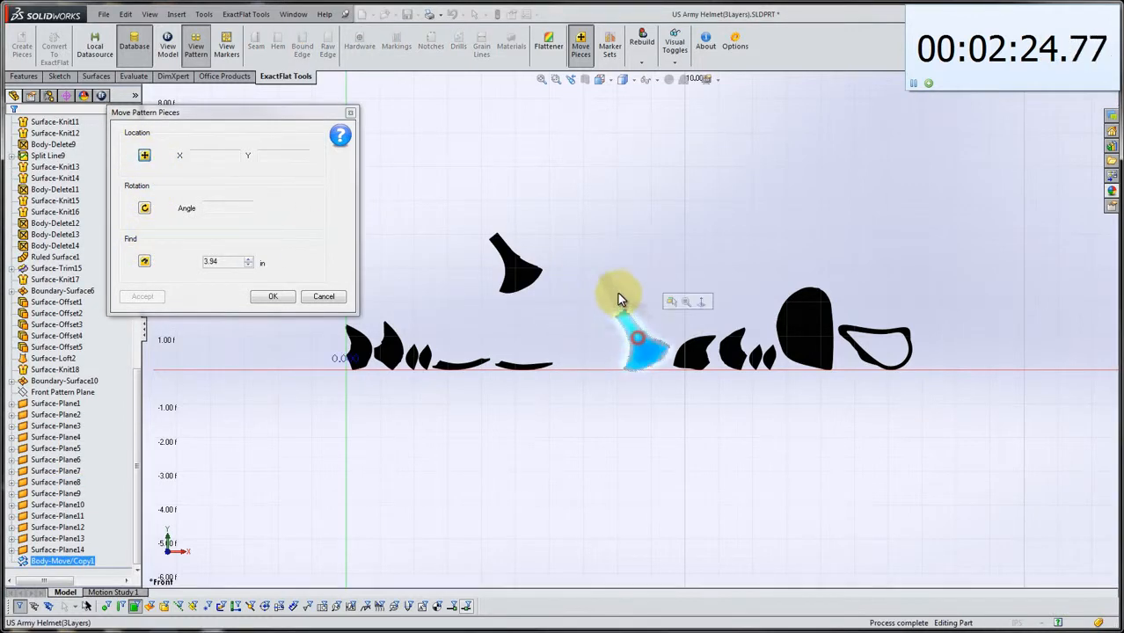
{"action": "left_click", "coordinate": [661, 253]}
- Rotate both flared center strip pieces so that they stand upright with their narrow ends up
{"action": "left_click", "coordinate": [145, 207]}
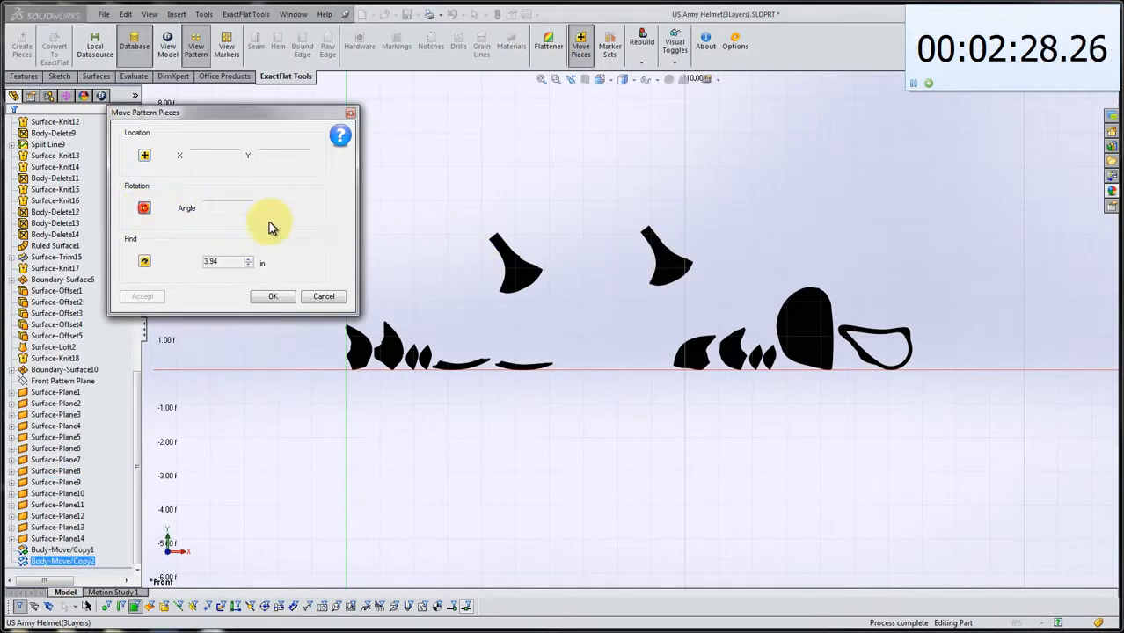
{"action": "left_click", "coordinate": [507, 244]}
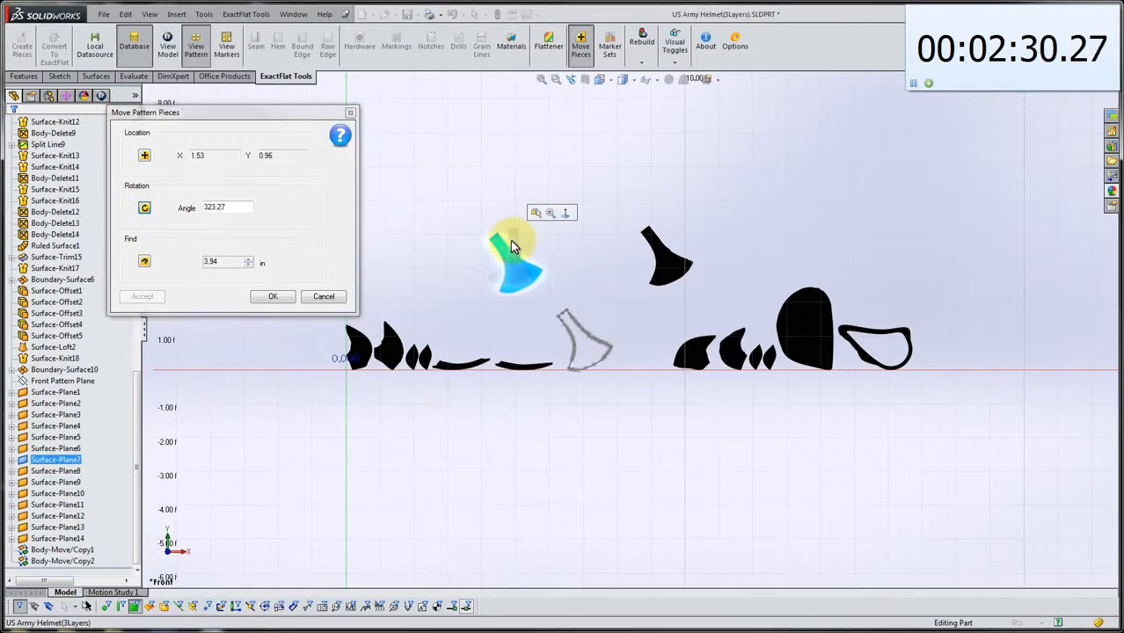
{"action": "left_click", "coordinate": [659, 247]}
{"action": "left_click", "coordinate": [653, 242]}
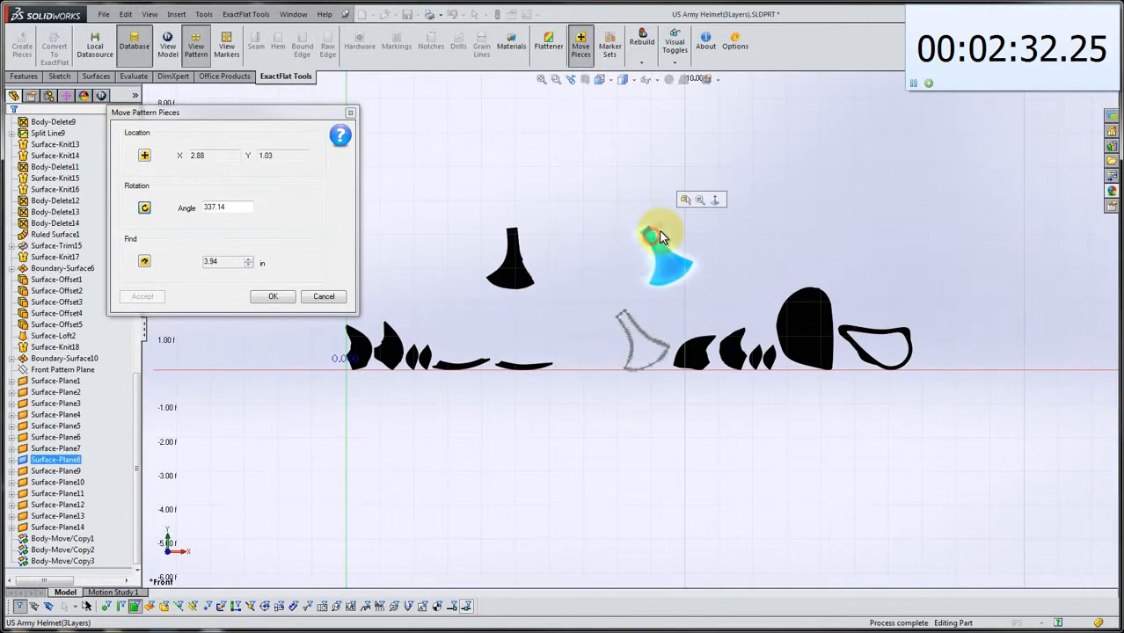
- Use Find on the left-hand strip's group to bring its matching side panels, ear flaps and thin curved piece next to their shared edges
{"action": "left_click", "coordinate": [146, 261]}
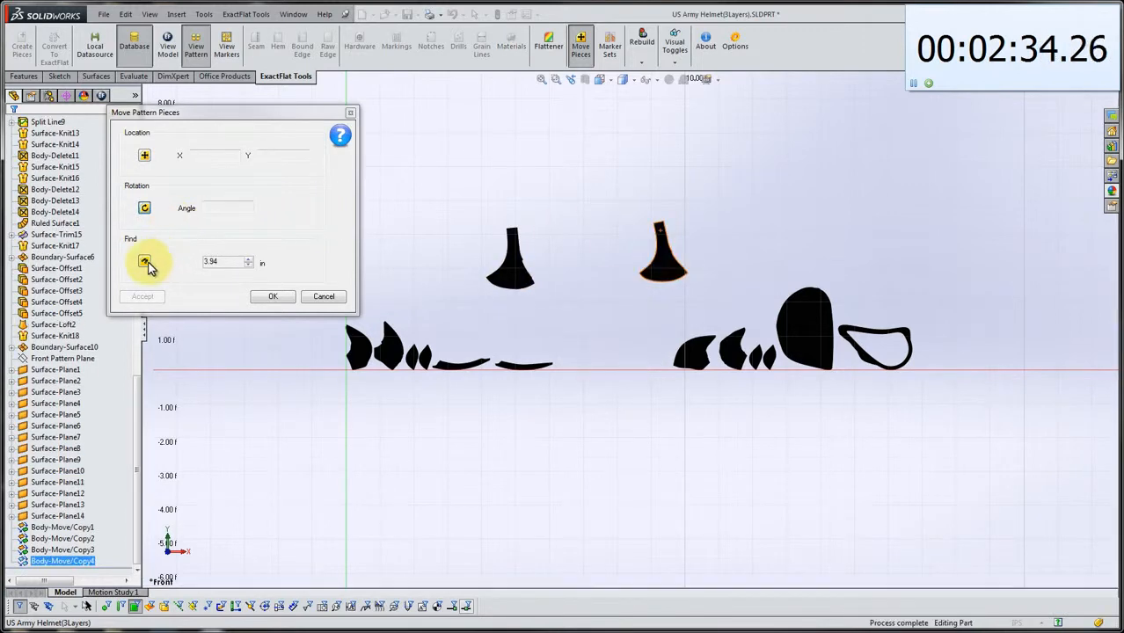
{"action": "left_click", "coordinate": [506, 266]}
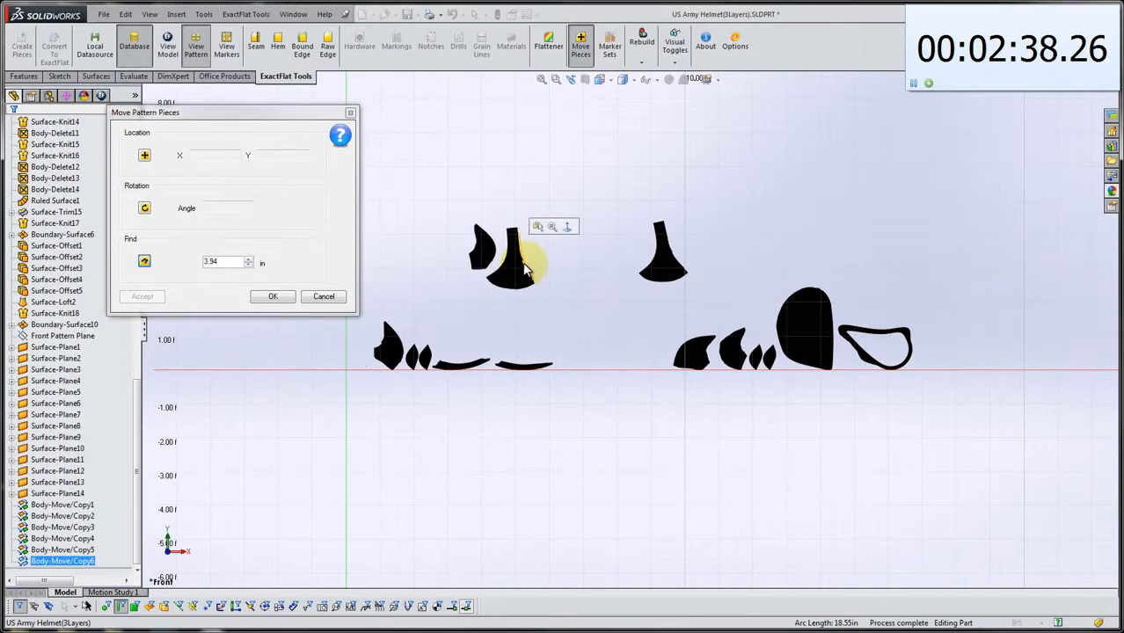
{"action": "left_click", "coordinate": [523, 269]}
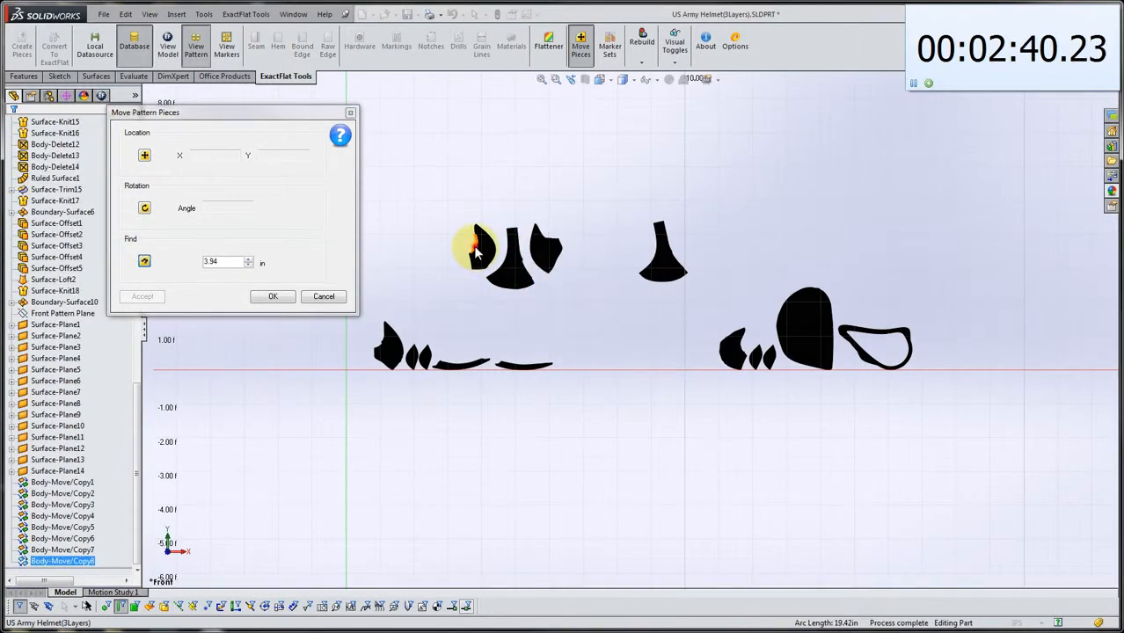
{"action": "left_click", "coordinate": [475, 250]}
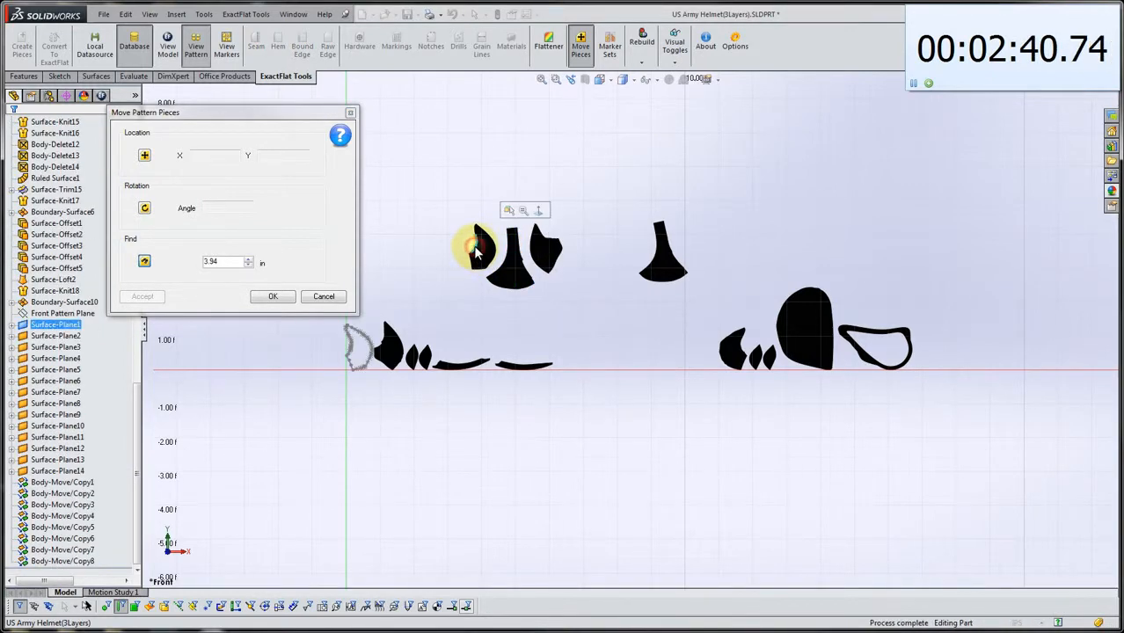
{"action": "left_click", "coordinate": [549, 246]}
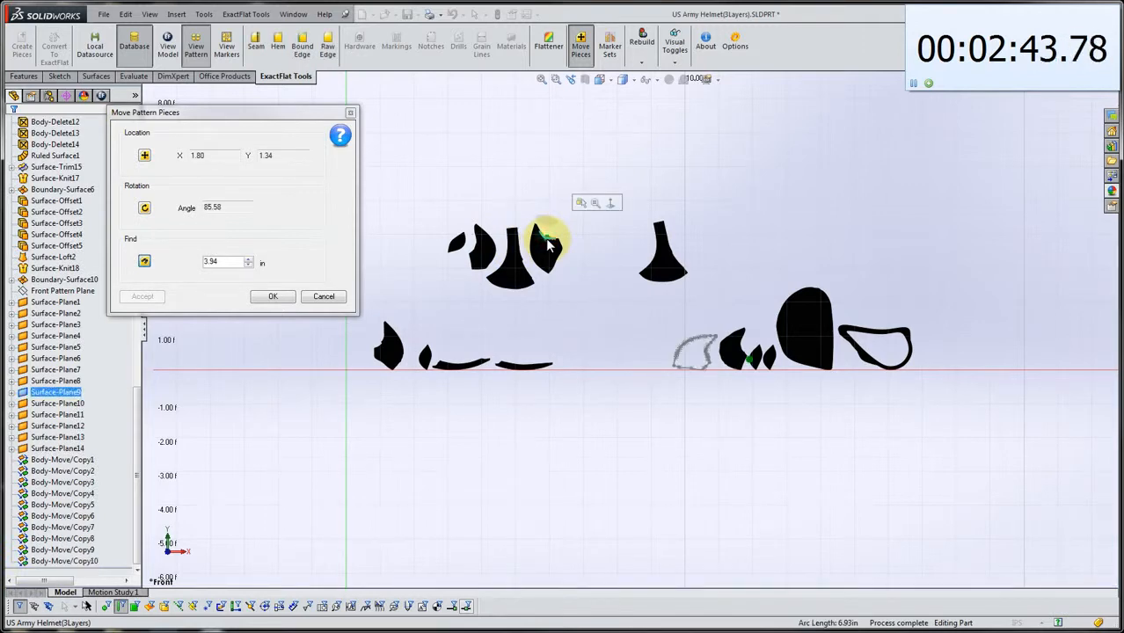
{"action": "left_click", "coordinate": [511, 287]}
{"action": "left_click", "coordinate": [509, 236]}
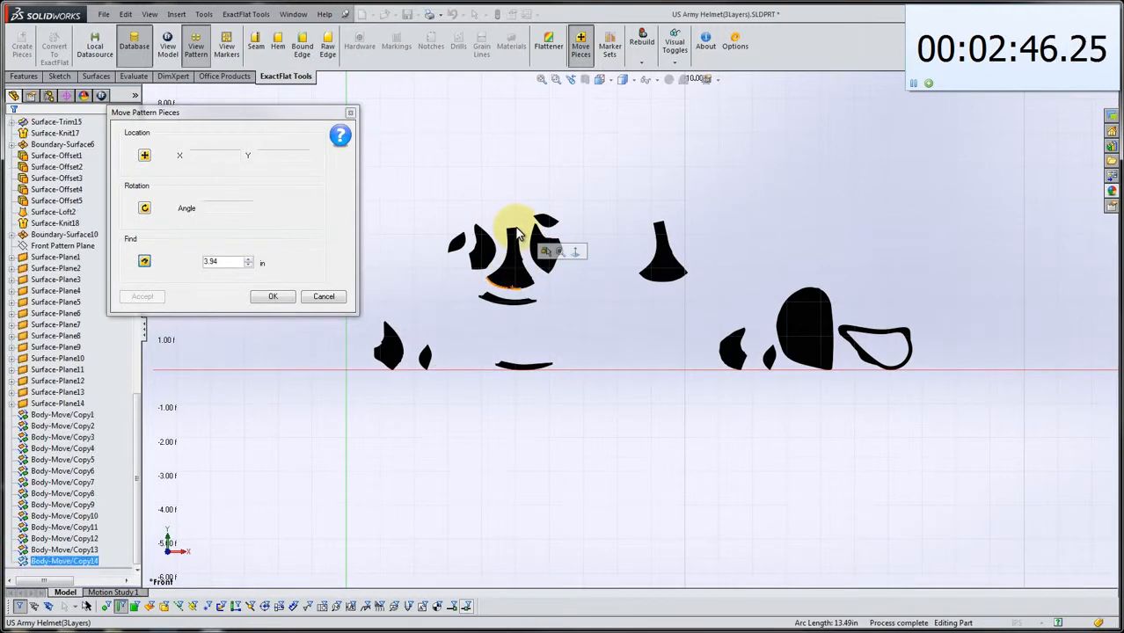
- Find the matching side panels, ear flaps and thin curved piece for the right-hand strip's group and place them beside their shared edges
{"action": "left_click", "coordinate": [654, 260]}
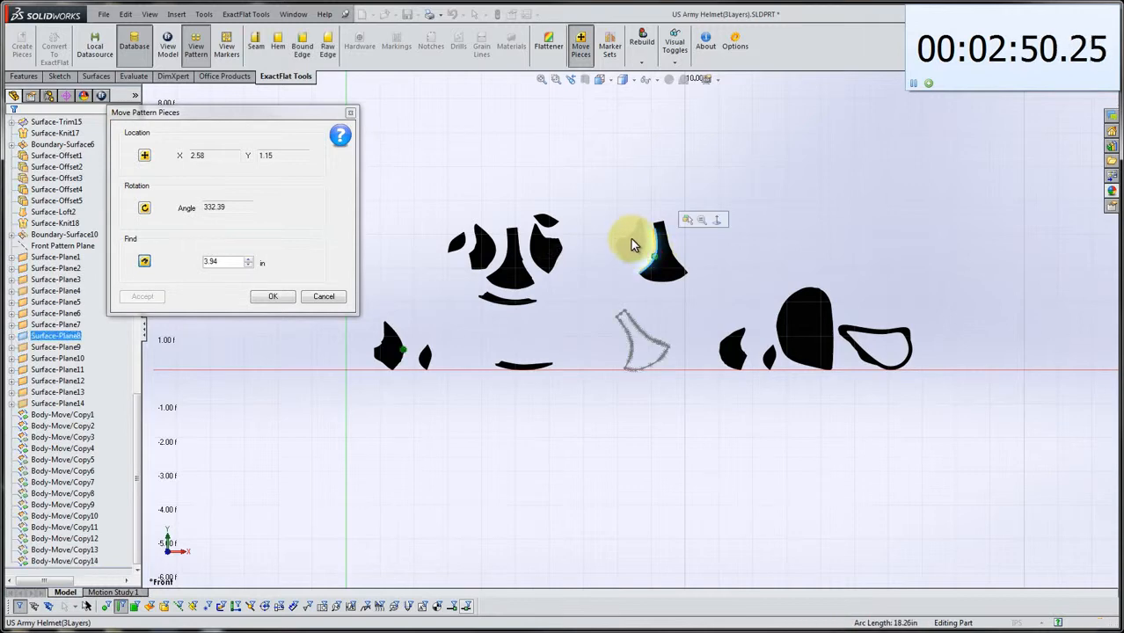
{"action": "left_click", "coordinate": [631, 239]}
{"action": "left_click", "coordinate": [629, 244]}
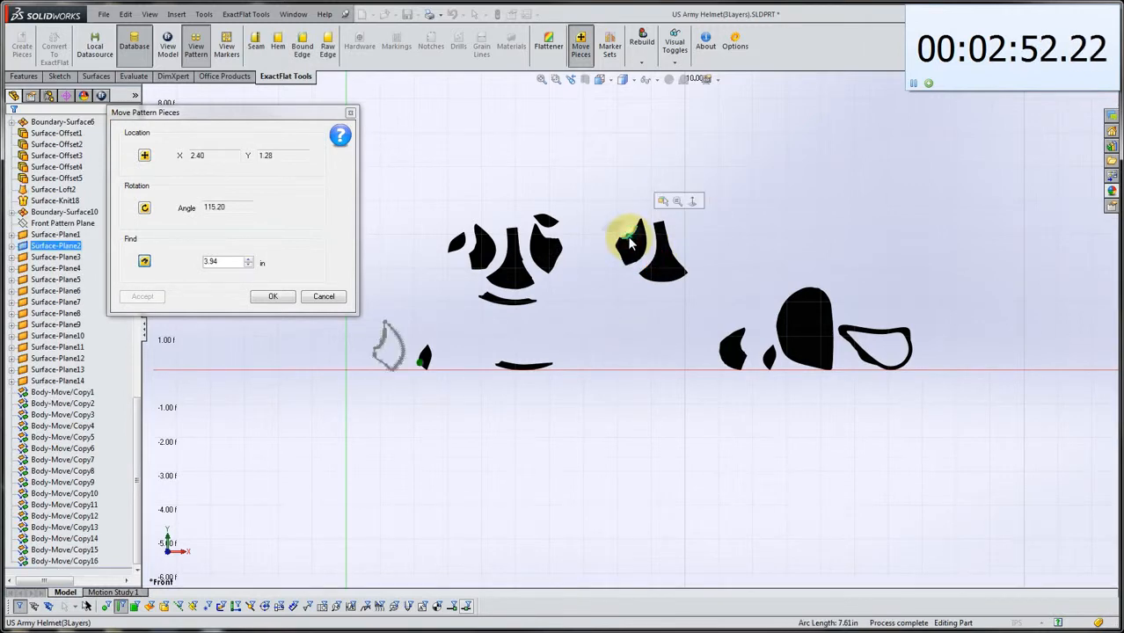
{"action": "left_click", "coordinate": [635, 239]}
{"action": "left_click", "coordinate": [672, 255]}
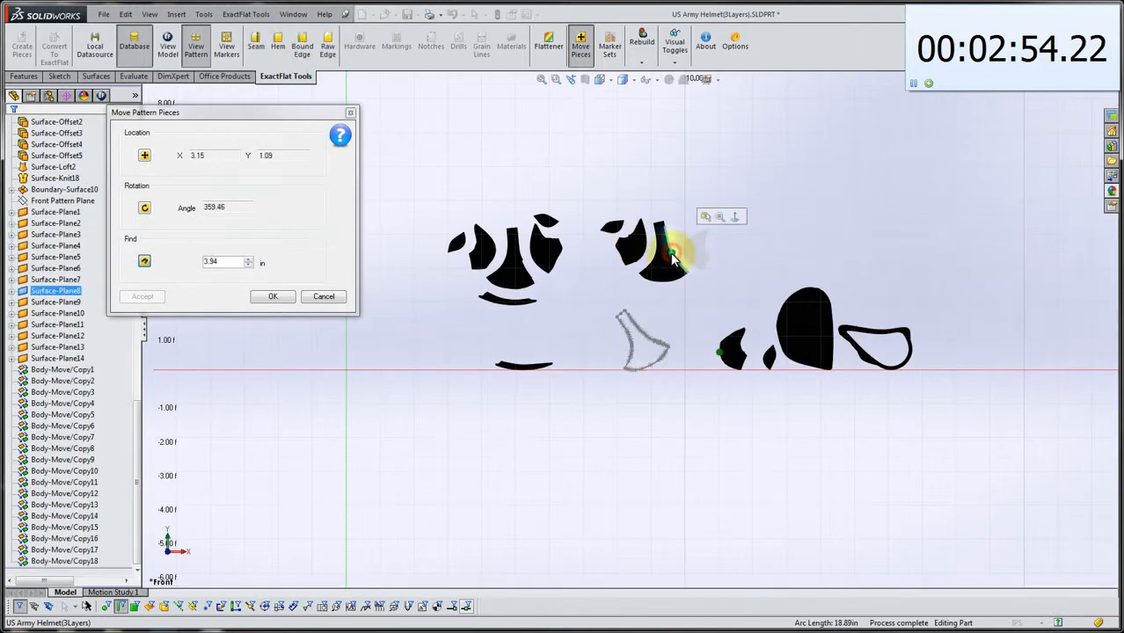
{"action": "left_click", "coordinate": [703, 251]}
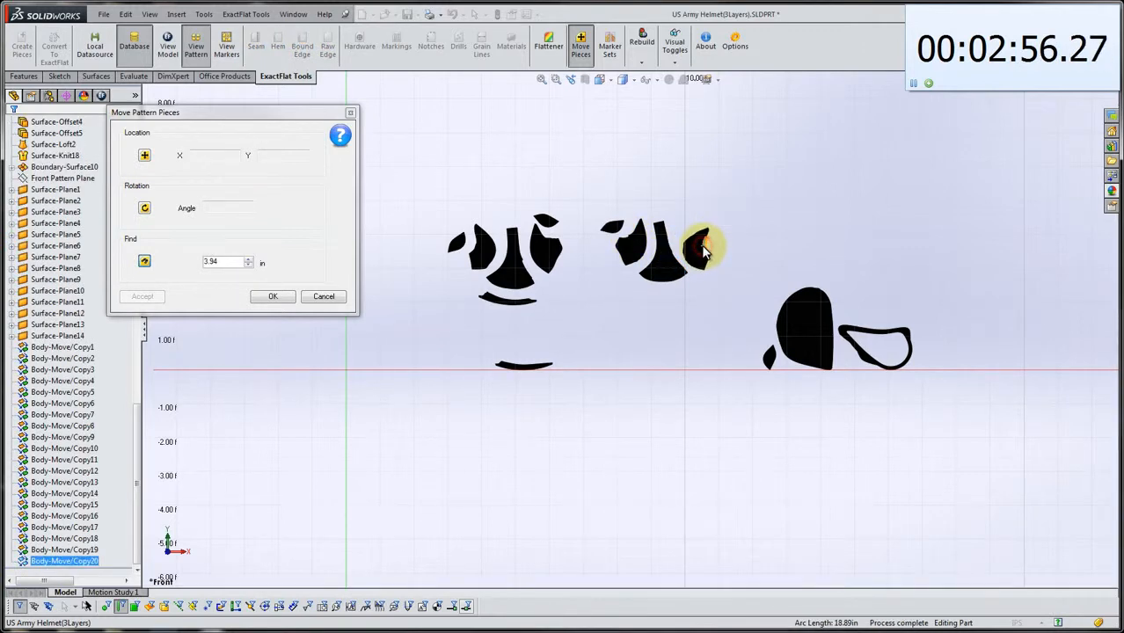
{"action": "left_click", "coordinate": [704, 250]}
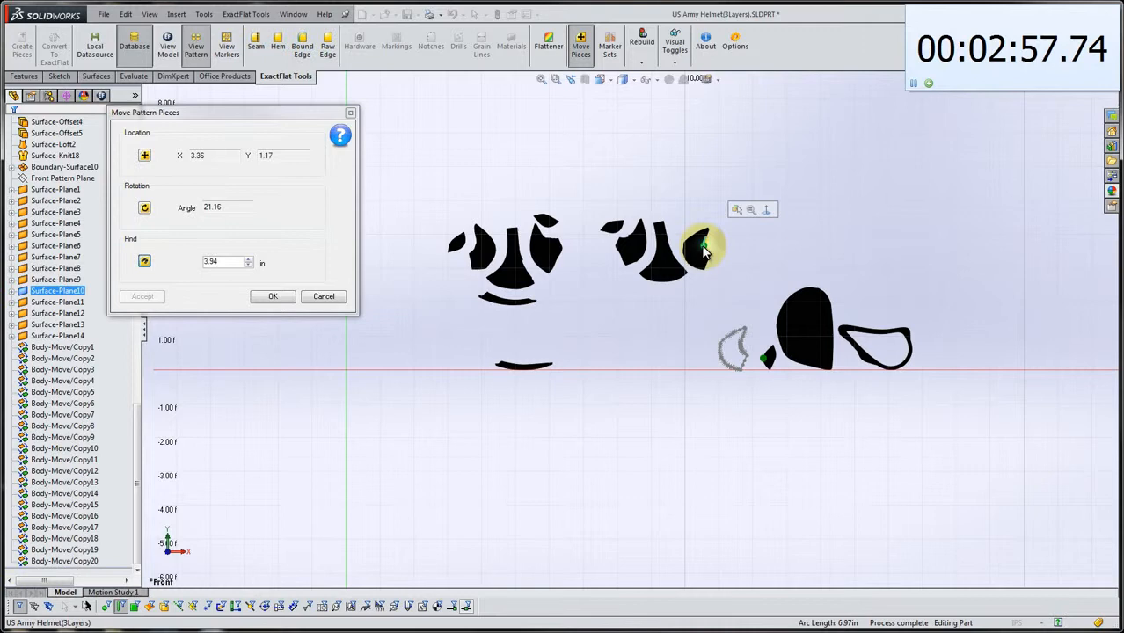
{"action": "left_click", "coordinate": [668, 289]}
{"action": "left_click", "coordinate": [666, 288]}
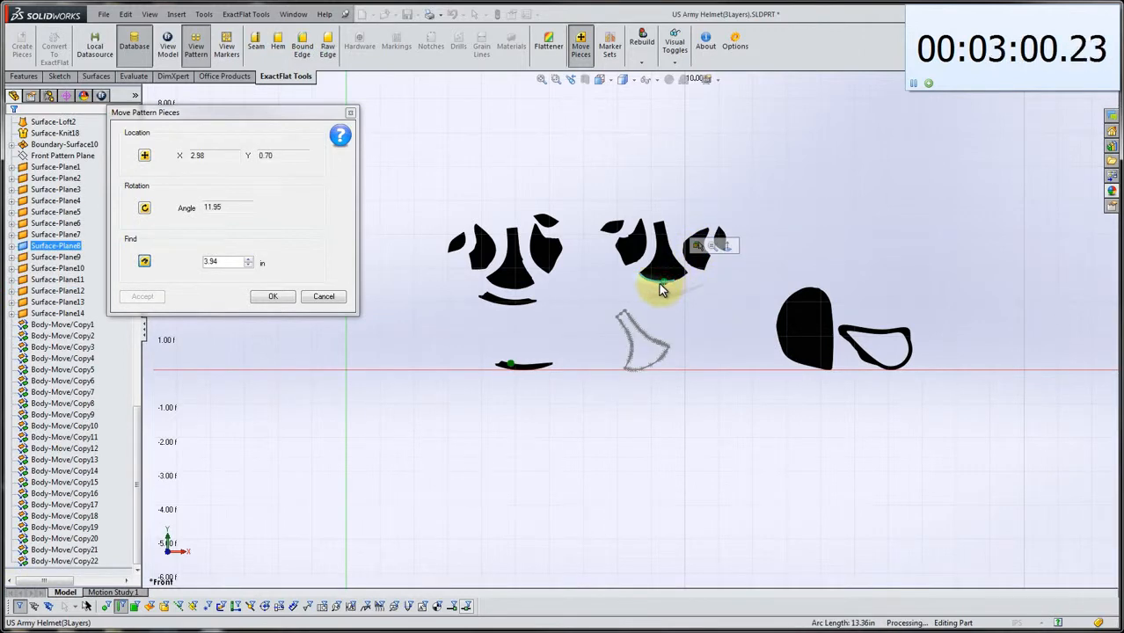
{"action": "left_click", "coordinate": [661, 290]}
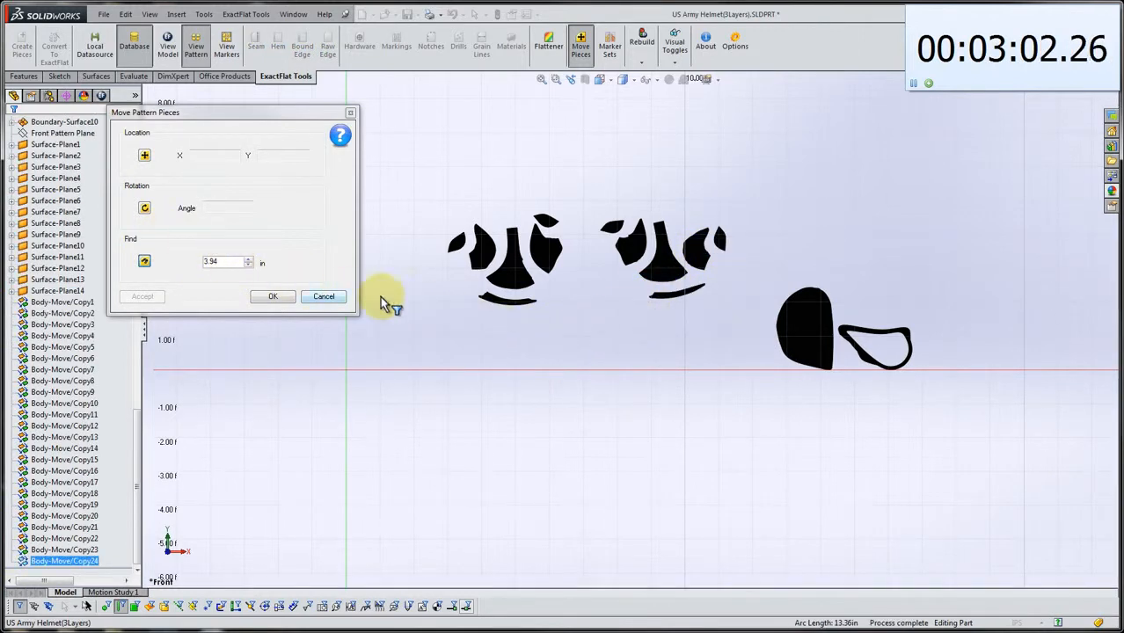
- Move the large dome piece below the left-hand pattern group and the open ring piece below the right-hand group, and accept the layout
{"action": "left_click", "coordinate": [145, 155]}
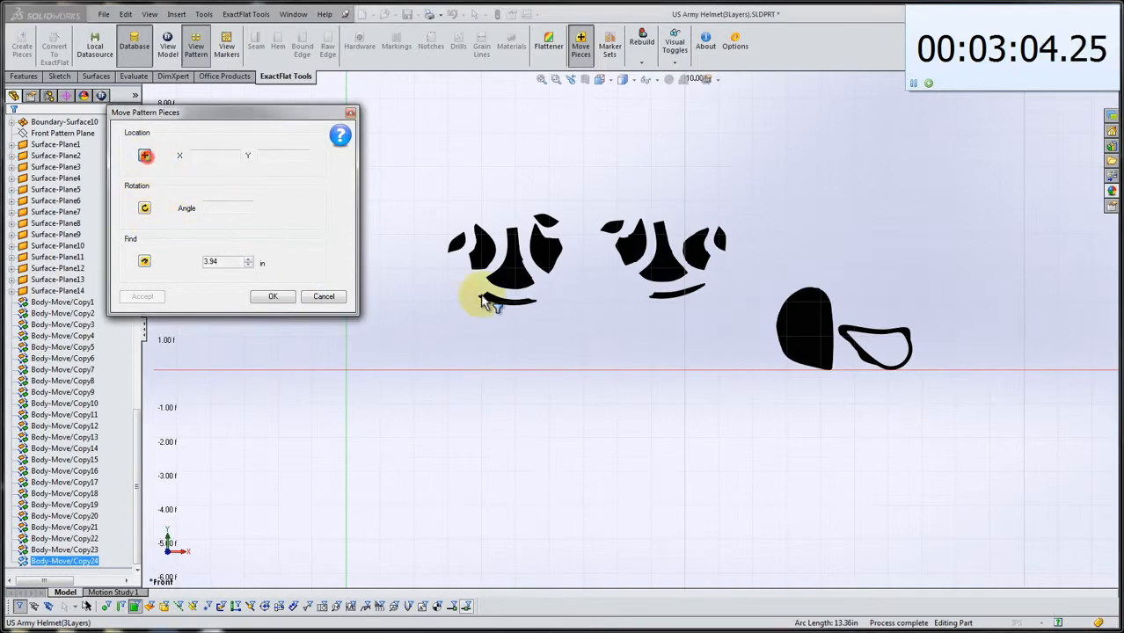
{"action": "left_click", "coordinate": [810, 339]}
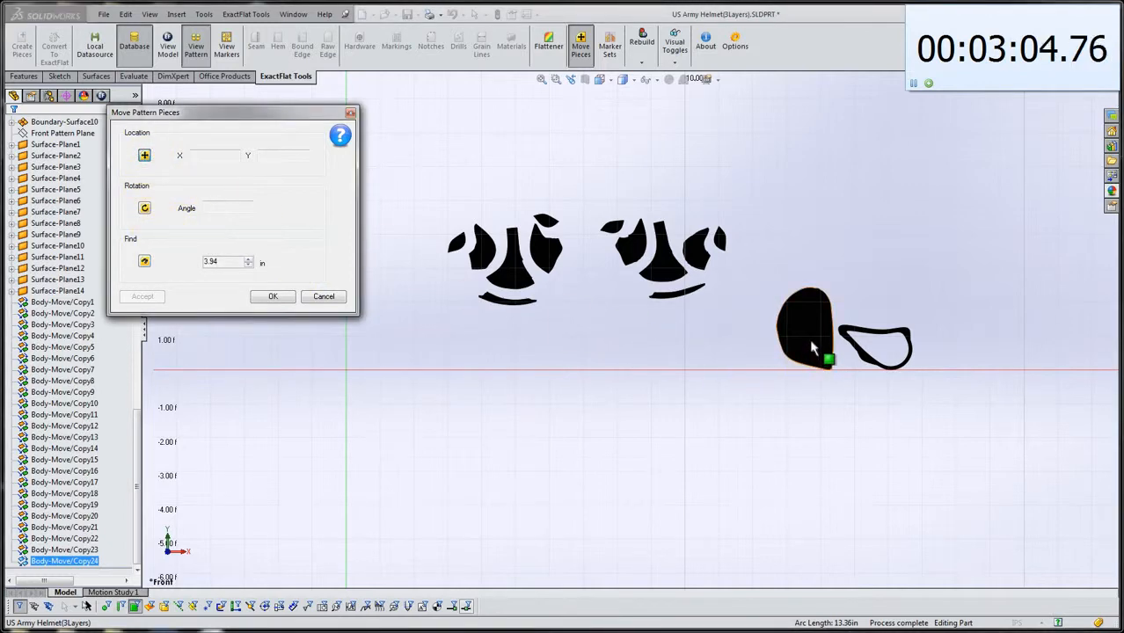
{"action": "left_click", "coordinate": [514, 354]}
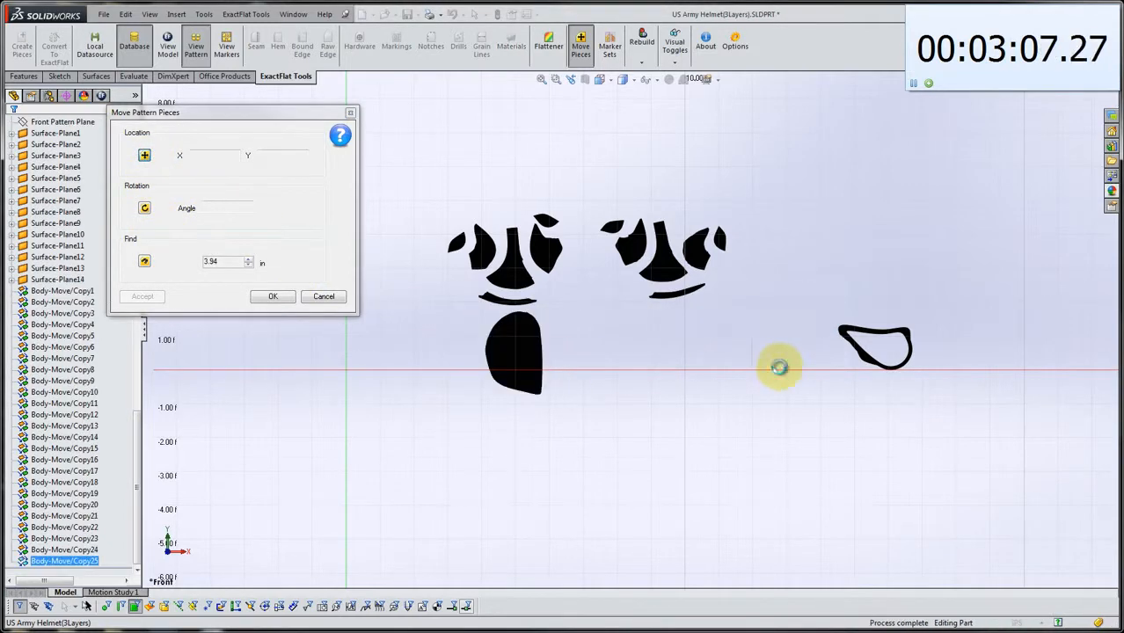
{"action": "left_click", "coordinate": [893, 339]}
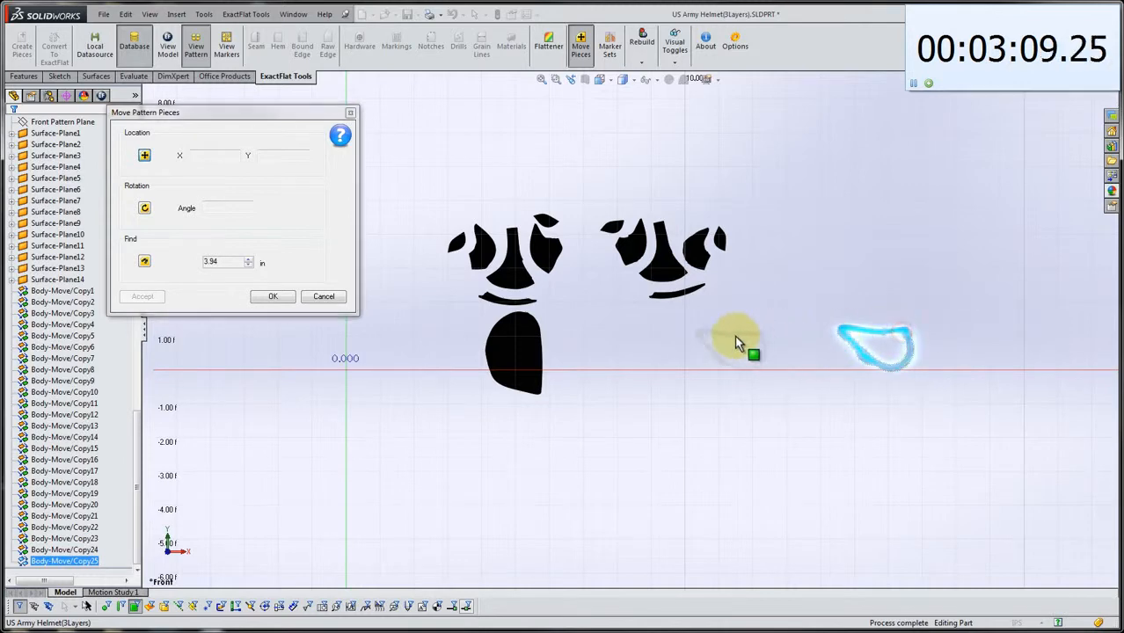
{"action": "left_click", "coordinate": [670, 354]}
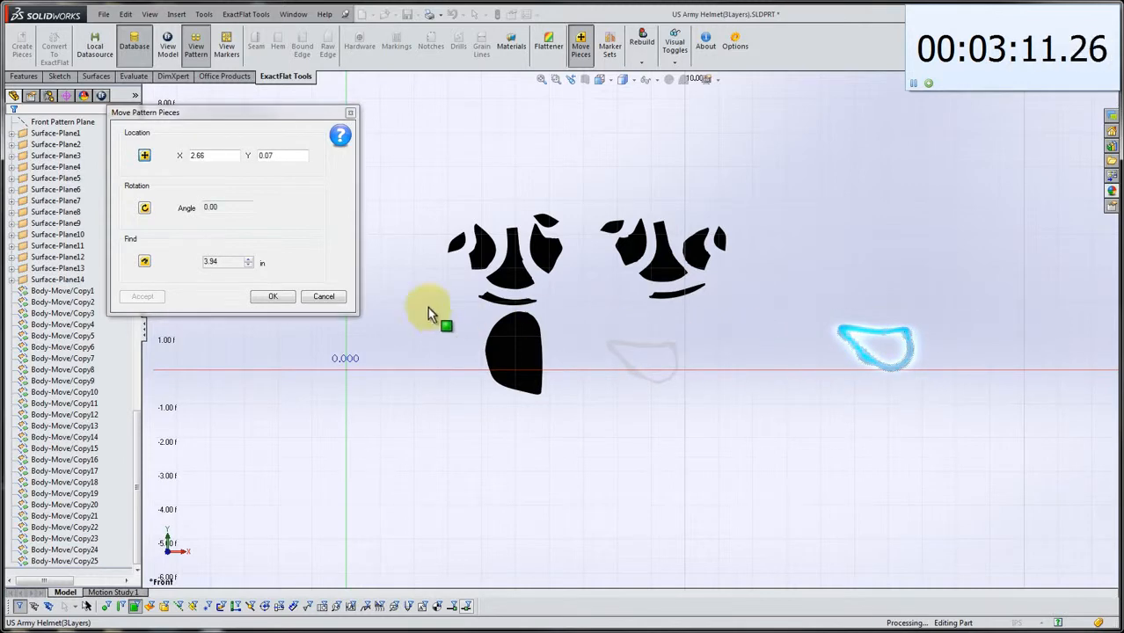
{"action": "left_click", "coordinate": [280, 299]}
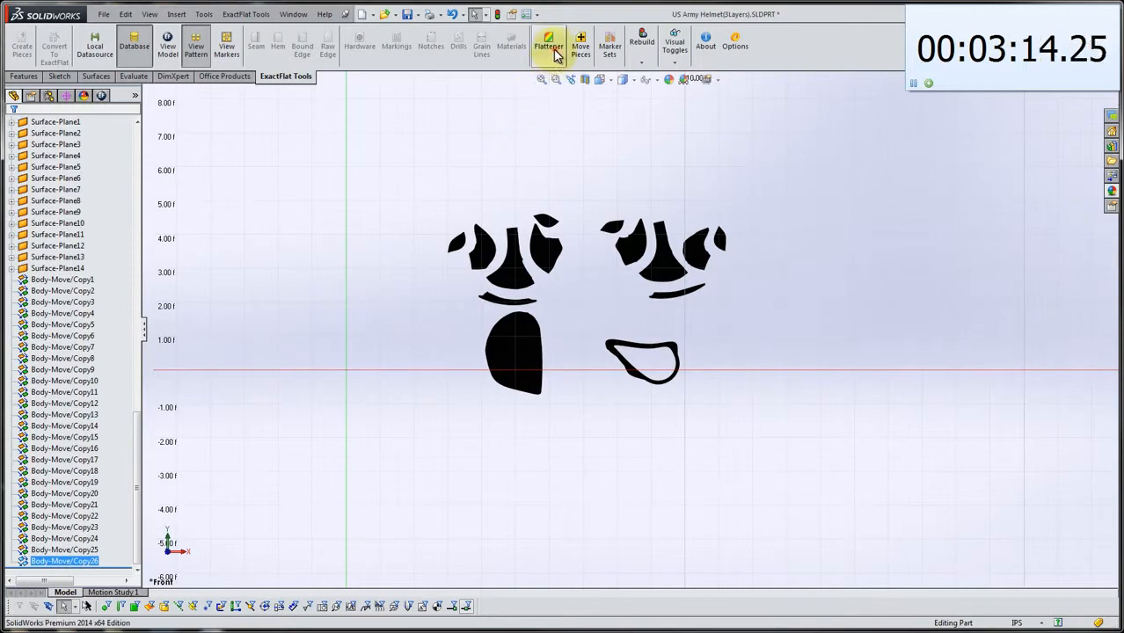
- Open the 3D to 2D Flattener, enlarge its window and preview area, and remesh all fourteen pieces
{"action": "left_click", "coordinate": [553, 51]}
{"action": "left_click_drag", "start_coordinate": [507, 117], "coordinate": [288, 16]}
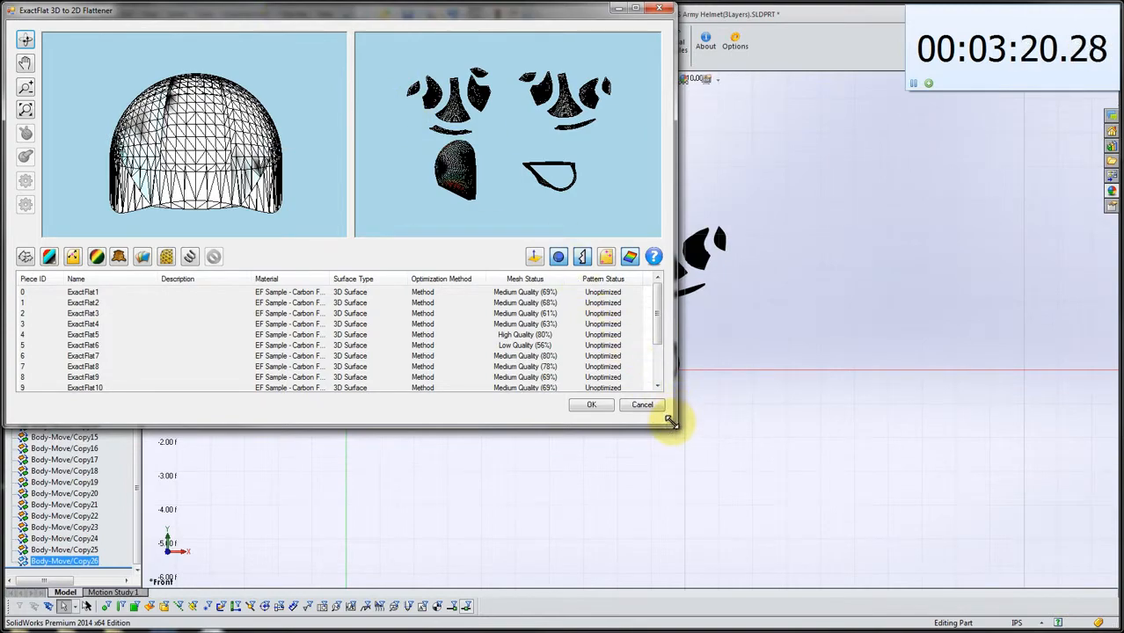
{"action": "left_click_drag", "start_coordinate": [671, 420], "coordinate": [1118, 623]}
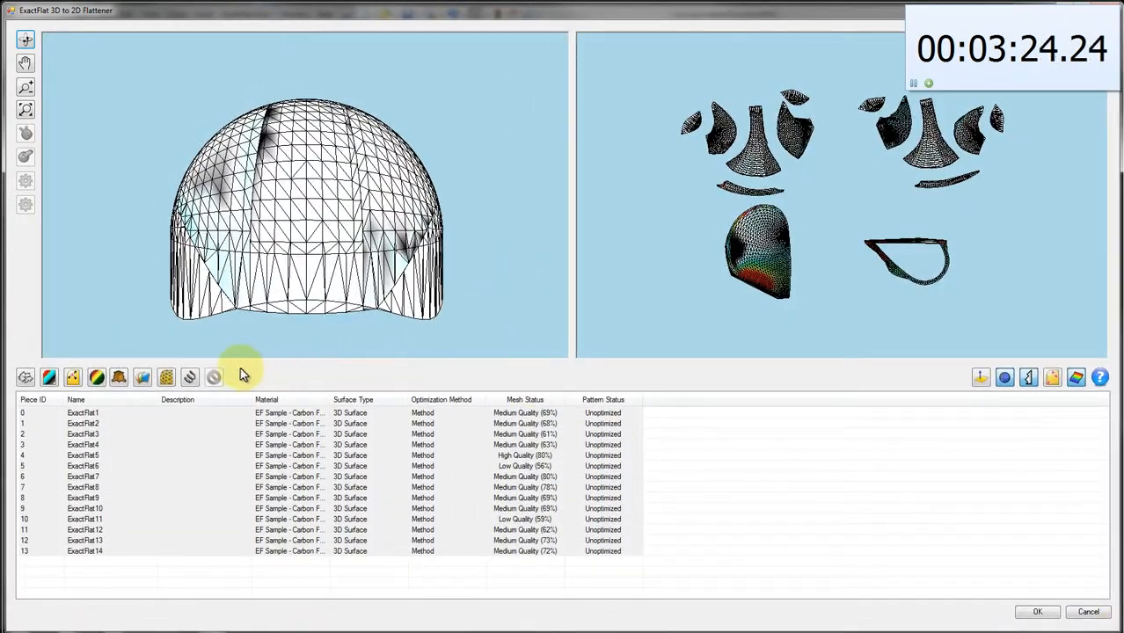
{"action": "left_click", "coordinate": [166, 376]}
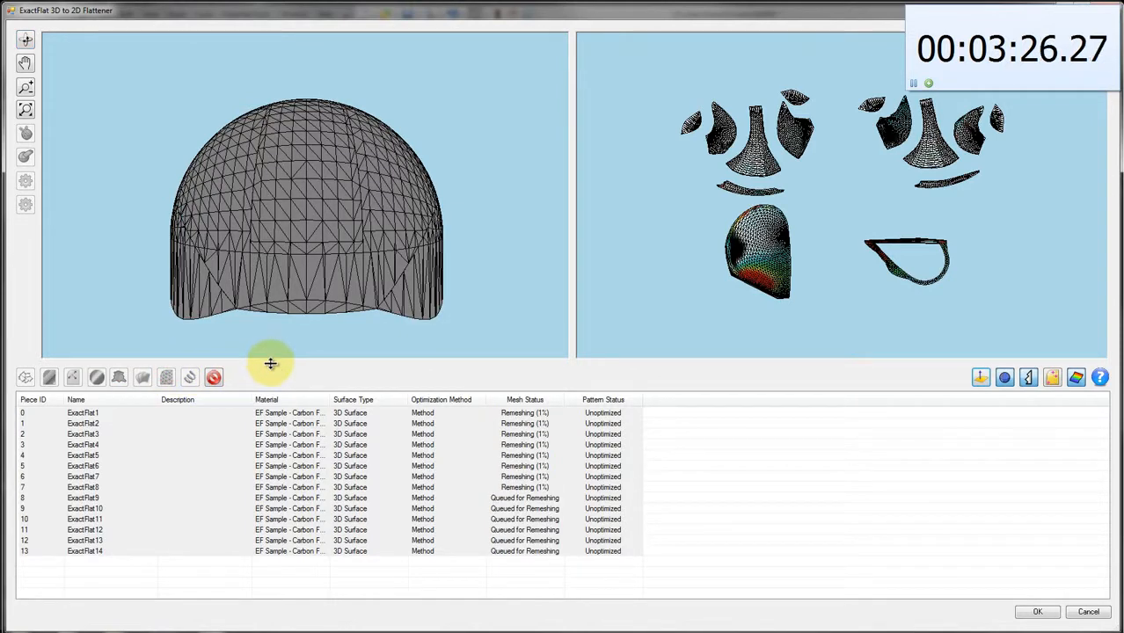
{"action": "left_click_drag", "start_coordinate": [270, 362], "coordinate": [264, 392]}
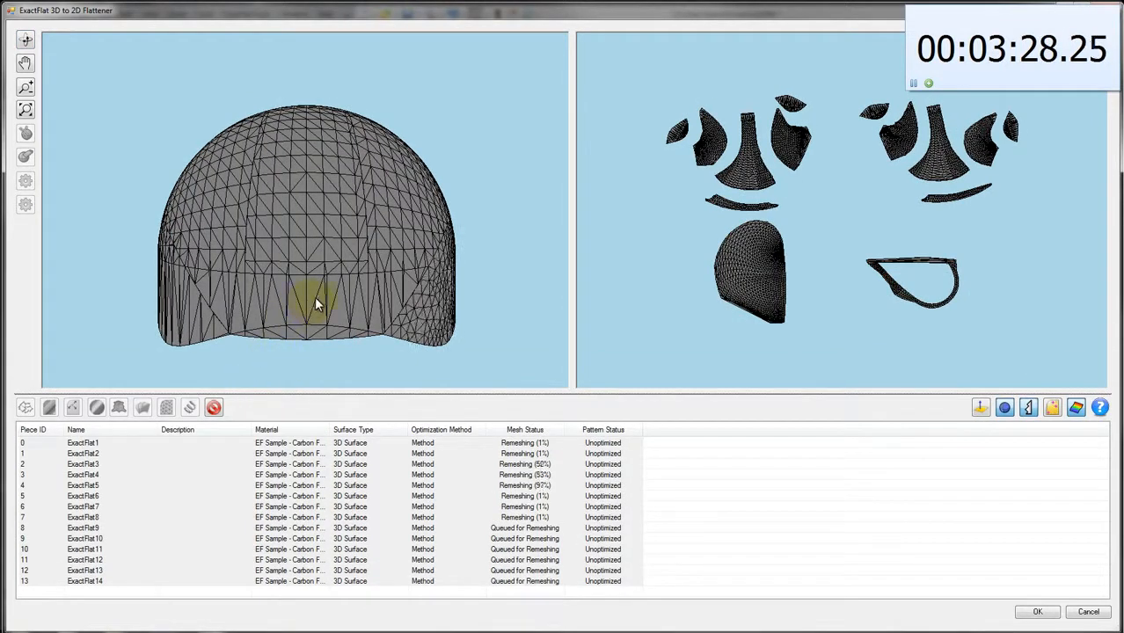
- Examine the meshes of ExactFlat1 through ExactFlat6 in 3D and 2D, and widen the mesh status column to show its full text
{"action": "left_click_drag", "start_coordinate": [314, 296], "coordinate": [255, 306]}
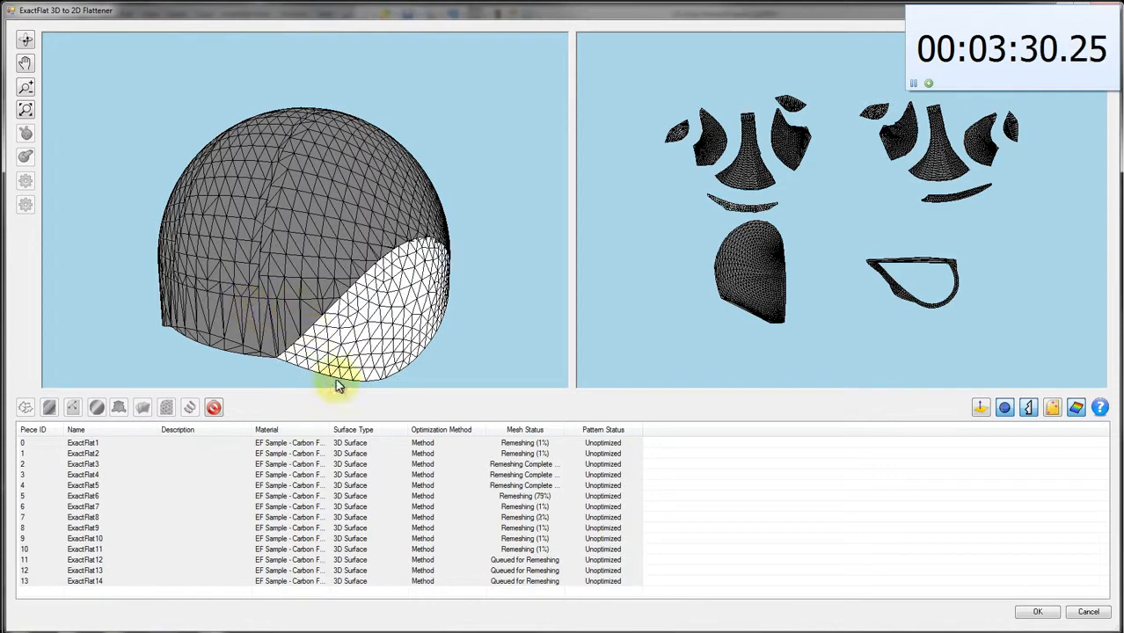
{"action": "left_click", "coordinate": [351, 443]}
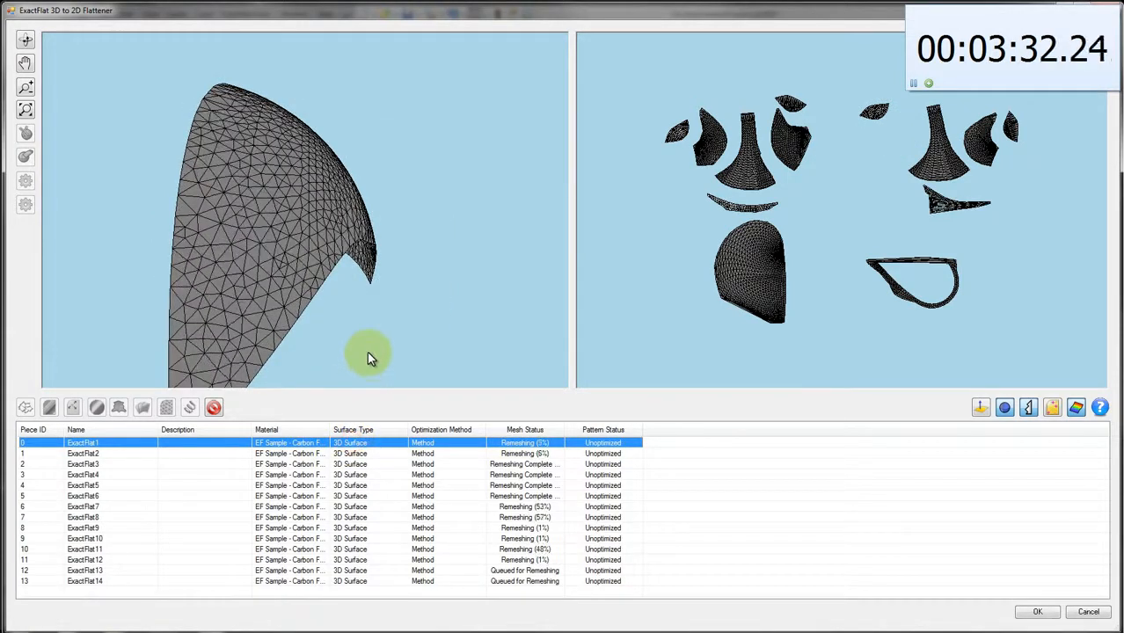
{"action": "left_click", "coordinate": [365, 453]}
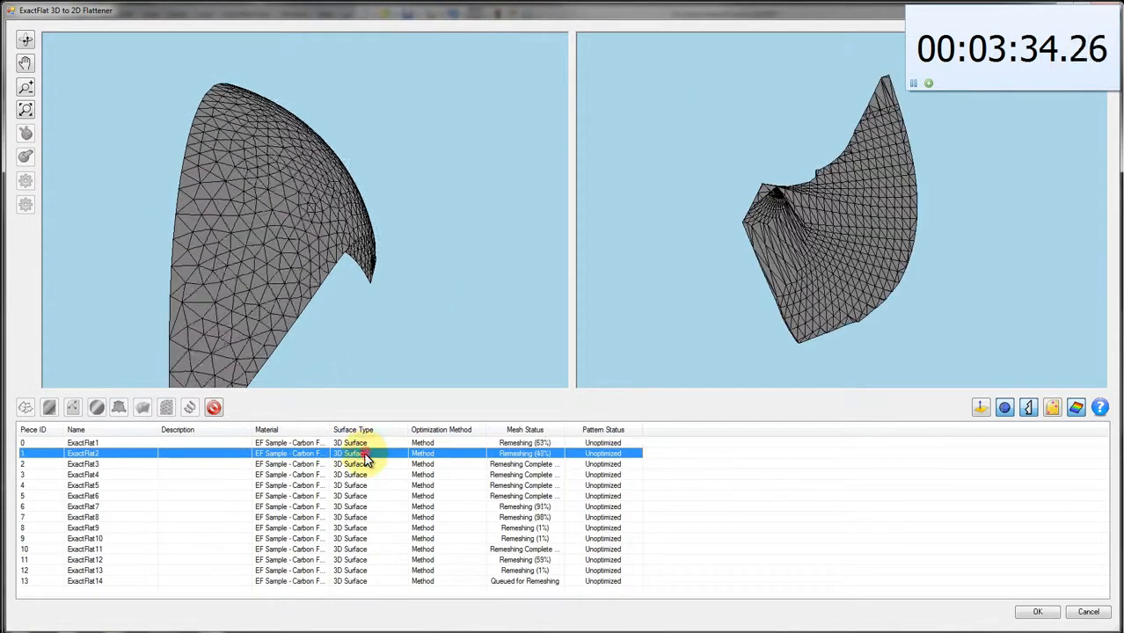
{"action": "left_click_drag", "start_coordinate": [372, 295], "coordinate": [310, 308]}
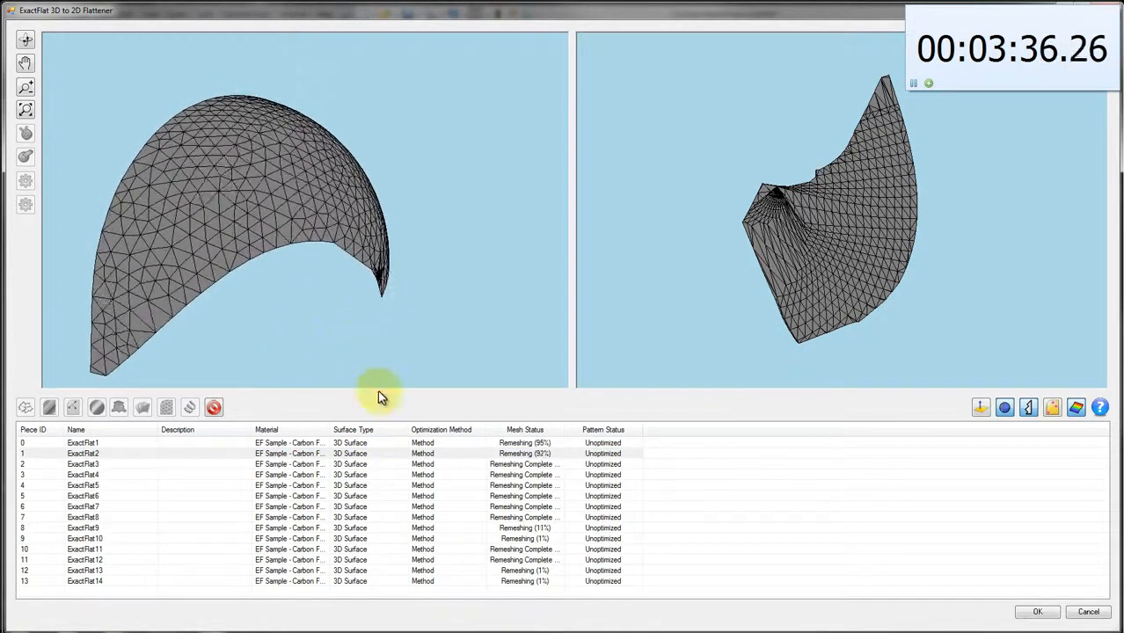
{"action": "left_click", "coordinate": [393, 465]}
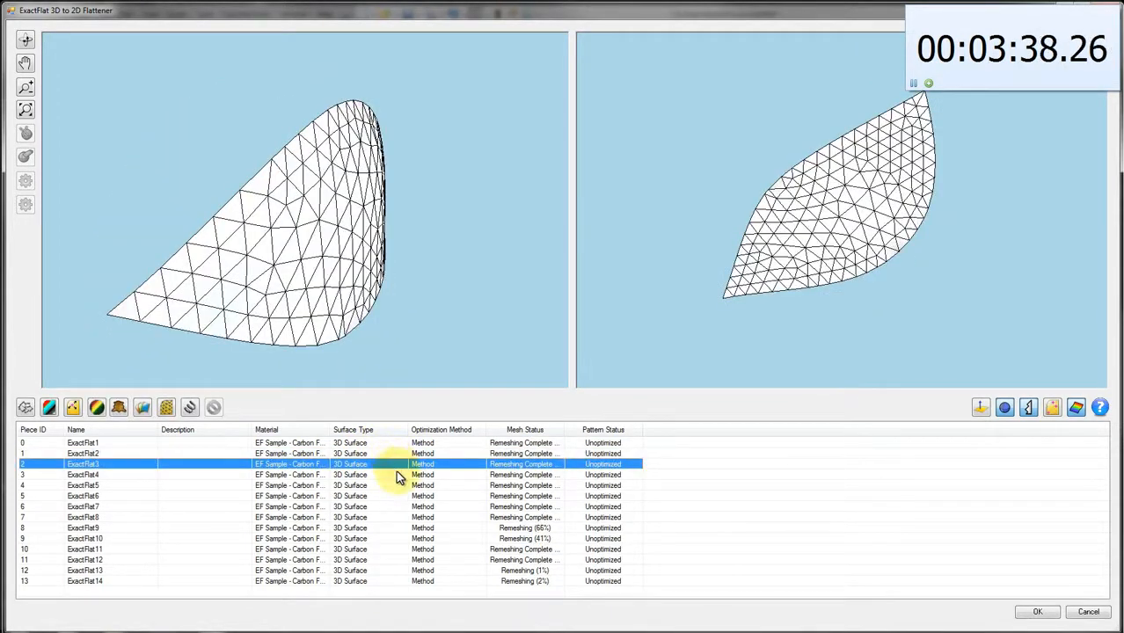
{"action": "left_click", "coordinate": [396, 475]}
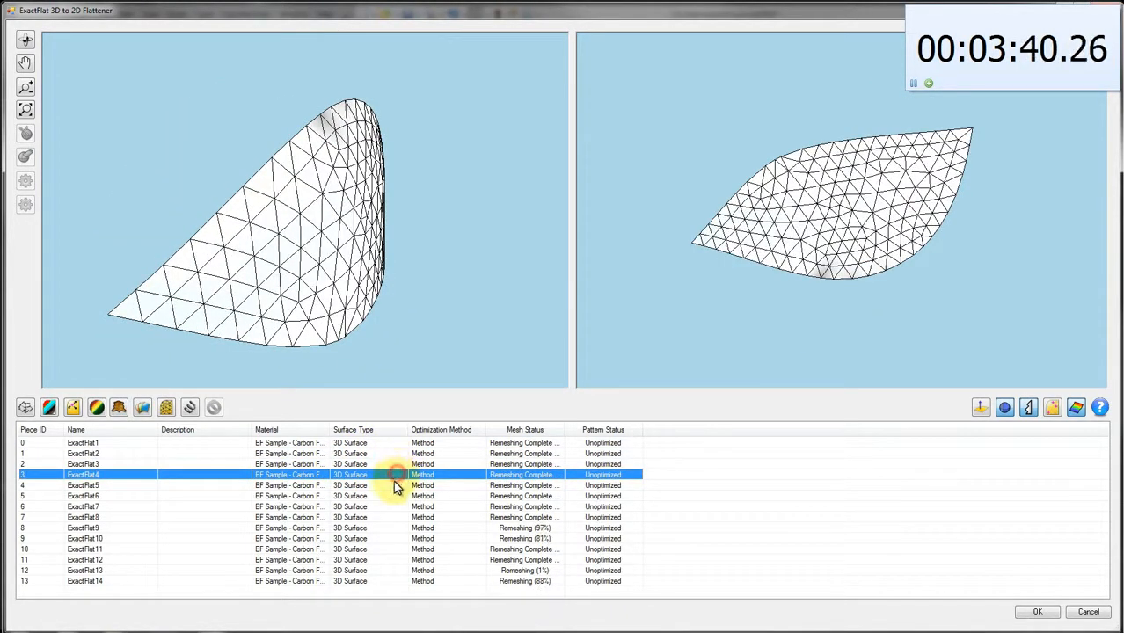
{"action": "left_click", "coordinate": [390, 486]}
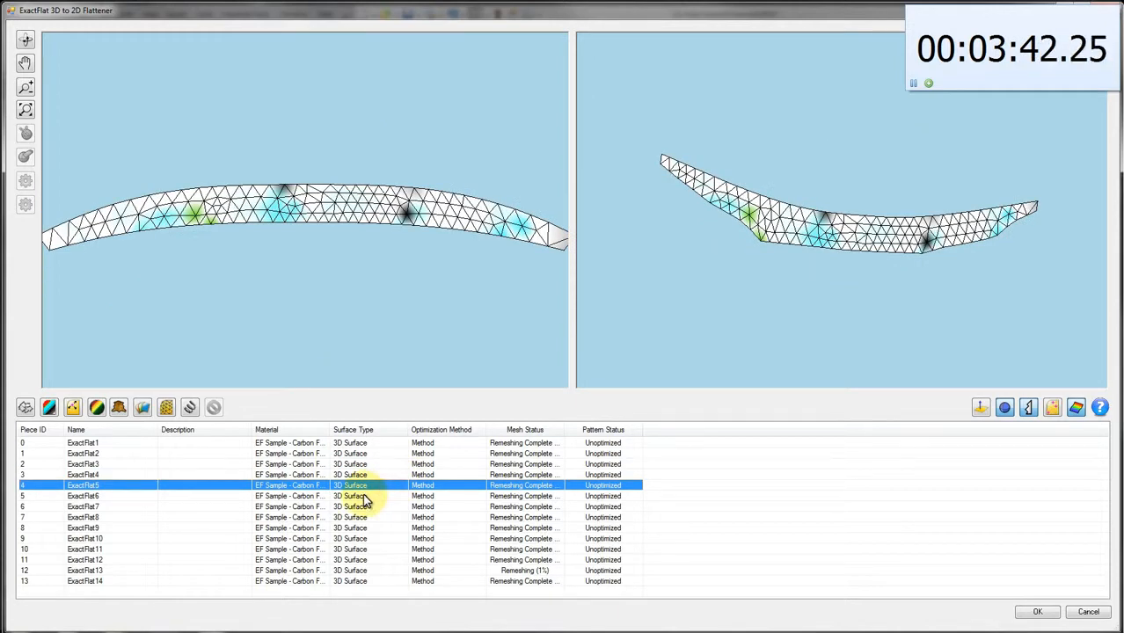
{"action": "left_click", "coordinate": [365, 499]}
{"action": "left_click_drag", "start_coordinate": [564, 429], "coordinate": [603, 431]}
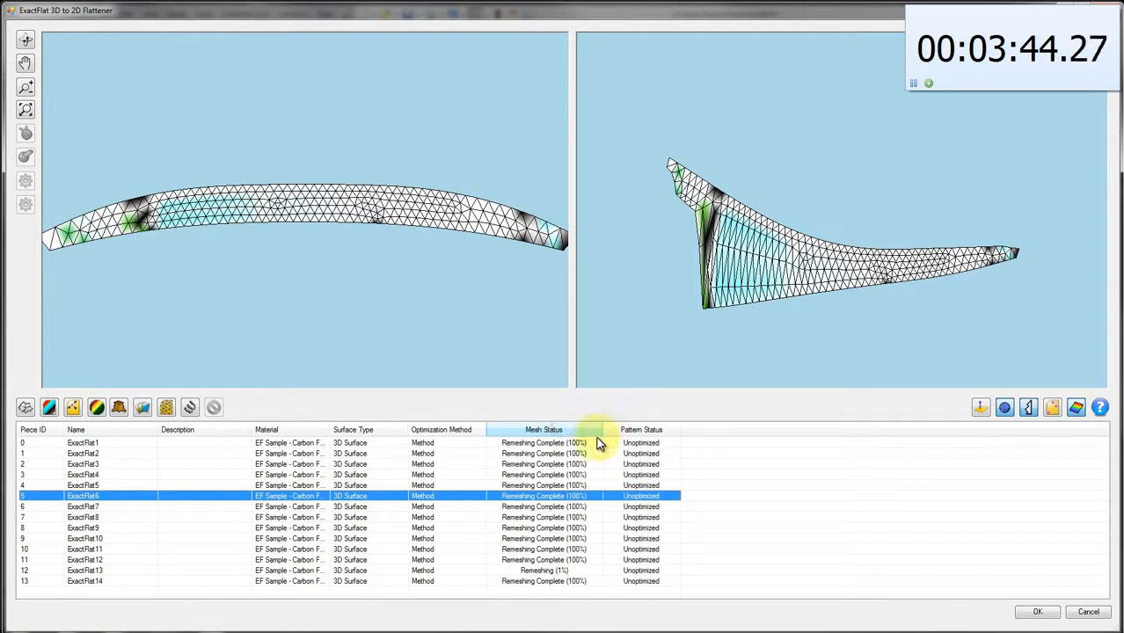
- Examine the 3D and flat meshes of ExactFlat7 through ExactFlat13 one after another
{"action": "left_click", "coordinate": [568, 509]}
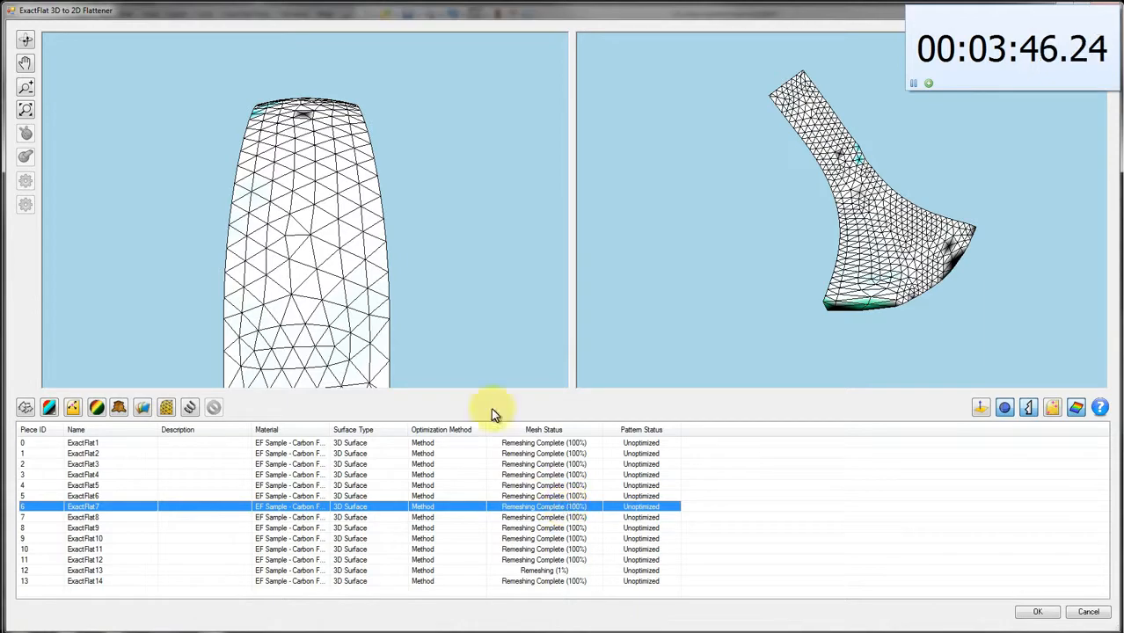
{"action": "middle_click_drag", "start_coordinate": [459, 306], "coordinate": [348, 292]}
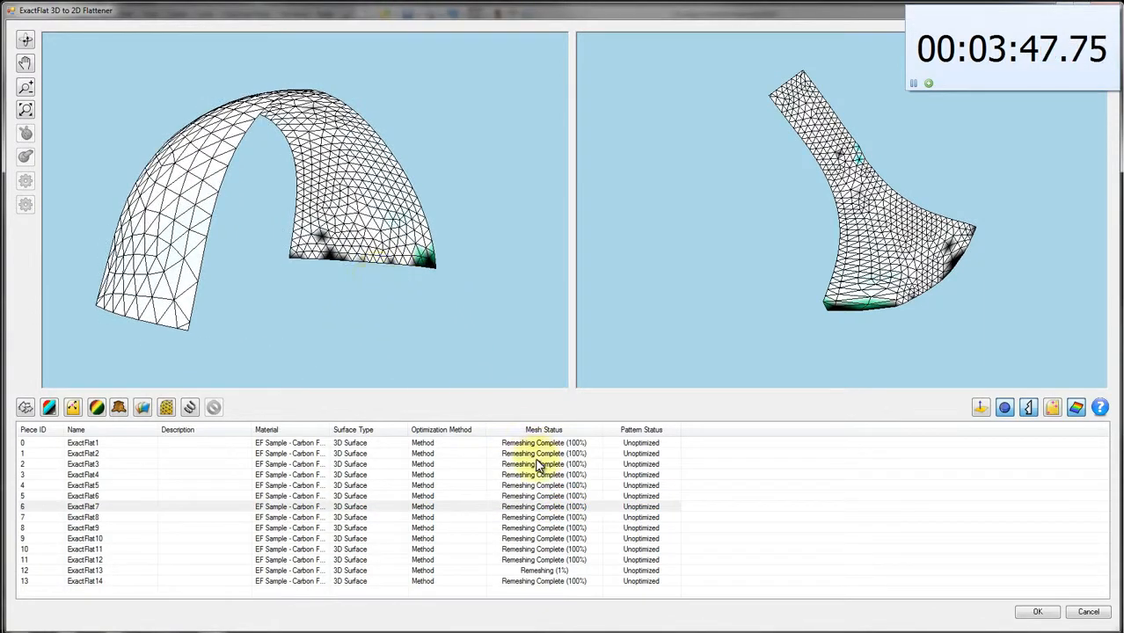
{"action": "left_click", "coordinate": [560, 519]}
{"action": "middle_click_drag", "start_coordinate": [453, 283], "coordinate": [528, 264]}
{"action": "left_click", "coordinate": [630, 528]}
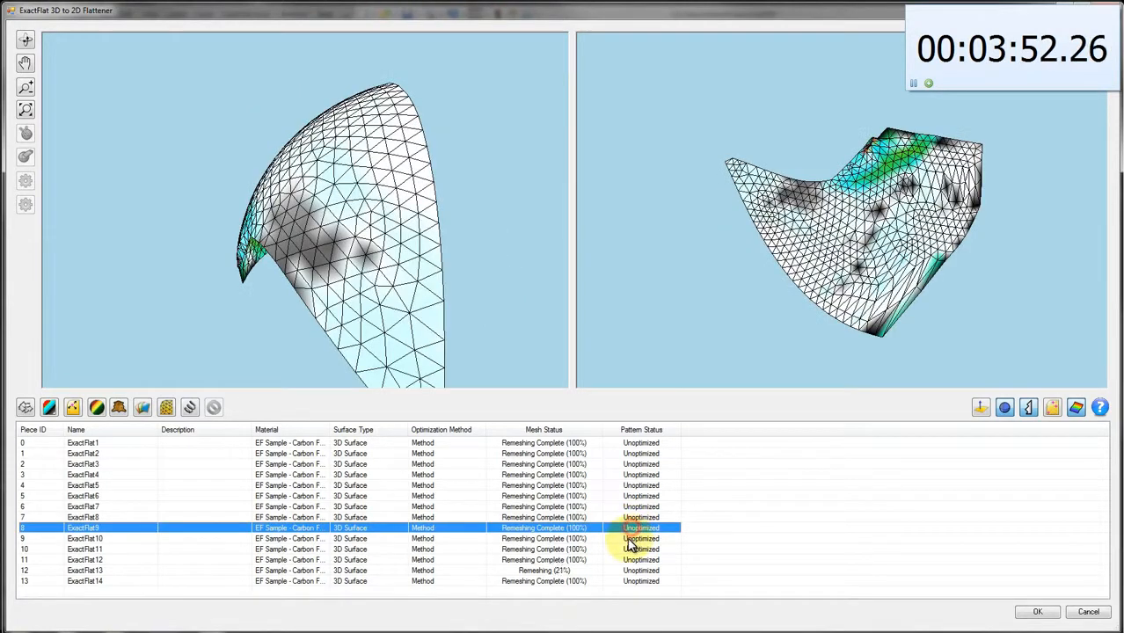
{"action": "left_click", "coordinate": [630, 539]}
{"action": "left_click", "coordinate": [626, 548]}
{"action": "left_click", "coordinate": [625, 557]}
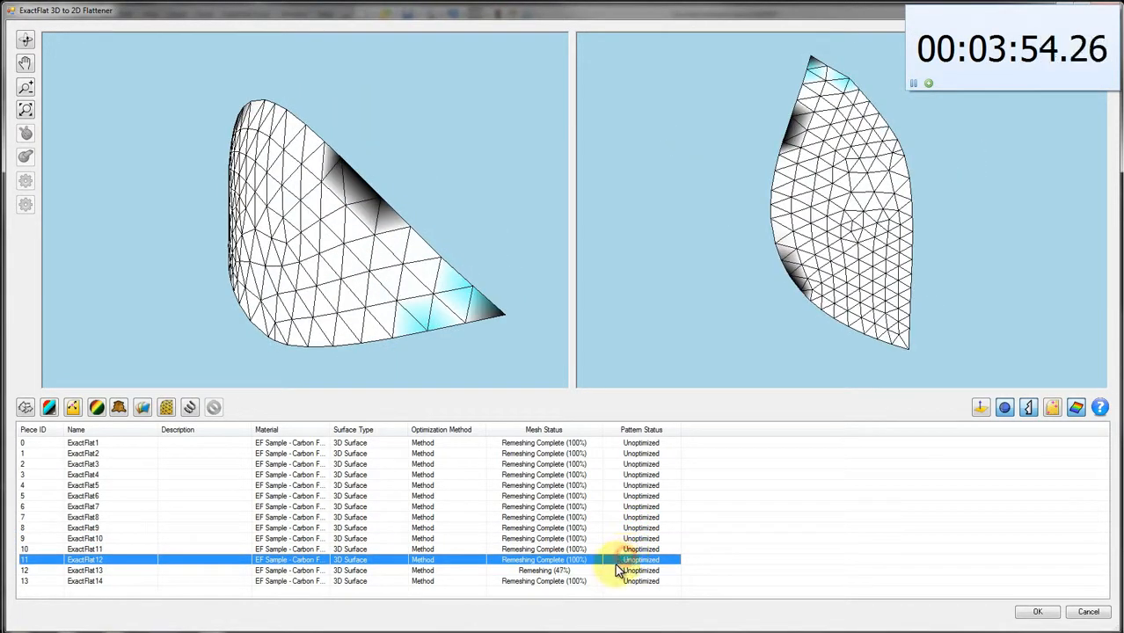
{"action": "left_click", "coordinate": [620, 571]}
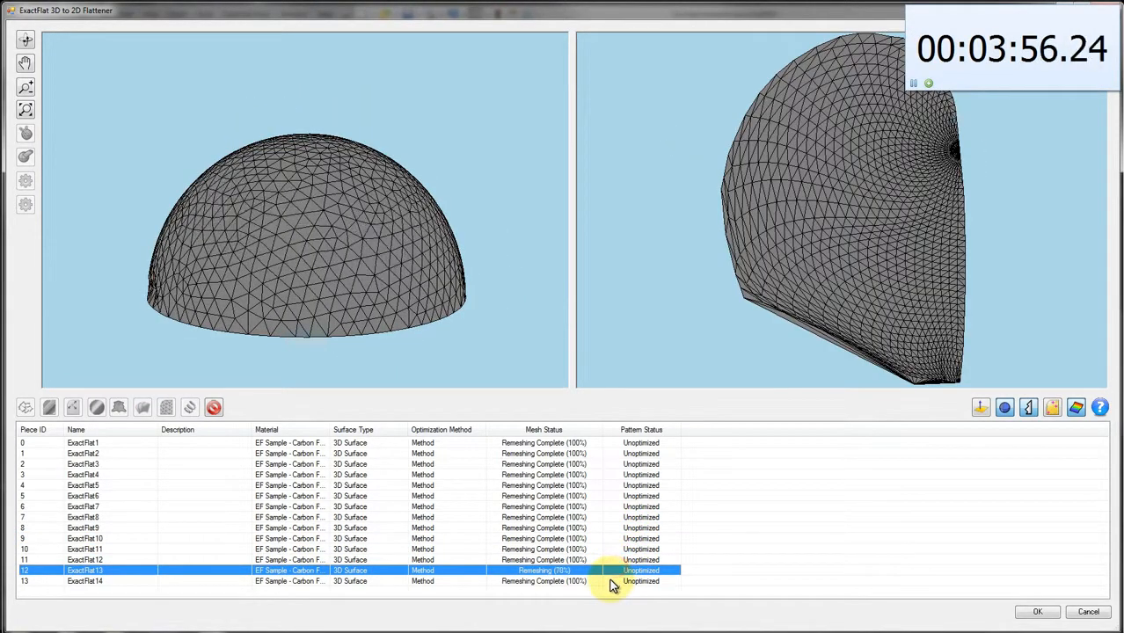
- Start the flattening optimization of the ring piece ExactFlat14 and view its strain map from an angle
{"action": "left_click", "coordinate": [609, 581]}
{"action": "left_click", "coordinate": [191, 407]}
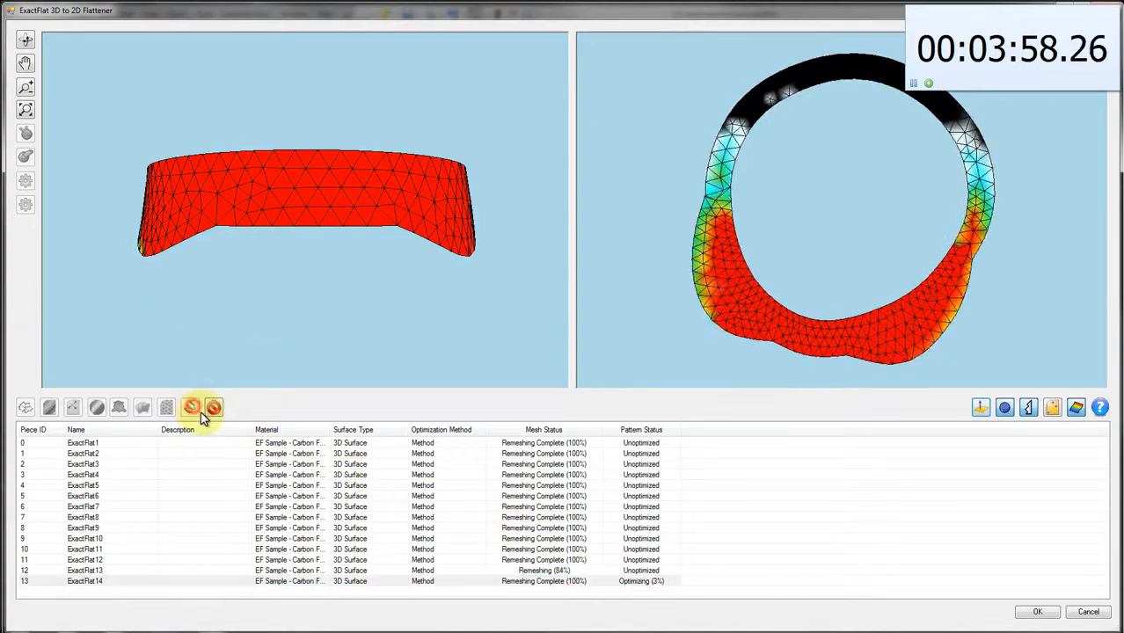
{"action": "middle_click_drag", "start_coordinate": [349, 291], "coordinate": [204, 348]}
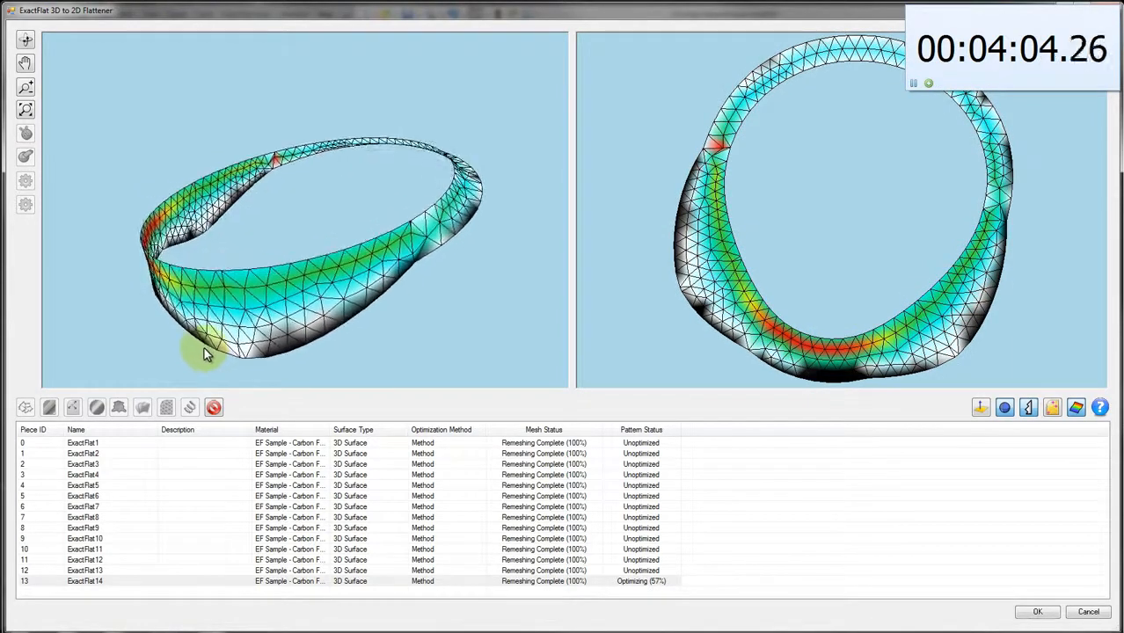
- Start the pattern optimization individually for ExactFlat1, ExactFlat2 and ExactFlat3
{"action": "left_click", "coordinate": [424, 444]}
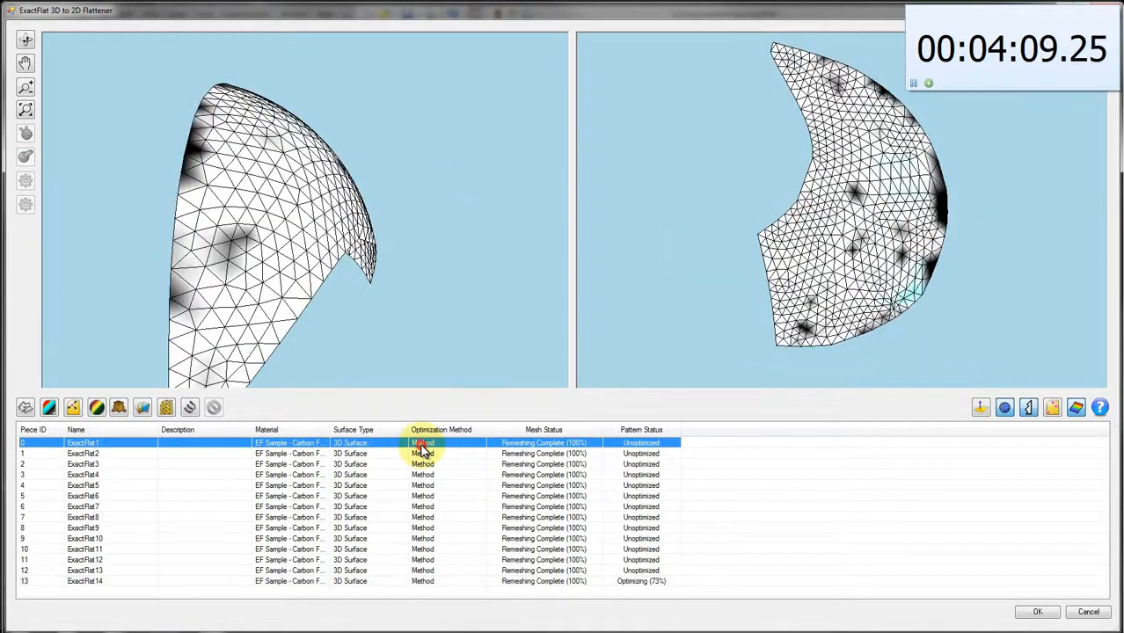
{"action": "left_click", "coordinate": [190, 408]}
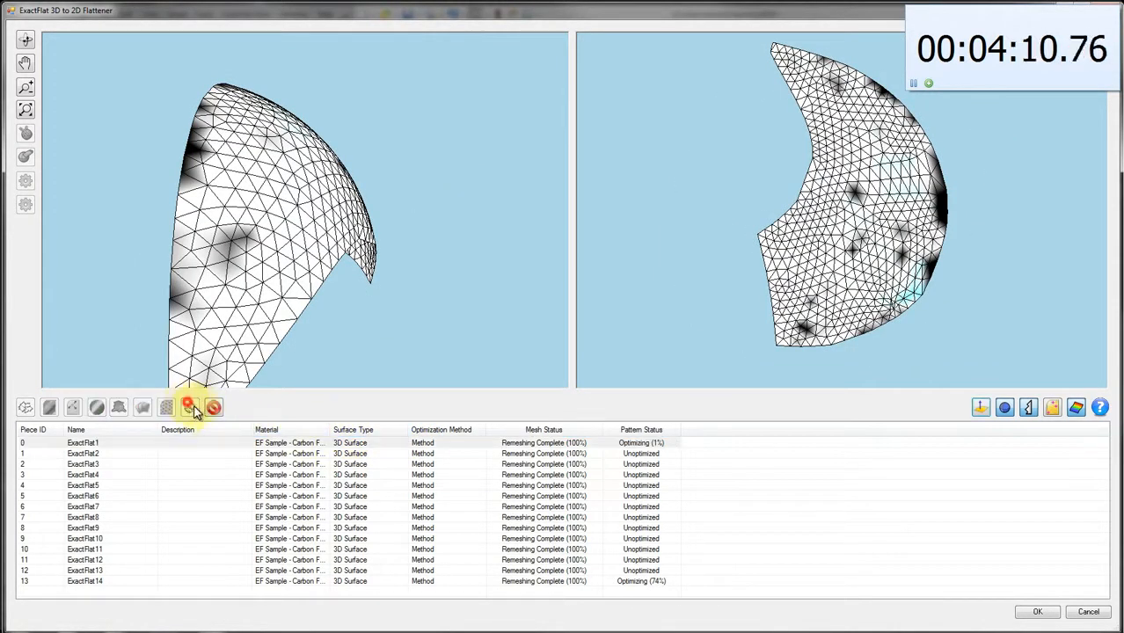
{"action": "left_click", "coordinate": [317, 454]}
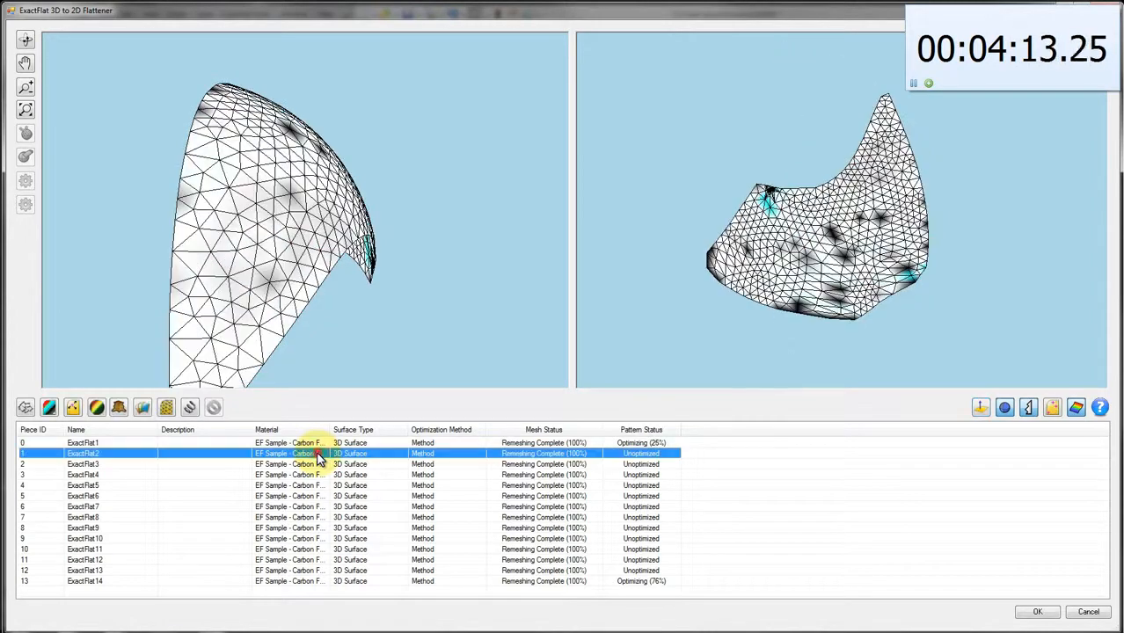
{"action": "left_click", "coordinate": [193, 410]}
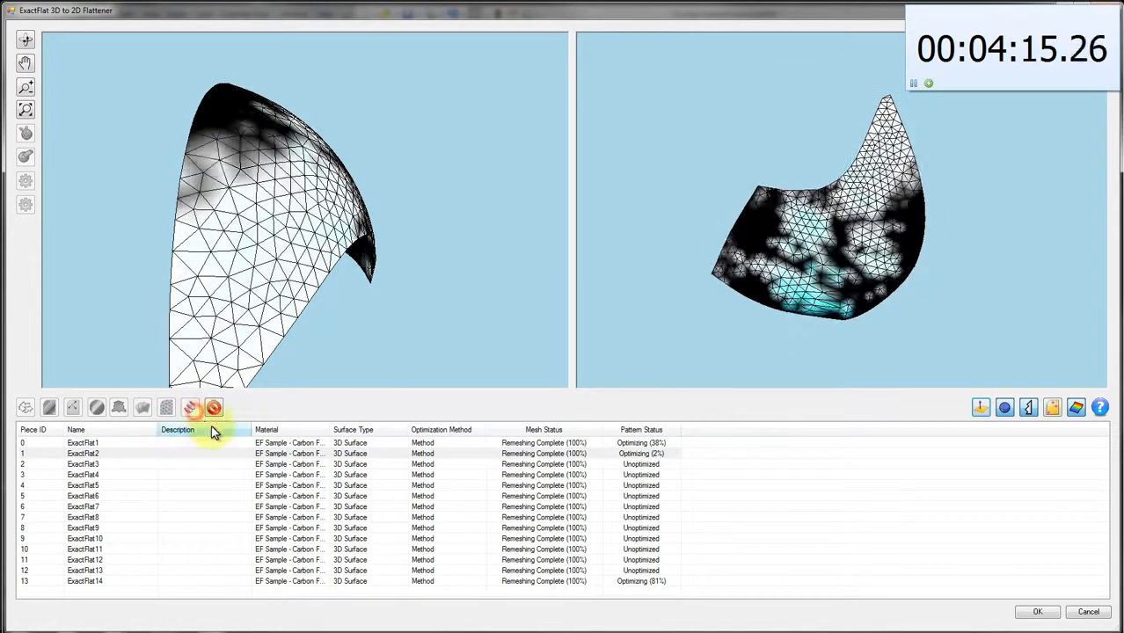
{"action": "left_click", "coordinate": [351, 467]}
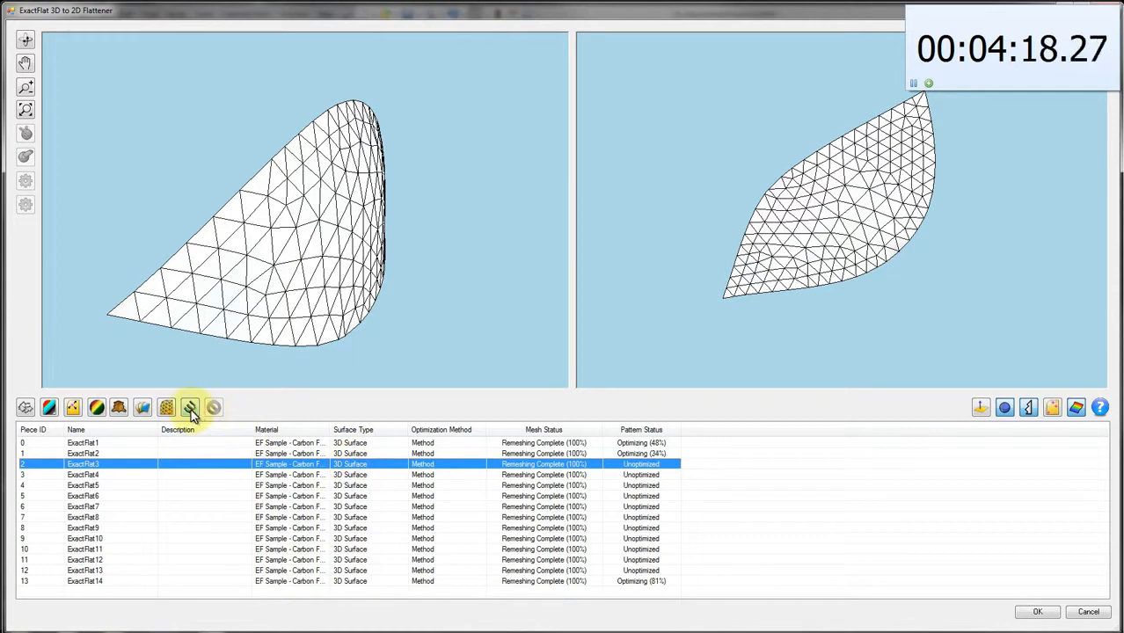
{"action": "left_click", "coordinate": [190, 407]}
- Run the pattern optimization on ExactFlat4, ExactFlat5 and ExactFlat6, one piece at a time
{"action": "left_click", "coordinate": [313, 474]}
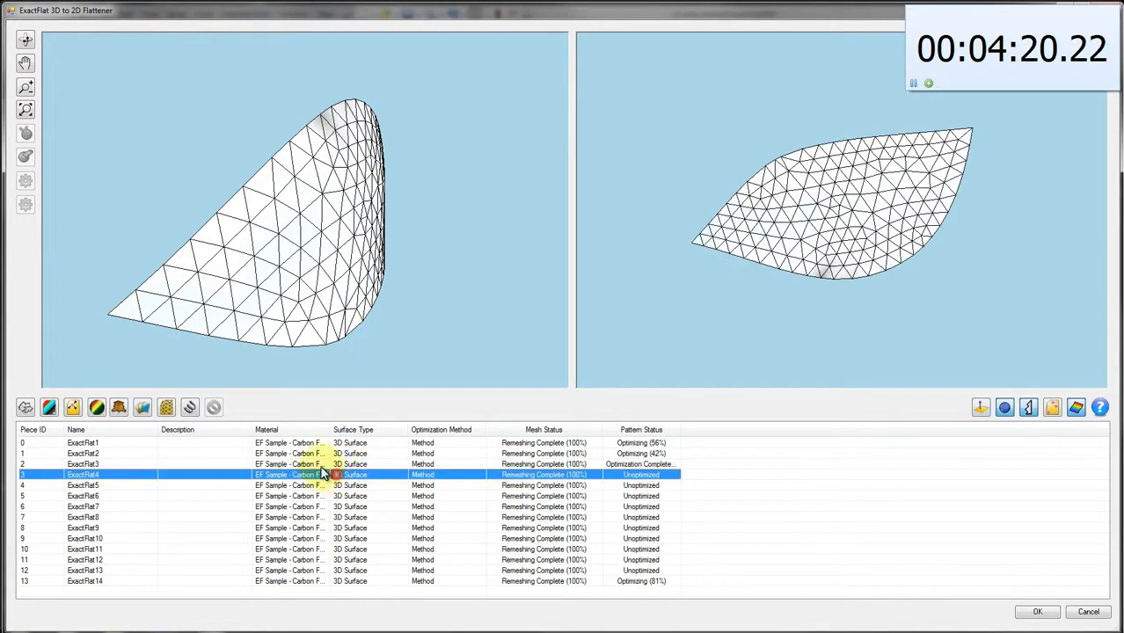
{"action": "left_click", "coordinate": [190, 407]}
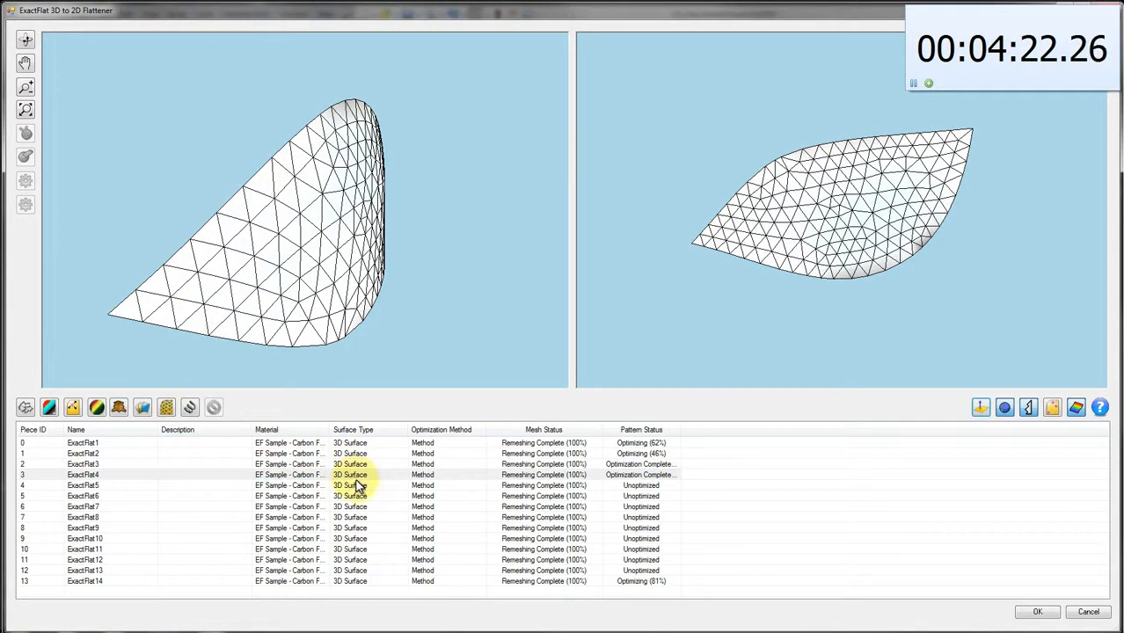
{"action": "left_click", "coordinate": [356, 486]}
{"action": "left_click", "coordinate": [190, 407]}
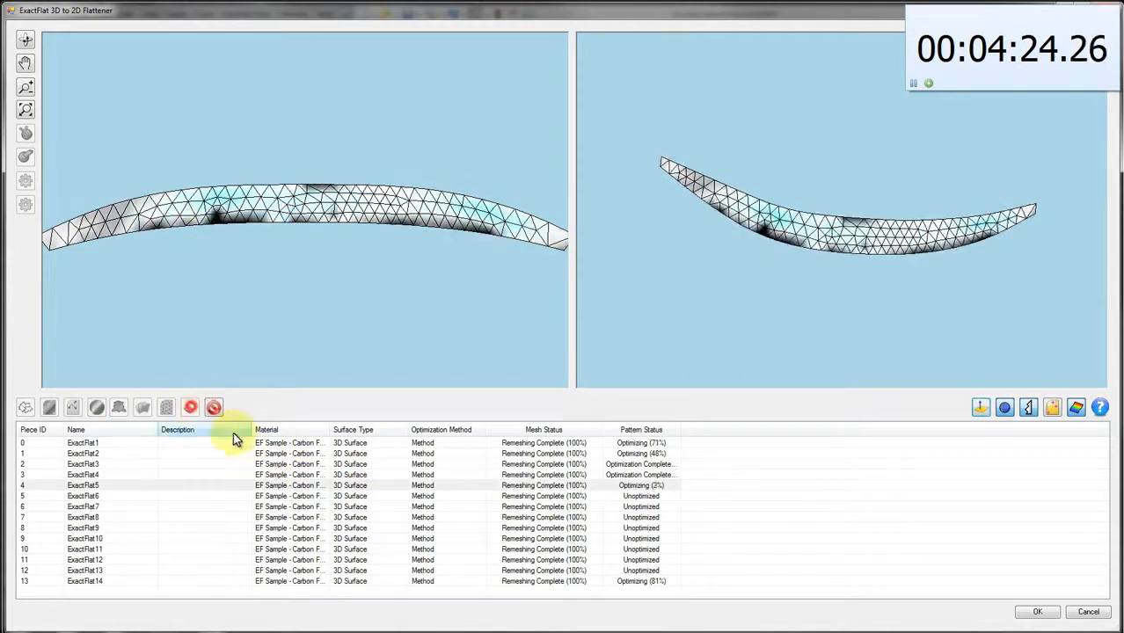
{"action": "left_click", "coordinate": [349, 496]}
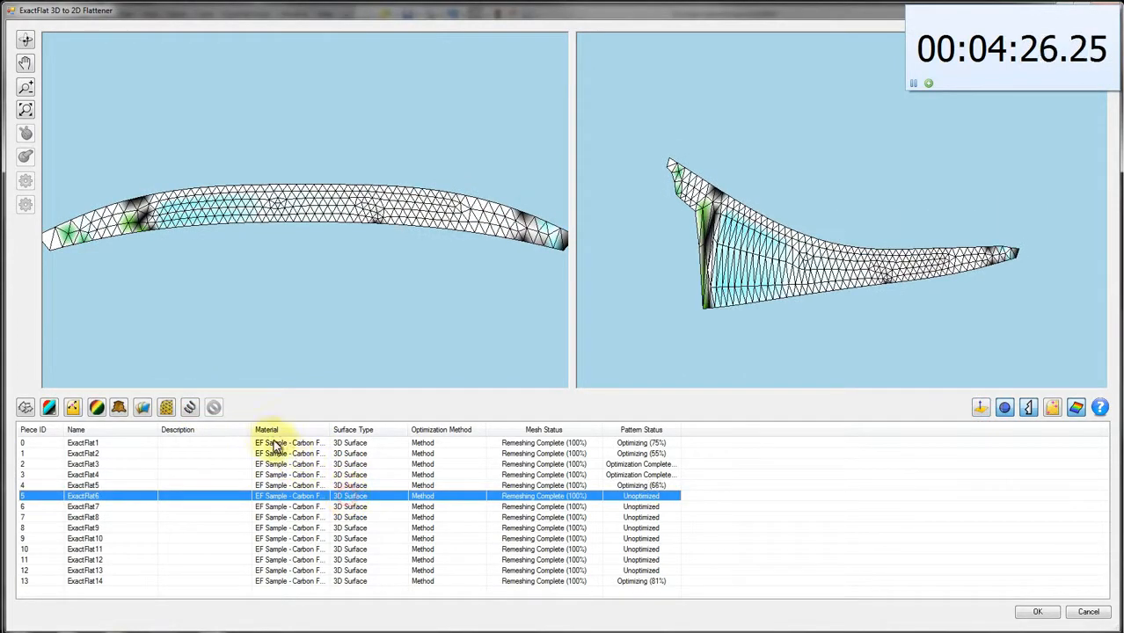
{"action": "left_click", "coordinate": [190, 408]}
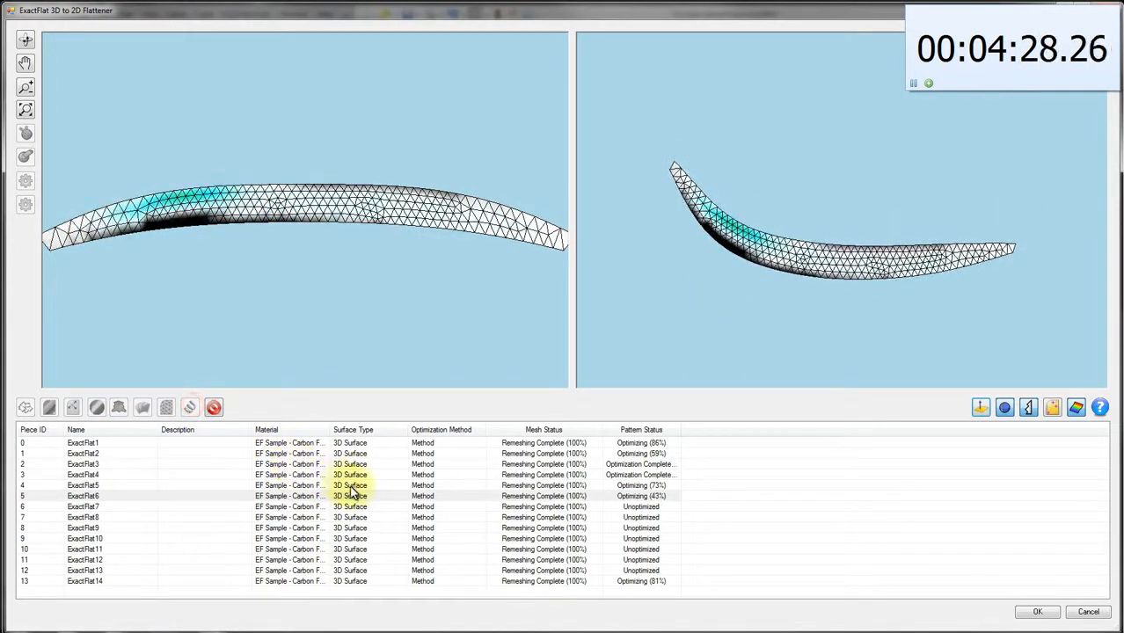
- Run the pattern optimization on ExactFlat7, ExactFlat8 and ExactFlat9, one piece at a time
{"action": "left_click", "coordinate": [437, 507]}
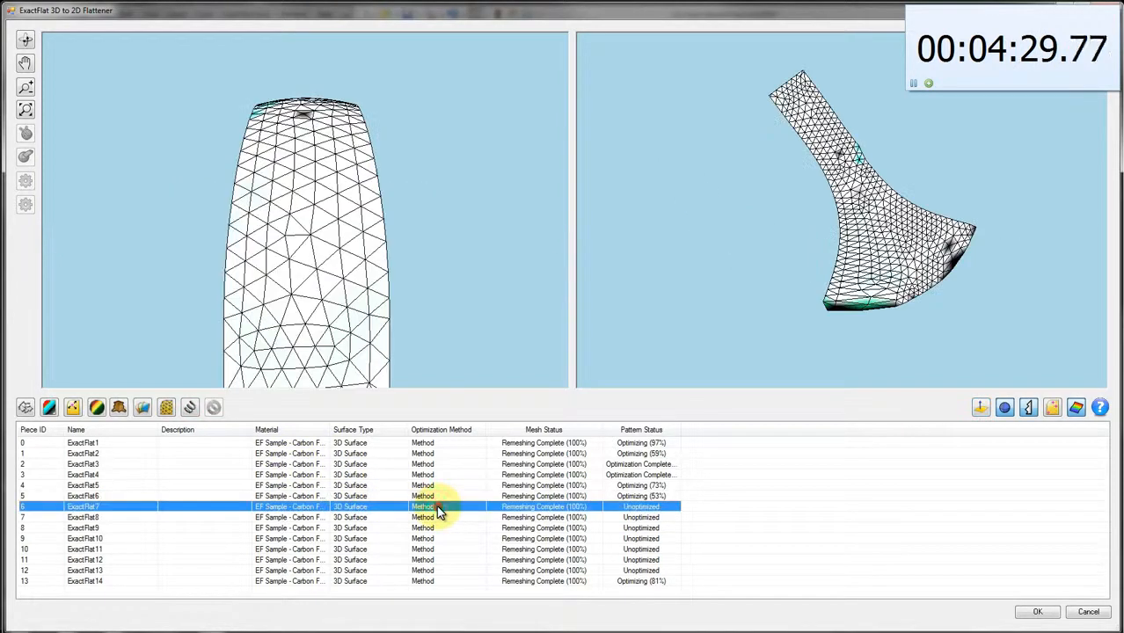
{"action": "left_click", "coordinate": [190, 408]}
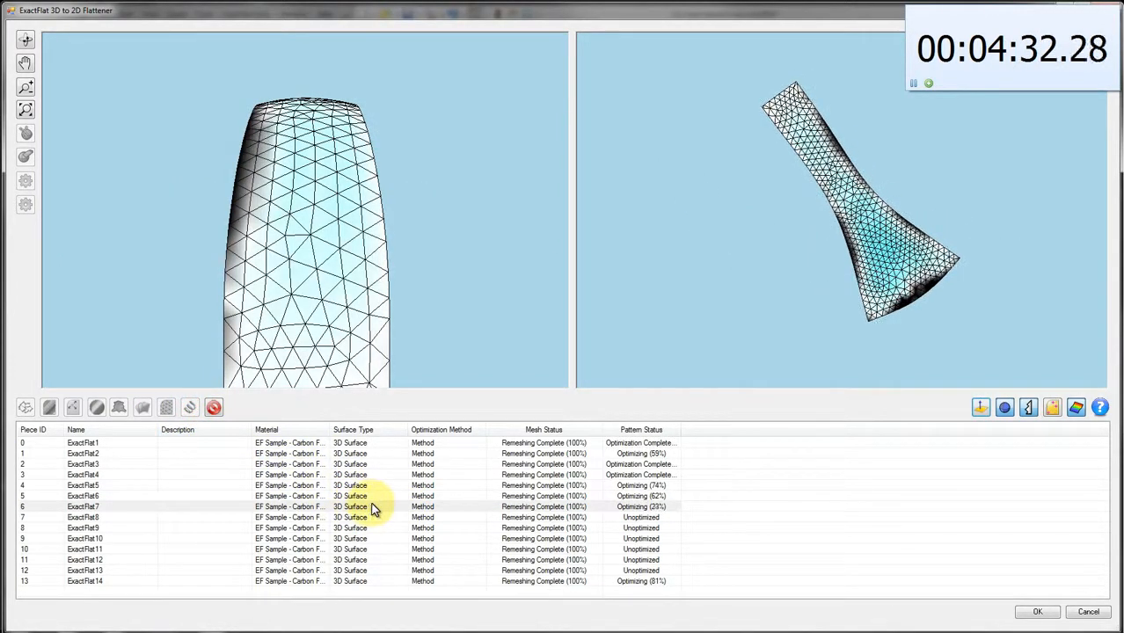
{"action": "left_click", "coordinate": [372, 516]}
{"action": "left_click", "coordinate": [190, 407]}
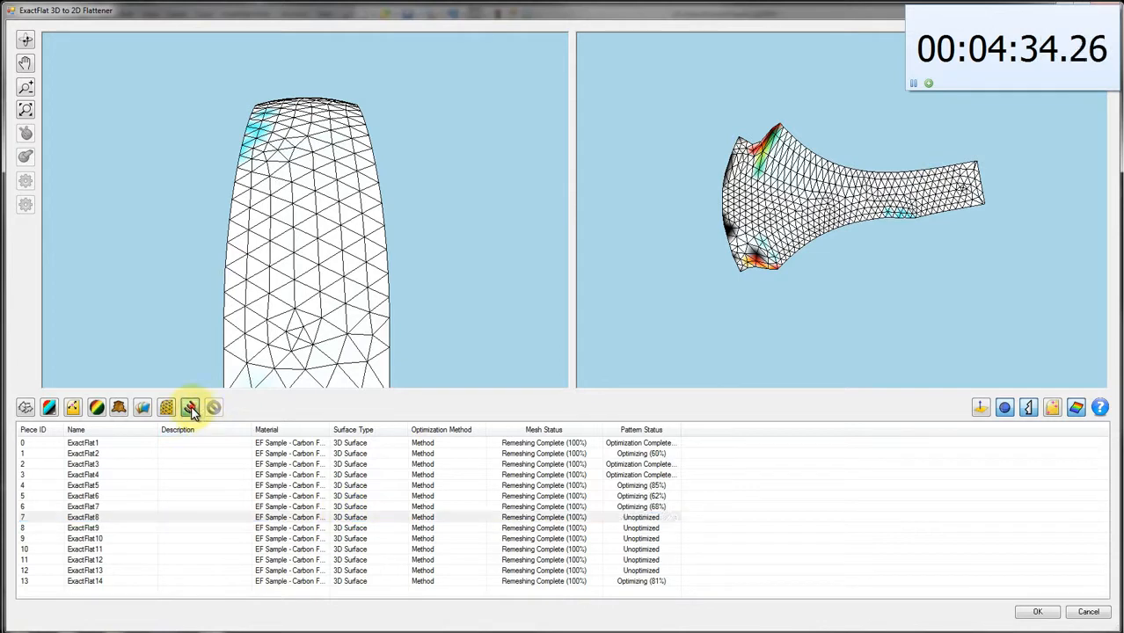
{"action": "left_click", "coordinate": [396, 528]}
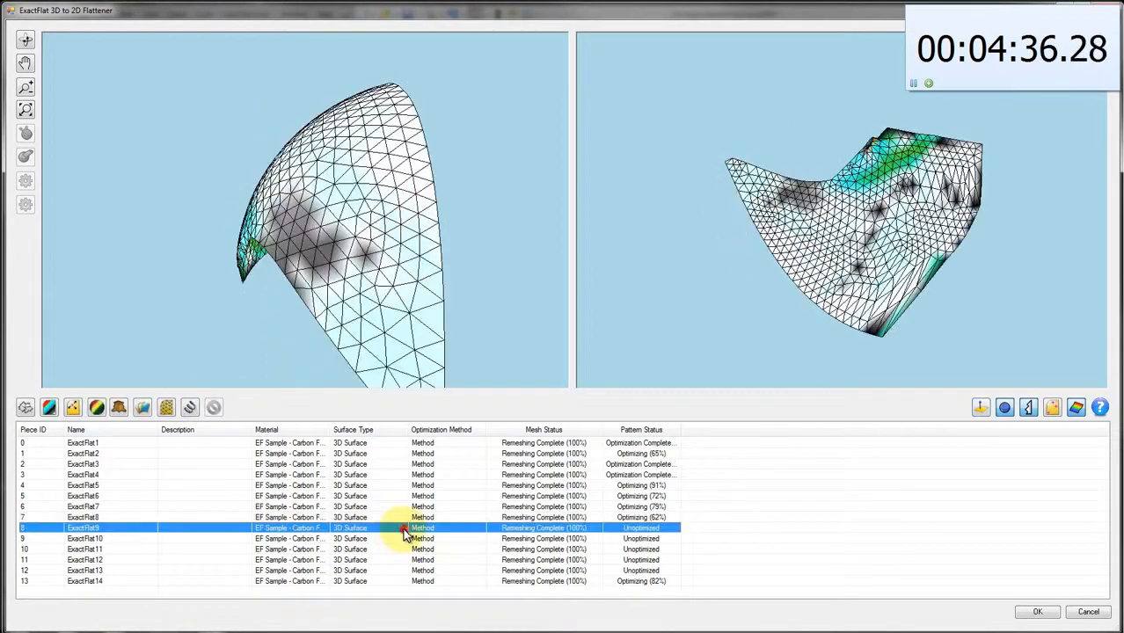
{"action": "left_click", "coordinate": [193, 408]}
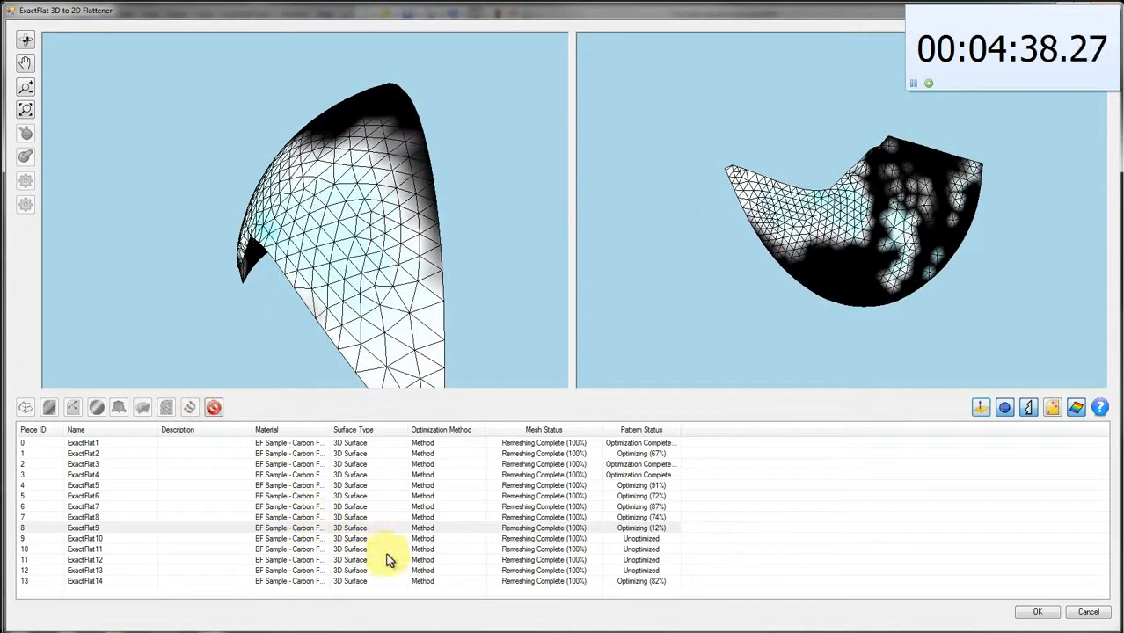
- Start the pattern optimization of the dome piece ExactFlat13 and view its strain map from a raised angle
{"action": "left_click", "coordinate": [494, 570]}
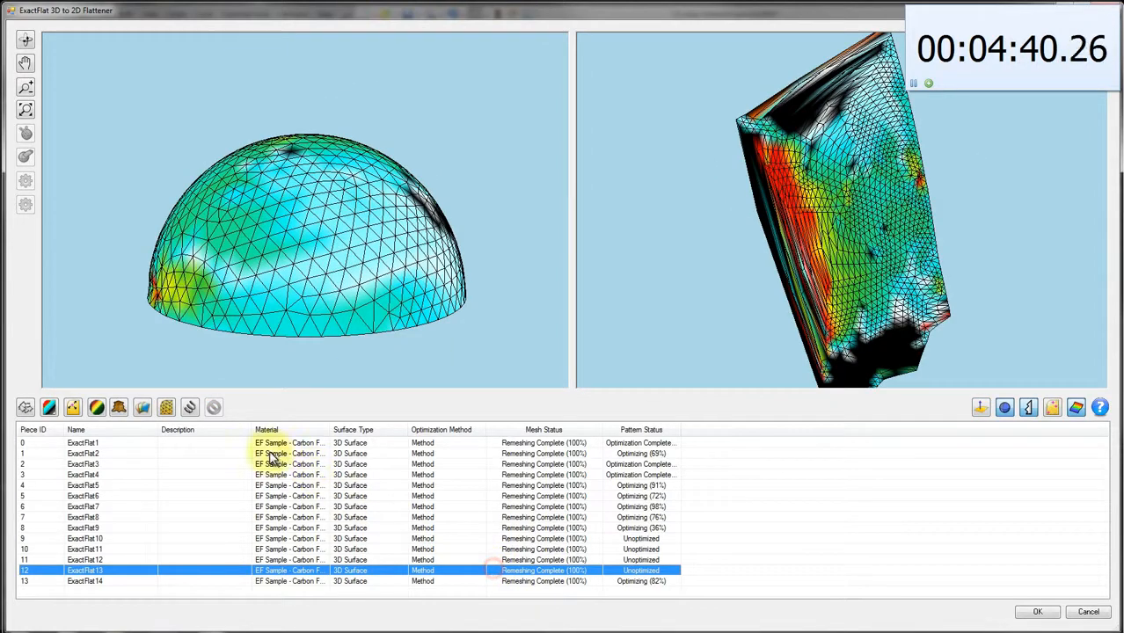
{"action": "left_click", "coordinate": [193, 409]}
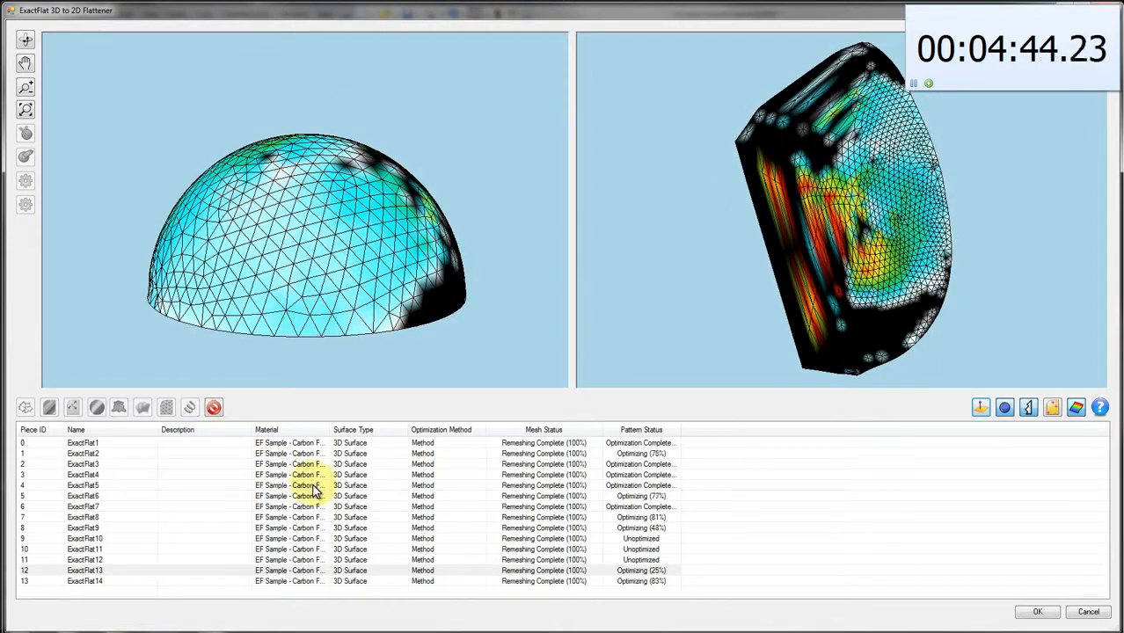
{"action": "middle_click_drag", "start_coordinate": [351, 319], "coordinate": [269, 345]}
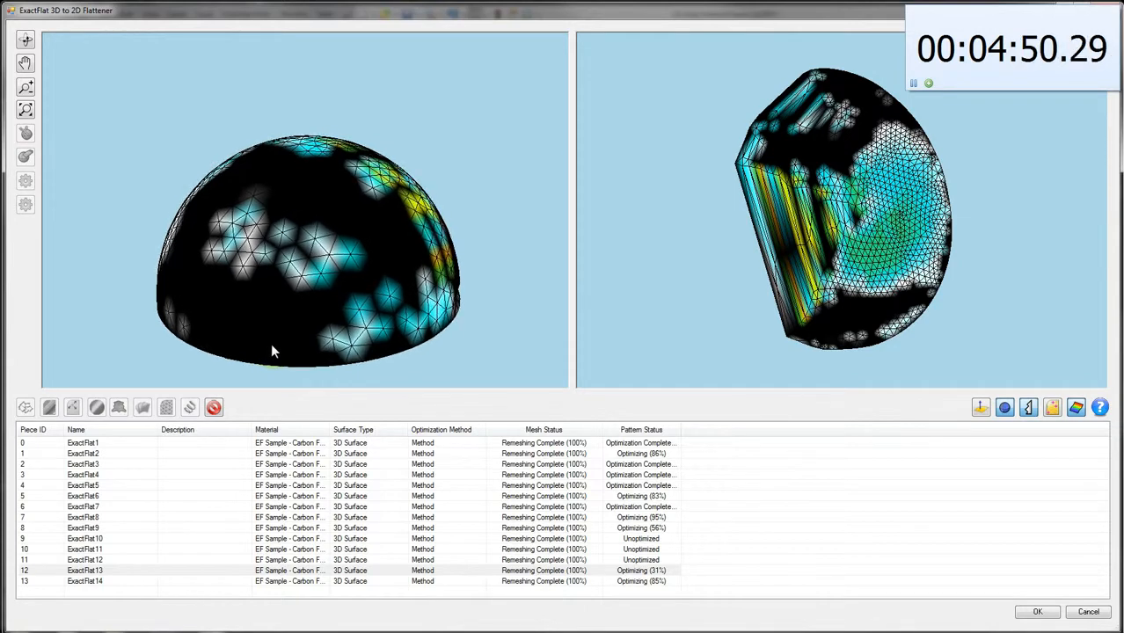
- Start the pattern optimization individually for ExactFlat10, ExactFlat11 and ExactFlat12
{"action": "left_click", "coordinate": [619, 536]}
{"action": "left_click", "coordinate": [192, 407]}
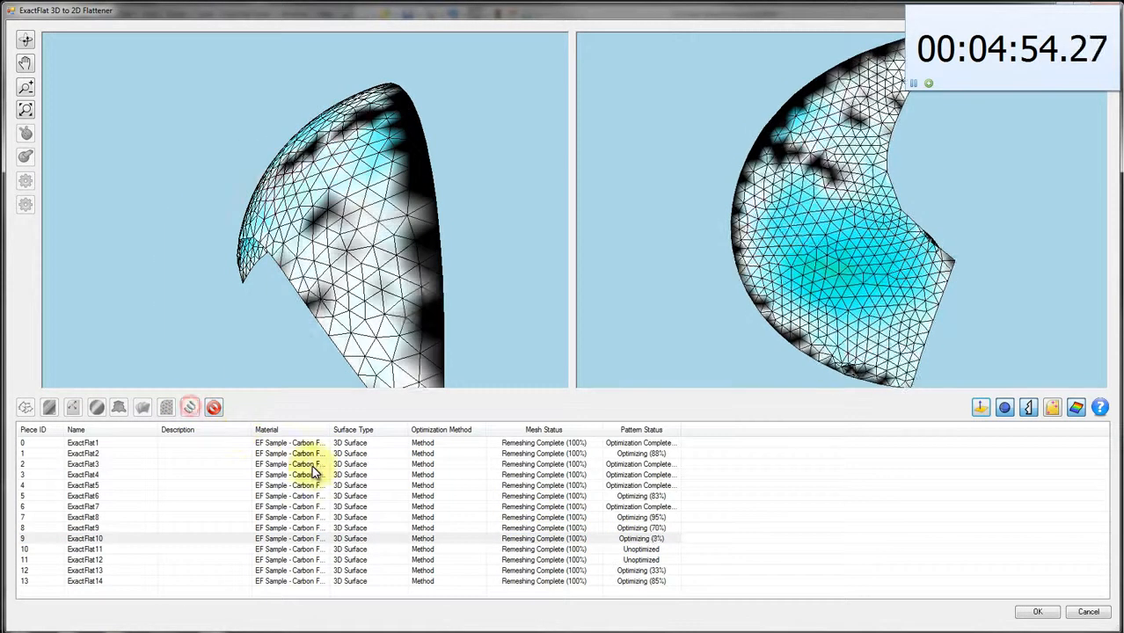
{"action": "left_click", "coordinate": [535, 550]}
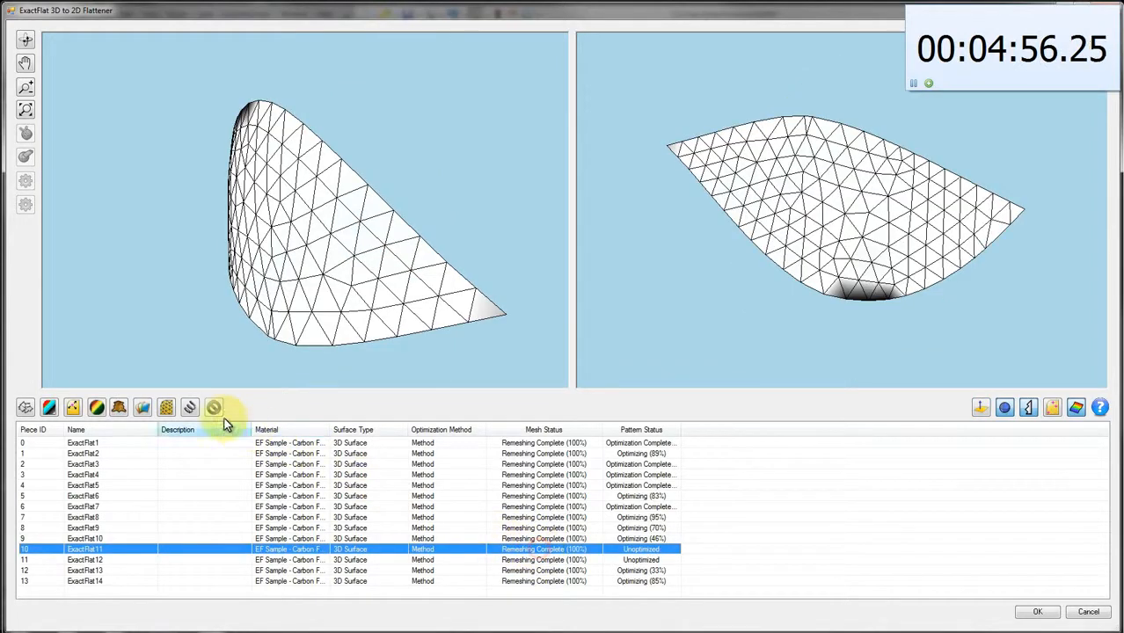
{"action": "left_click", "coordinate": [191, 408]}
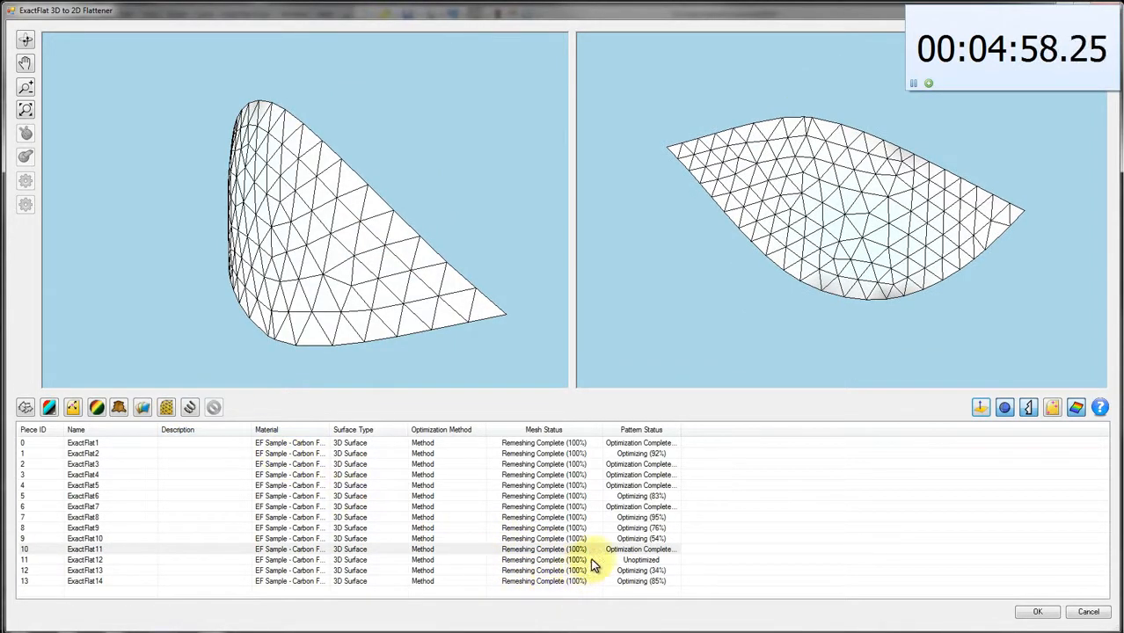
{"action": "left_click", "coordinate": [594, 559]}
{"action": "left_click", "coordinate": [191, 408]}
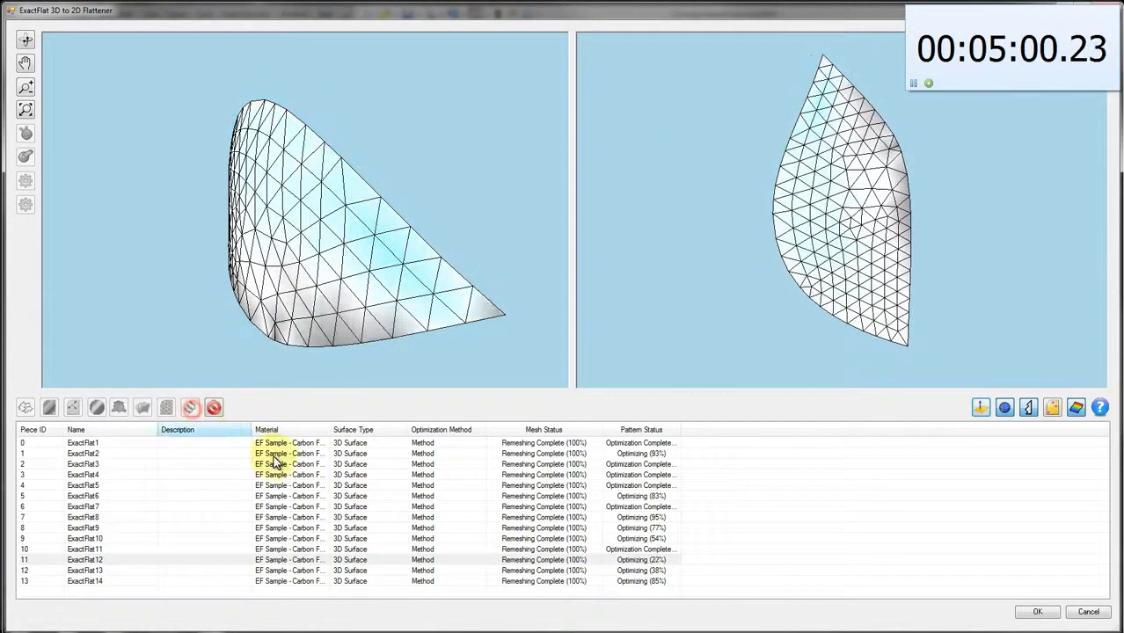
- Examine the strain map of the dome ExactFlat13, alone and together with the ring ExactFlat14, from several angles
{"action": "left_click", "coordinate": [581, 572]}
{"action": "left_click", "coordinate": [383, 314]}
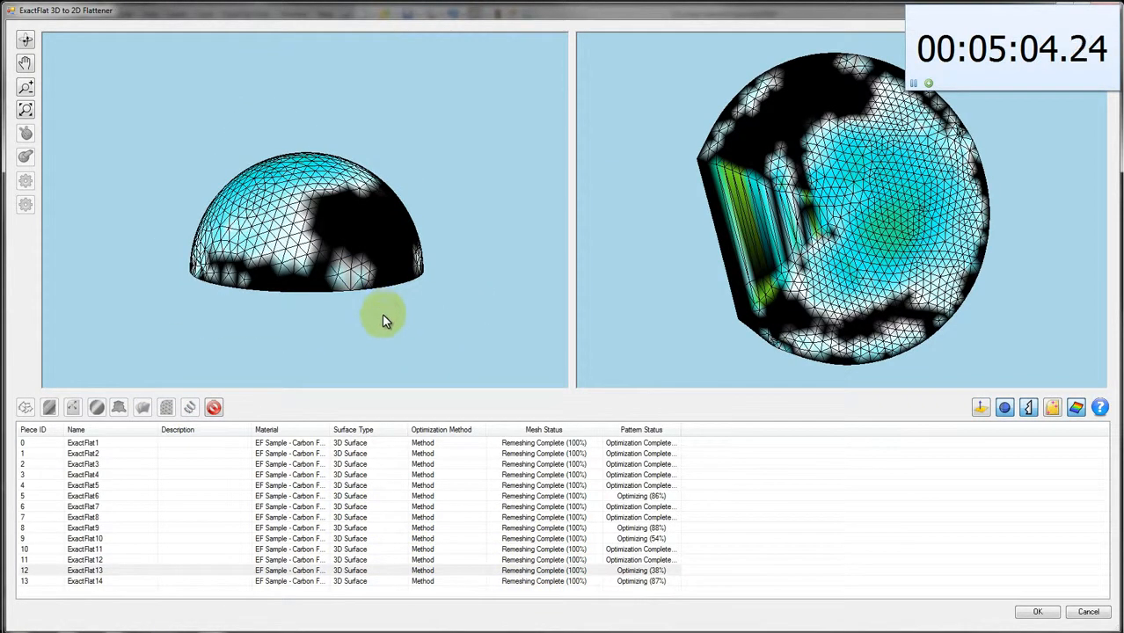
{"action": "left_click_drag", "start_coordinate": [383, 316], "coordinate": [368, 342]}
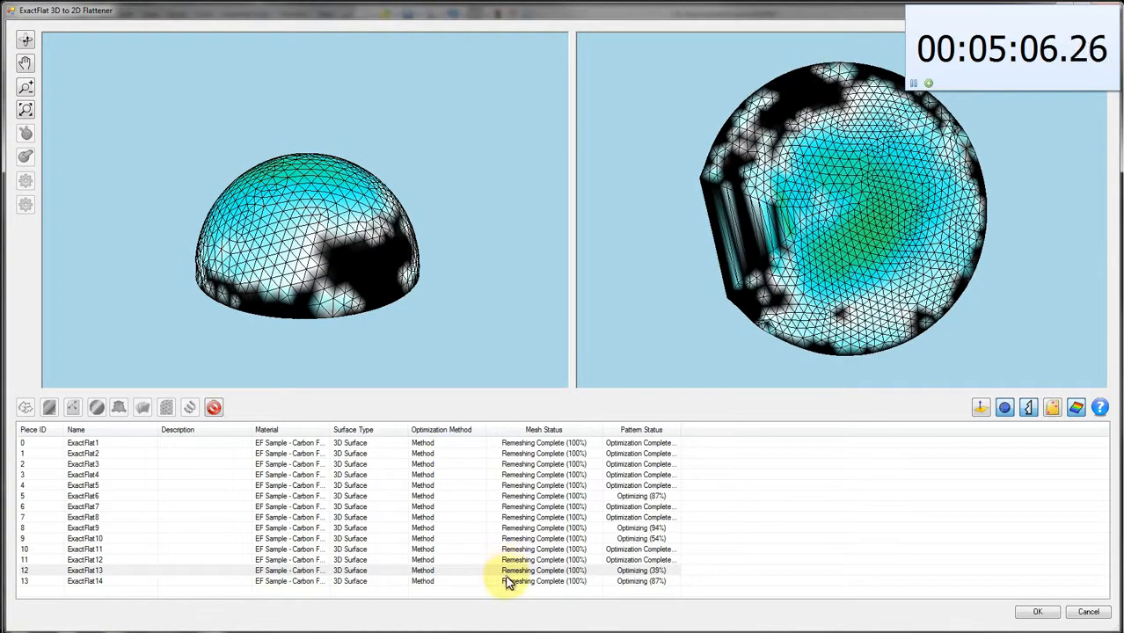
{"action": "left_click", "coordinate": [509, 581], "text": "shift"}
{"action": "left_click_drag", "start_coordinate": [413, 326], "coordinate": [270, 310]}
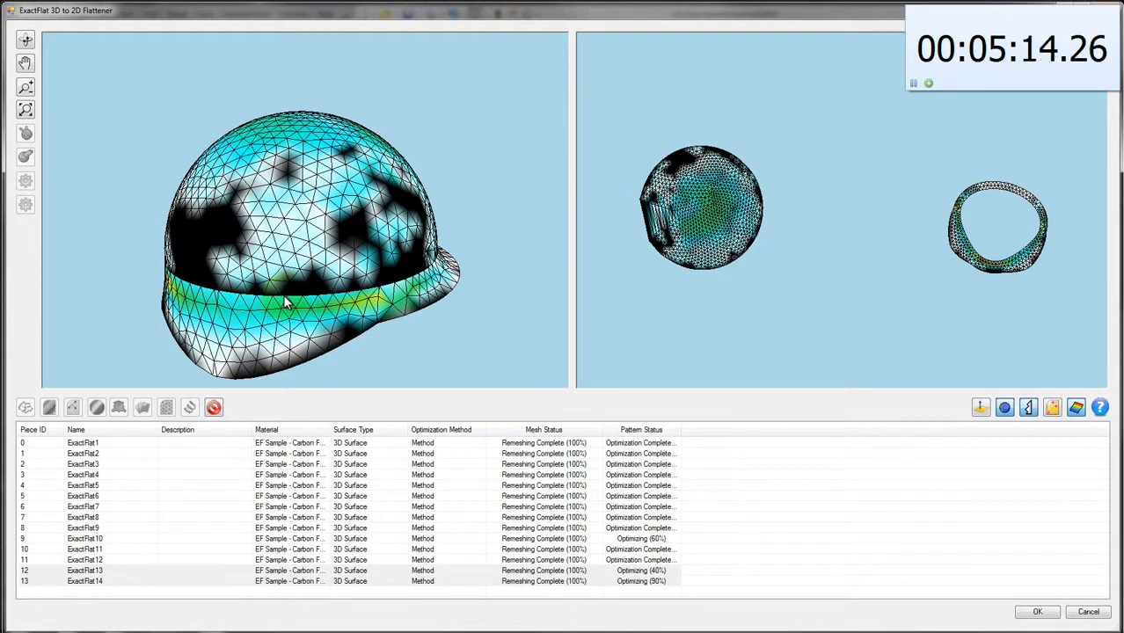
{"action": "left_click_drag", "start_coordinate": [284, 302], "coordinate": [378, 299]}
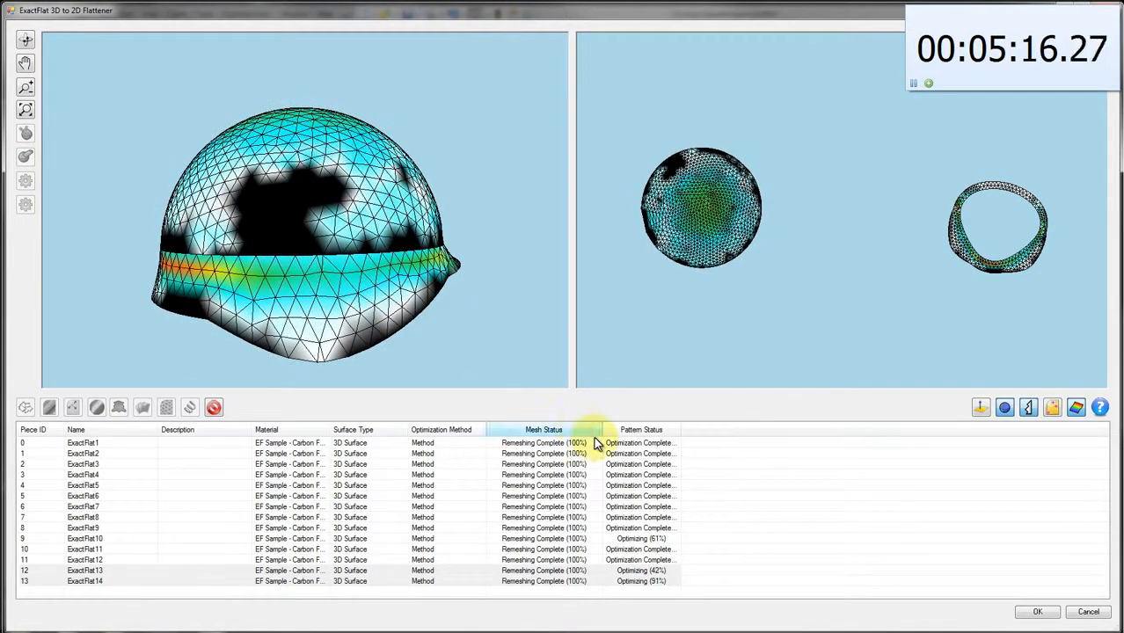
- Add ExactFlat1 through ExactFlat12 to the displayed pieces and inspect the strain map of the whole helmet from the side
{"action": "left_click", "coordinate": [592, 444], "text": "ctrl"}
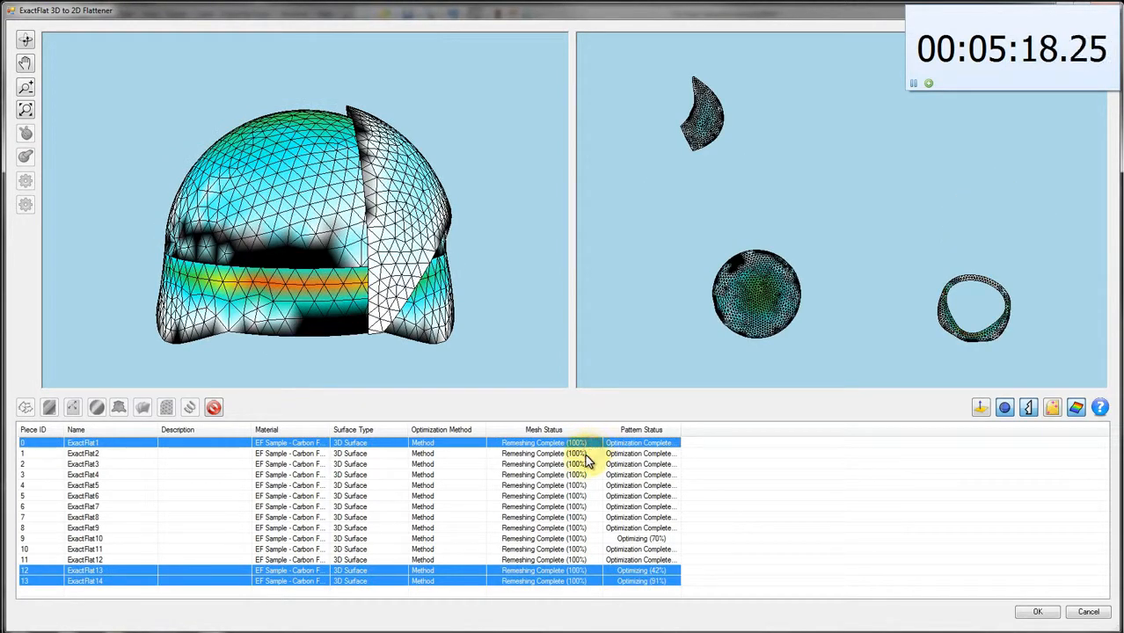
{"action": "left_click", "coordinate": [584, 454], "text": "ctrl"}
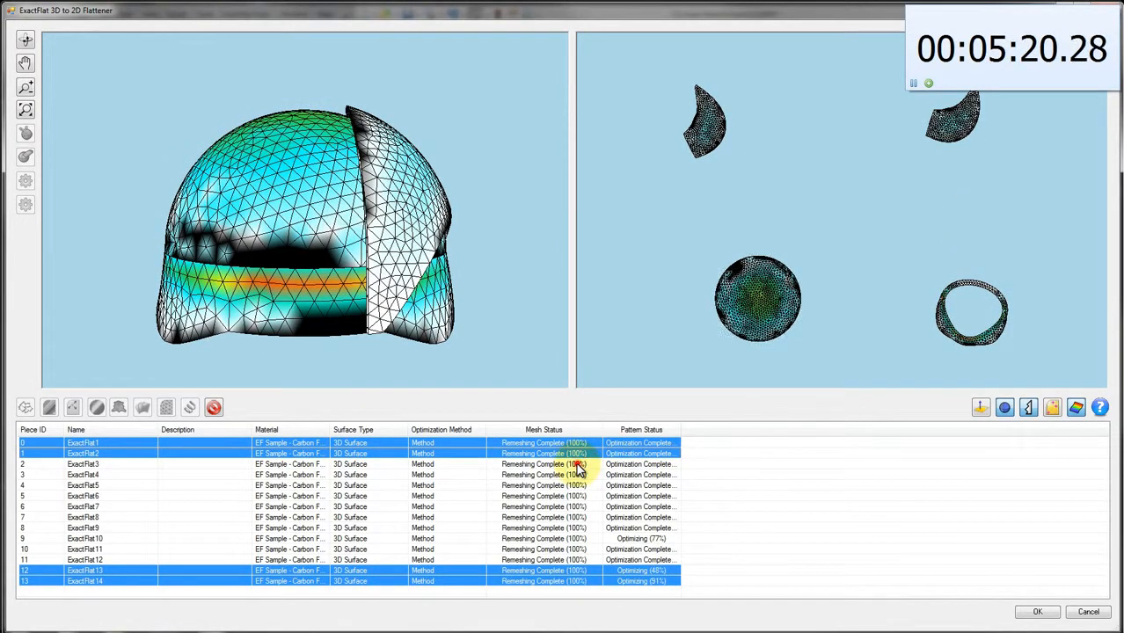
{"action": "left_click", "coordinate": [575, 464], "text": "ctrl"}
{"action": "left_click", "coordinate": [572, 475], "text": "ctrl"}
{"action": "left_click", "coordinate": [567, 486], "text": "ctrl"}
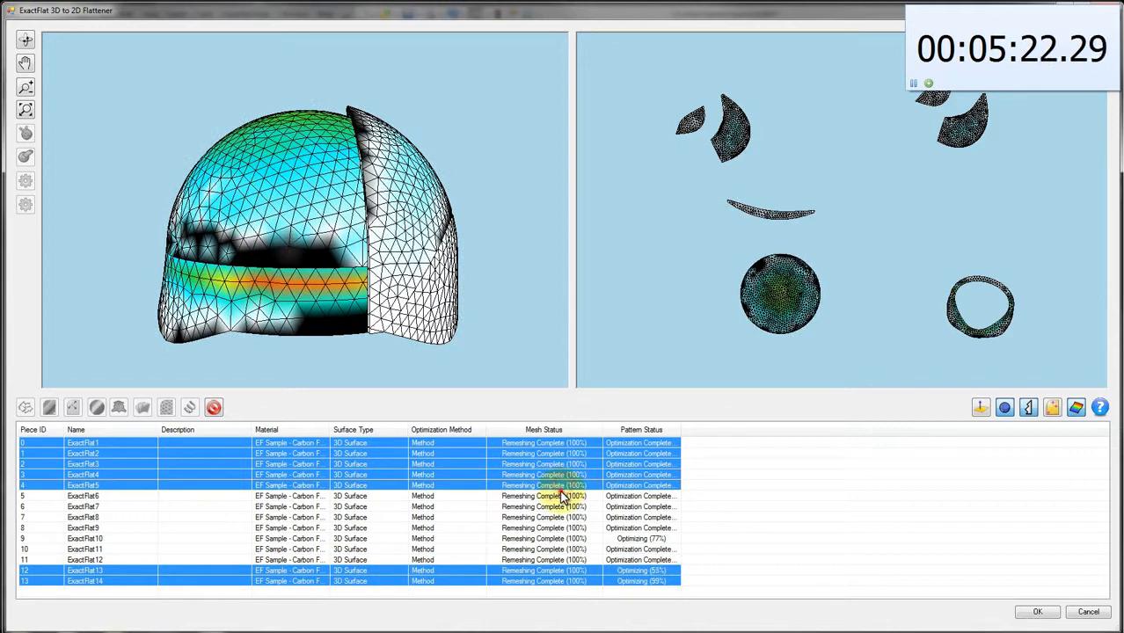
{"action": "left_click", "coordinate": [560, 496], "text": "ctrl"}
{"action": "left_click", "coordinate": [555, 508], "text": "ctrl"}
{"action": "left_click", "coordinate": [549, 518], "text": "ctrl"}
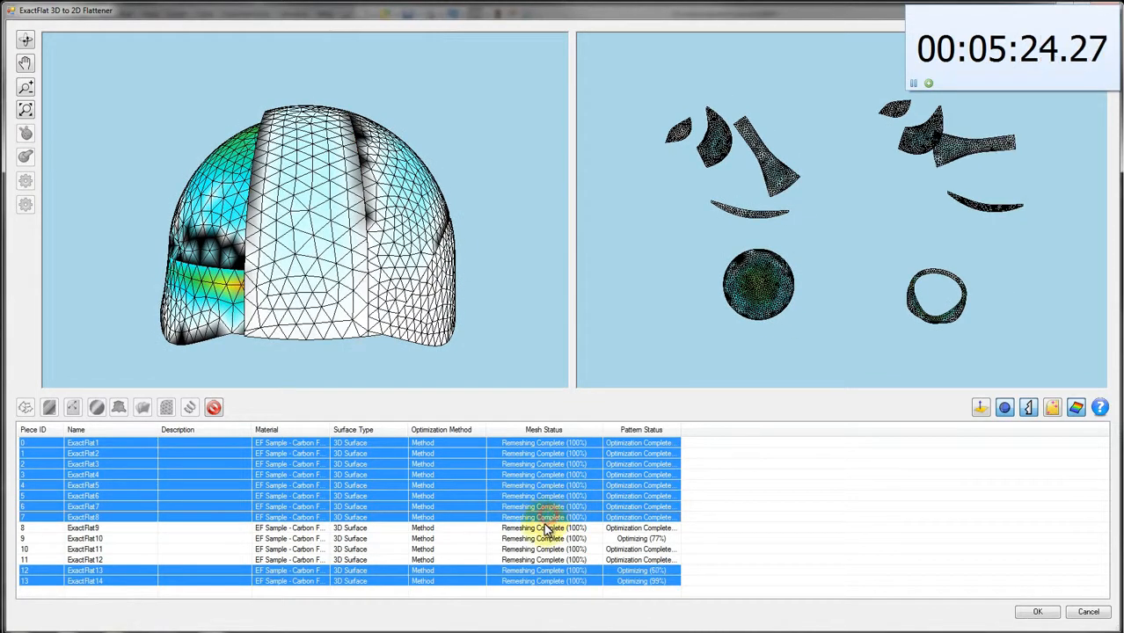
{"action": "left_click", "coordinate": [545, 528], "text": "ctrl"}
{"action": "left_click", "coordinate": [543, 539], "text": "ctrl"}
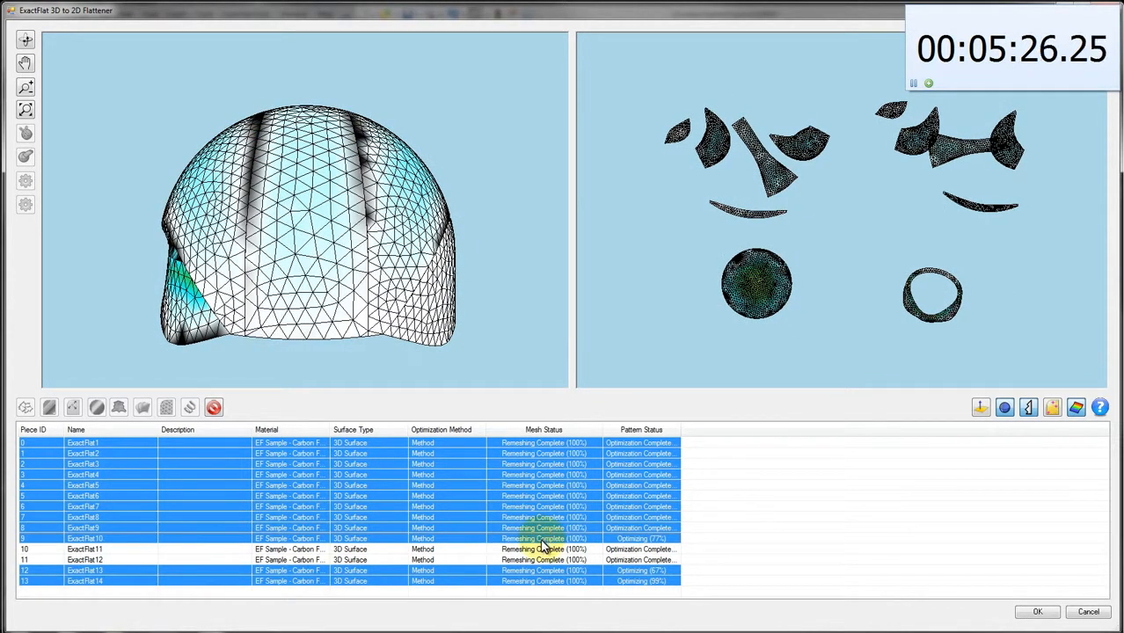
{"action": "left_click", "coordinate": [543, 550], "text": "ctrl"}
{"action": "left_click", "coordinate": [539, 556], "text": "ctrl"}
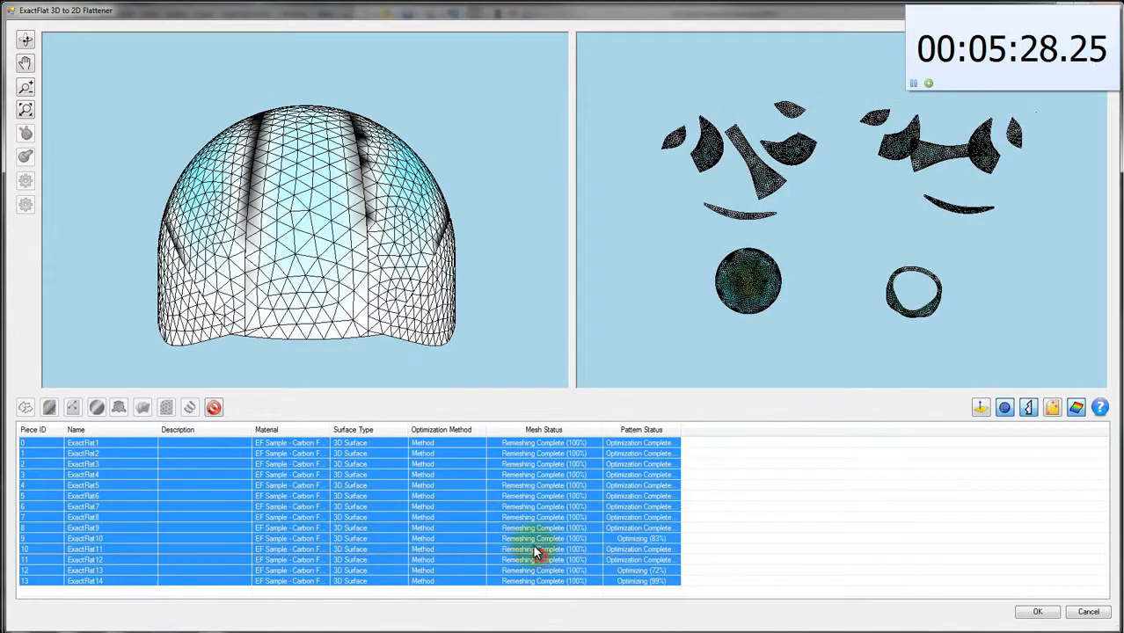
{"action": "left_click_drag", "start_coordinate": [484, 297], "coordinate": [268, 273]}
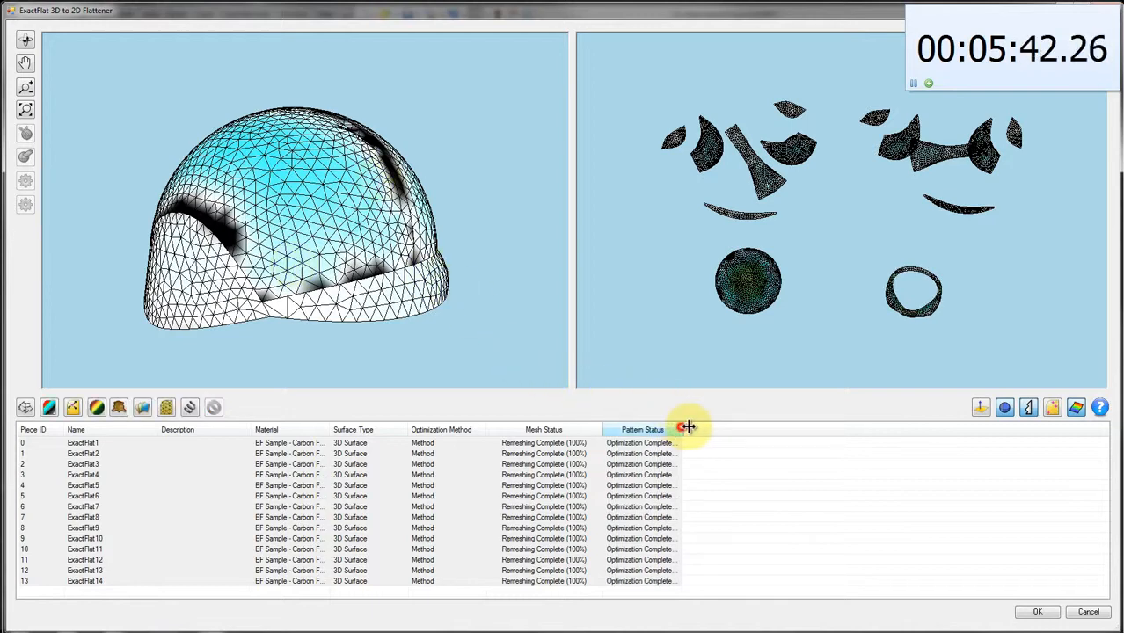
- Widen the Pattern Status column to show the full status text and accept the flattening results
{"action": "left_click_drag", "start_coordinate": [682, 428], "coordinate": [723, 428]}
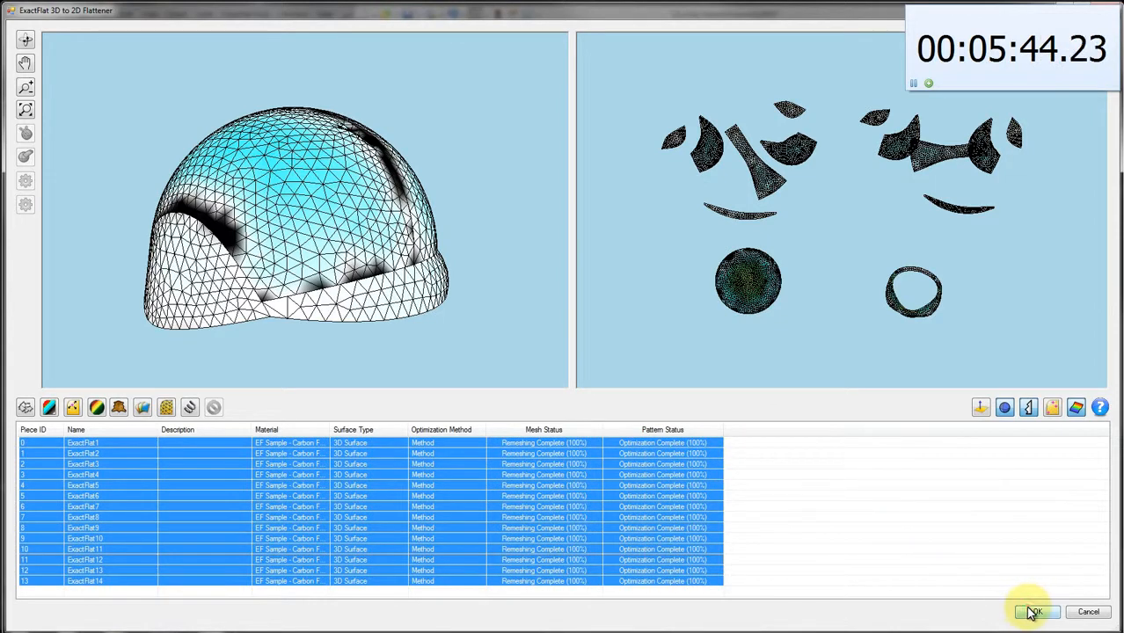
{"action": "left_click", "coordinate": [1033, 612]}
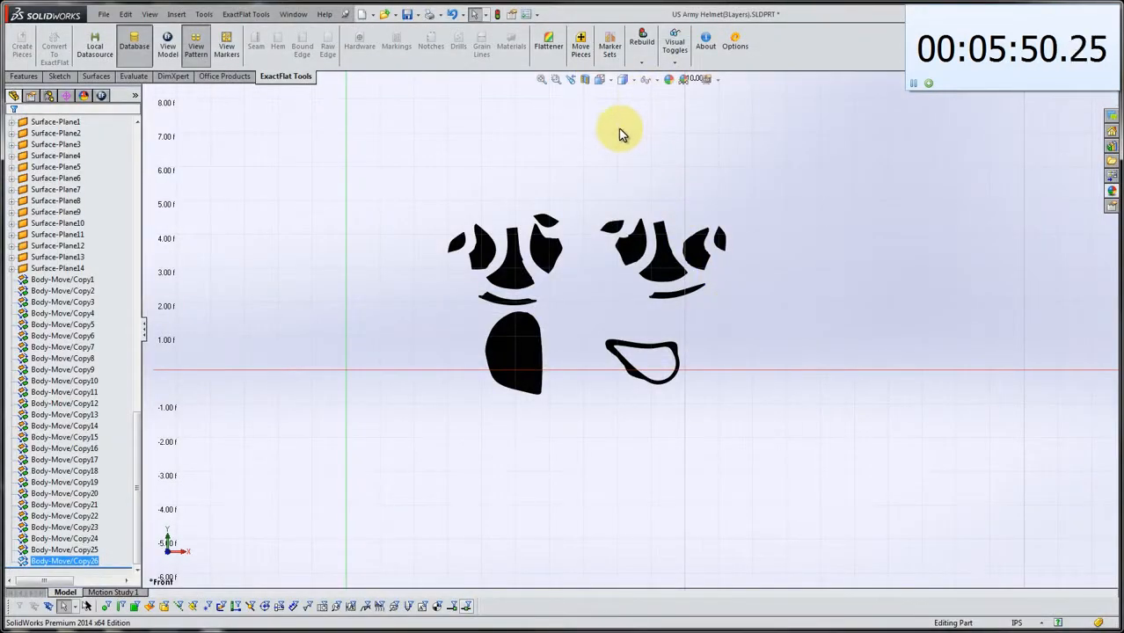
- Rebuild the part's flat pattern pieces from the optimized flattening and pause the on-screen stopwatch
{"action": "scroll", "coordinate": [551, 143], "scroll_direction": "down", "scroll_amount": 2}
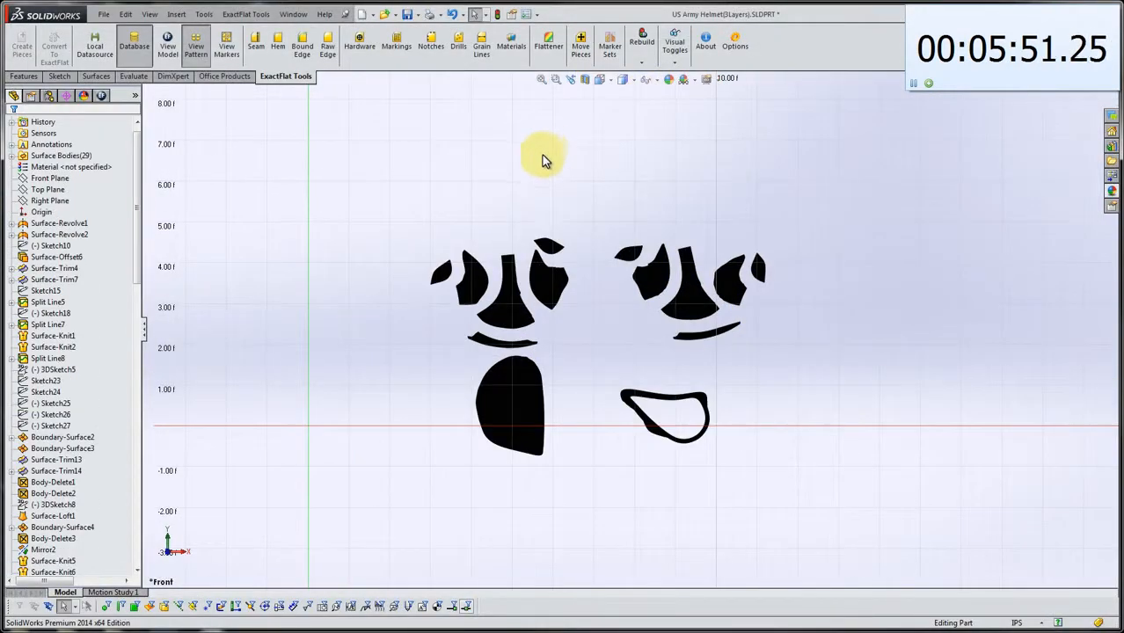
{"action": "left_click", "coordinate": [643, 63]}
{"action": "left_click", "coordinate": [658, 75]}
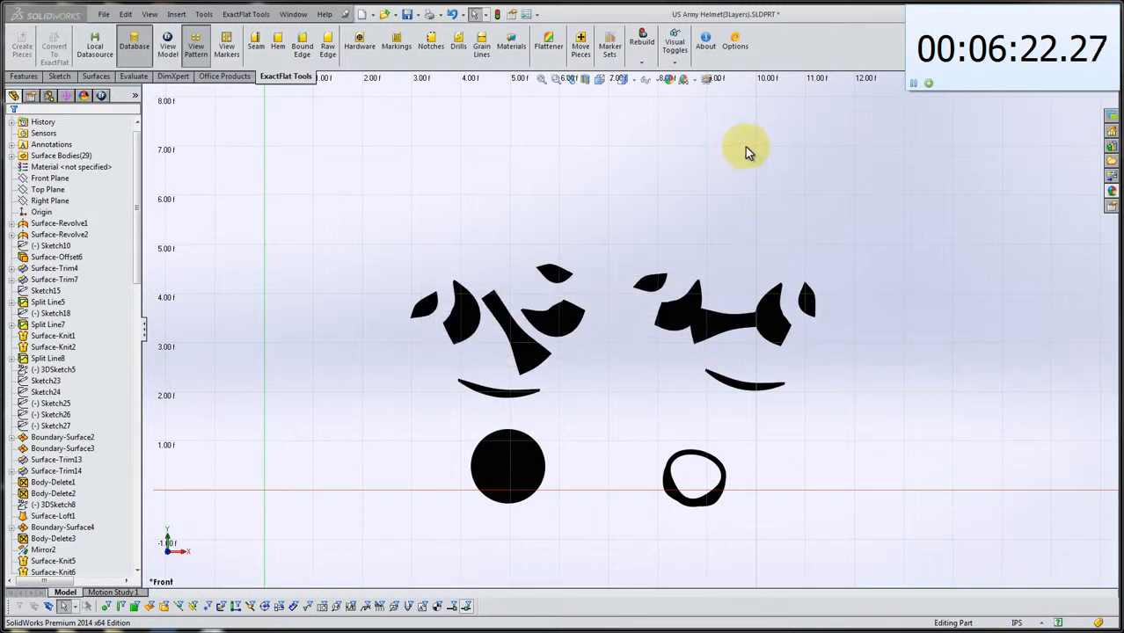
{"action": "left_click", "coordinate": [913, 84]}
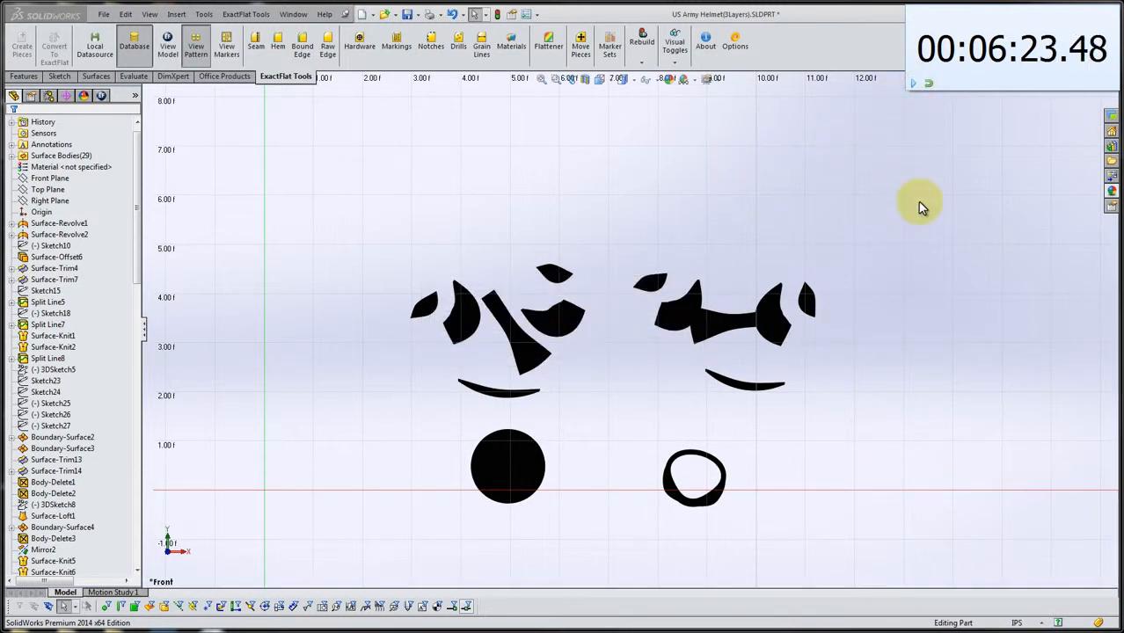